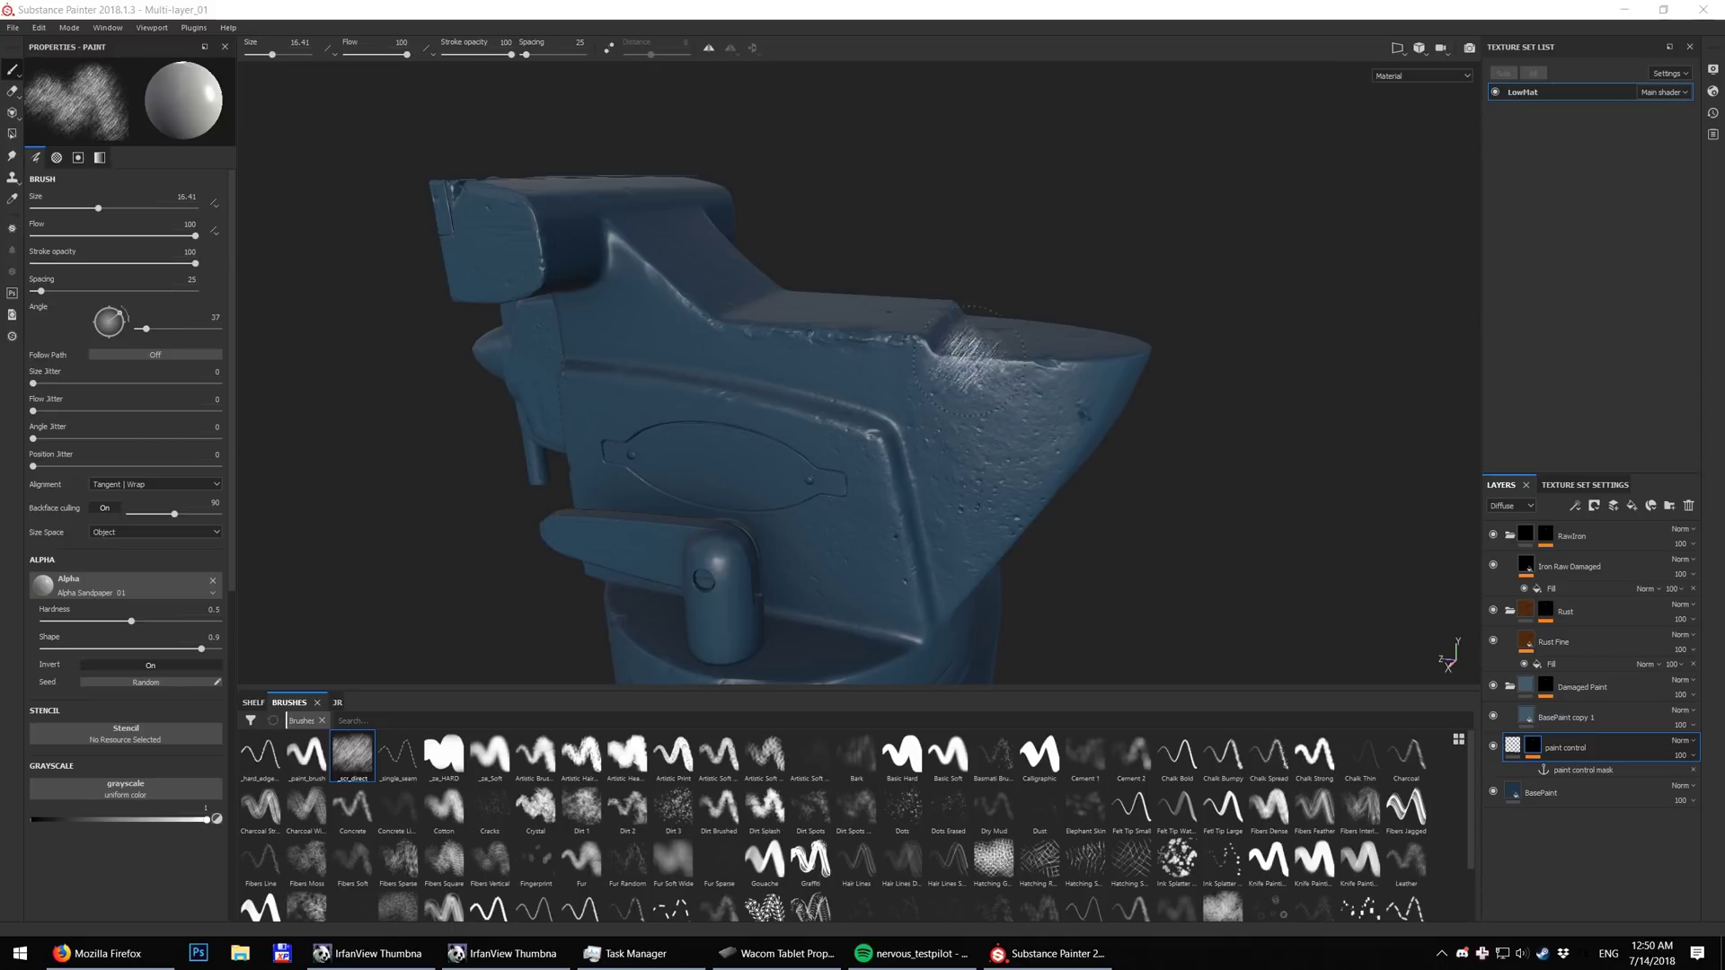
# Test the existing setup by painting a damaged patch on the model's side in the paint control mask, undoing the extra stroke
pyautogui.moveTo(988, 418)
pyautogui.mouseDown()
pyautogui.moveTo(957, 454)
pyautogui.moveTo(998, 399)
pyautogui.moveTo(977, 395)
pyautogui.moveTo(959, 484)
pyautogui.moveTo(915, 488)
pyautogui.moveTo(1025, 422)
pyautogui.moveTo(1002, 409)
pyautogui.moveTo(1060, 407)
pyautogui.moveTo(979, 454)
pyautogui.mouseUp()
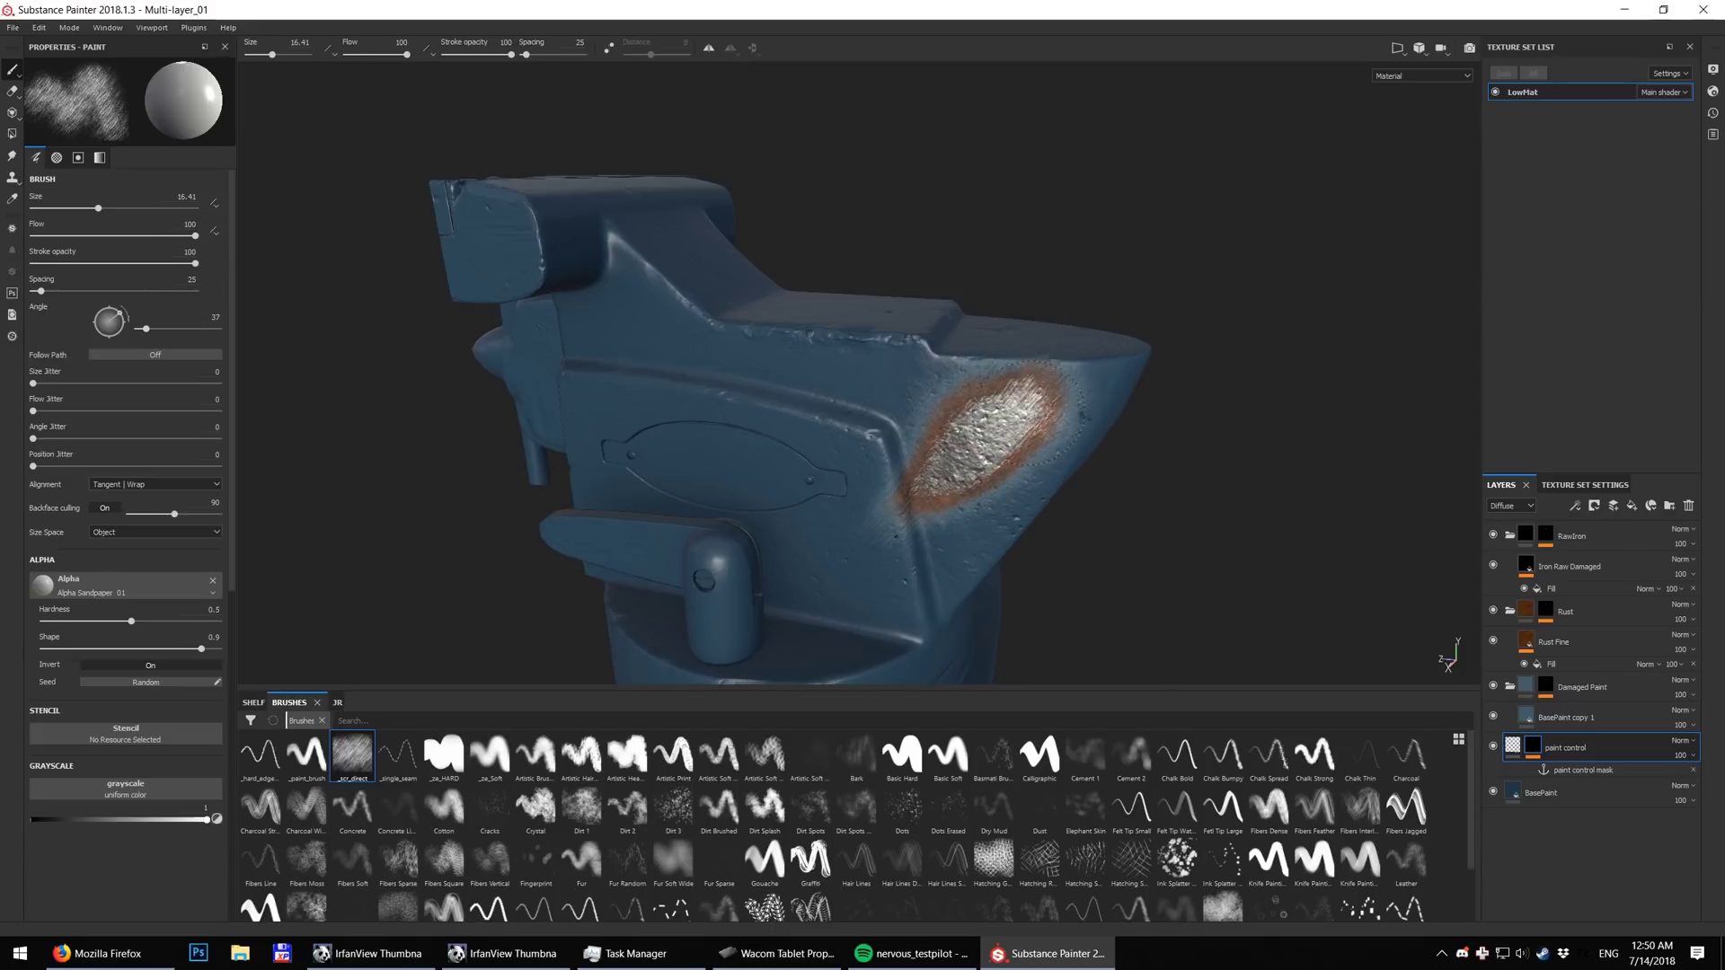
pyautogui.moveTo(1015, 395); pyautogui.dragTo(965, 527)
pyautogui.hotkey('ctrl', 'z')
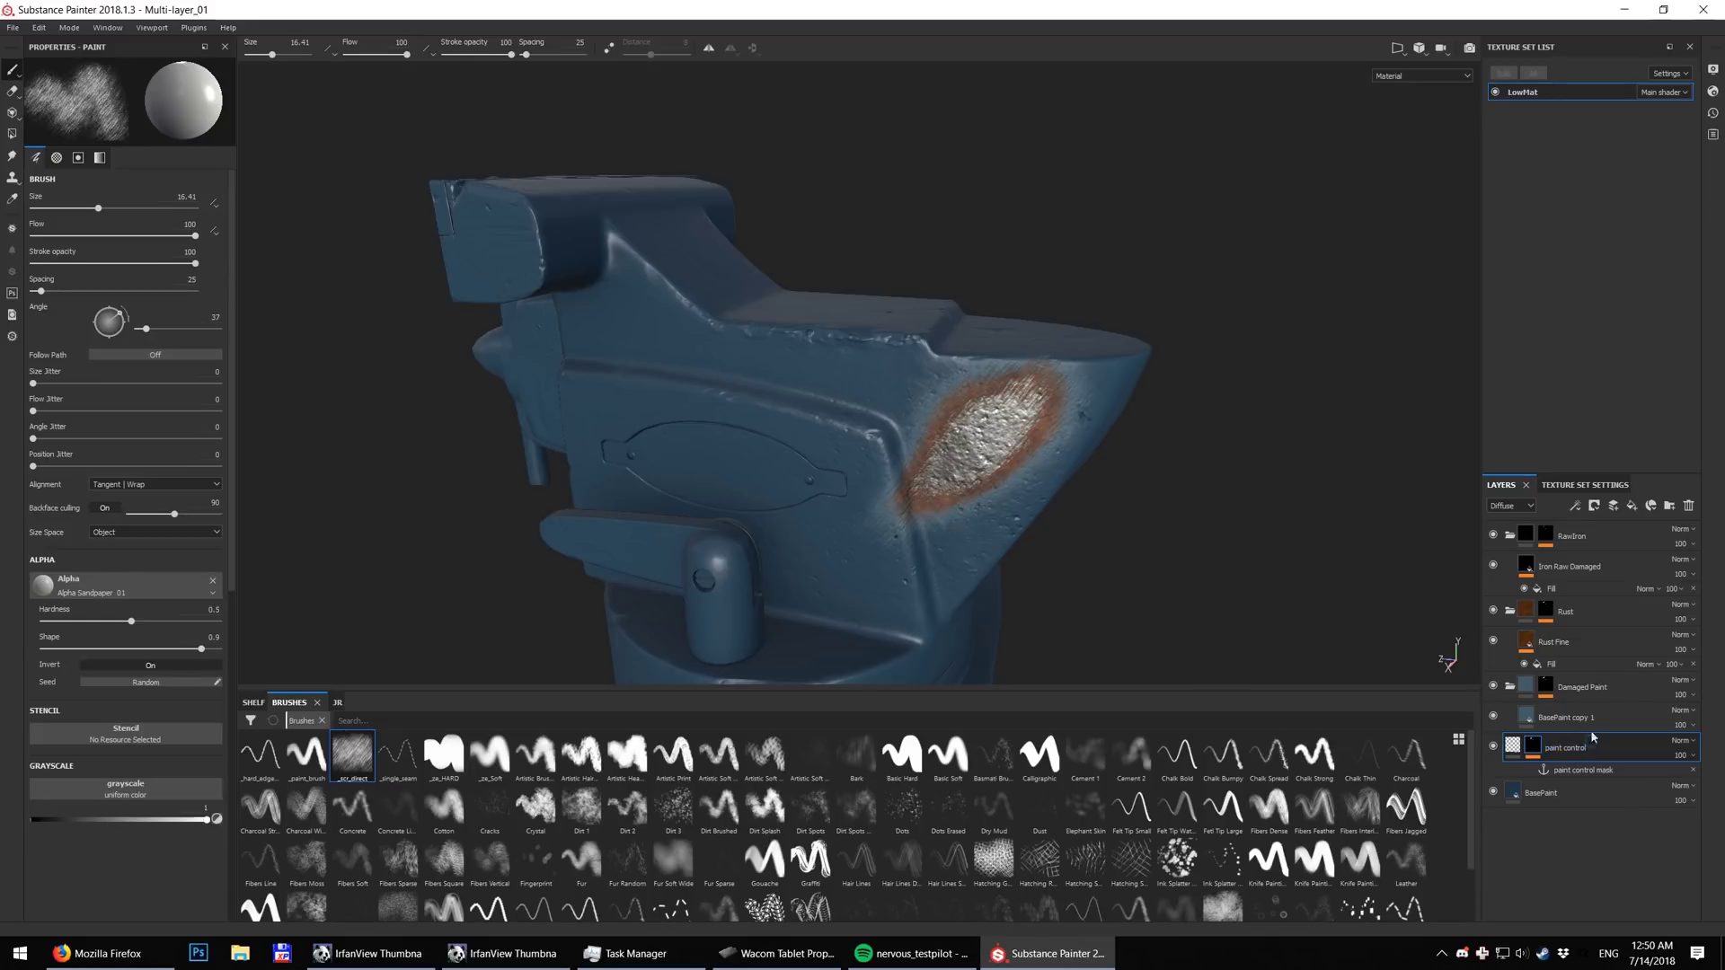
# Delete all layers and folders above BasePaint, from the raw iron folder down to paint control
pyautogui.keyDown('shift'); pyautogui.click(1611, 537); pyautogui.keyUp('shift')
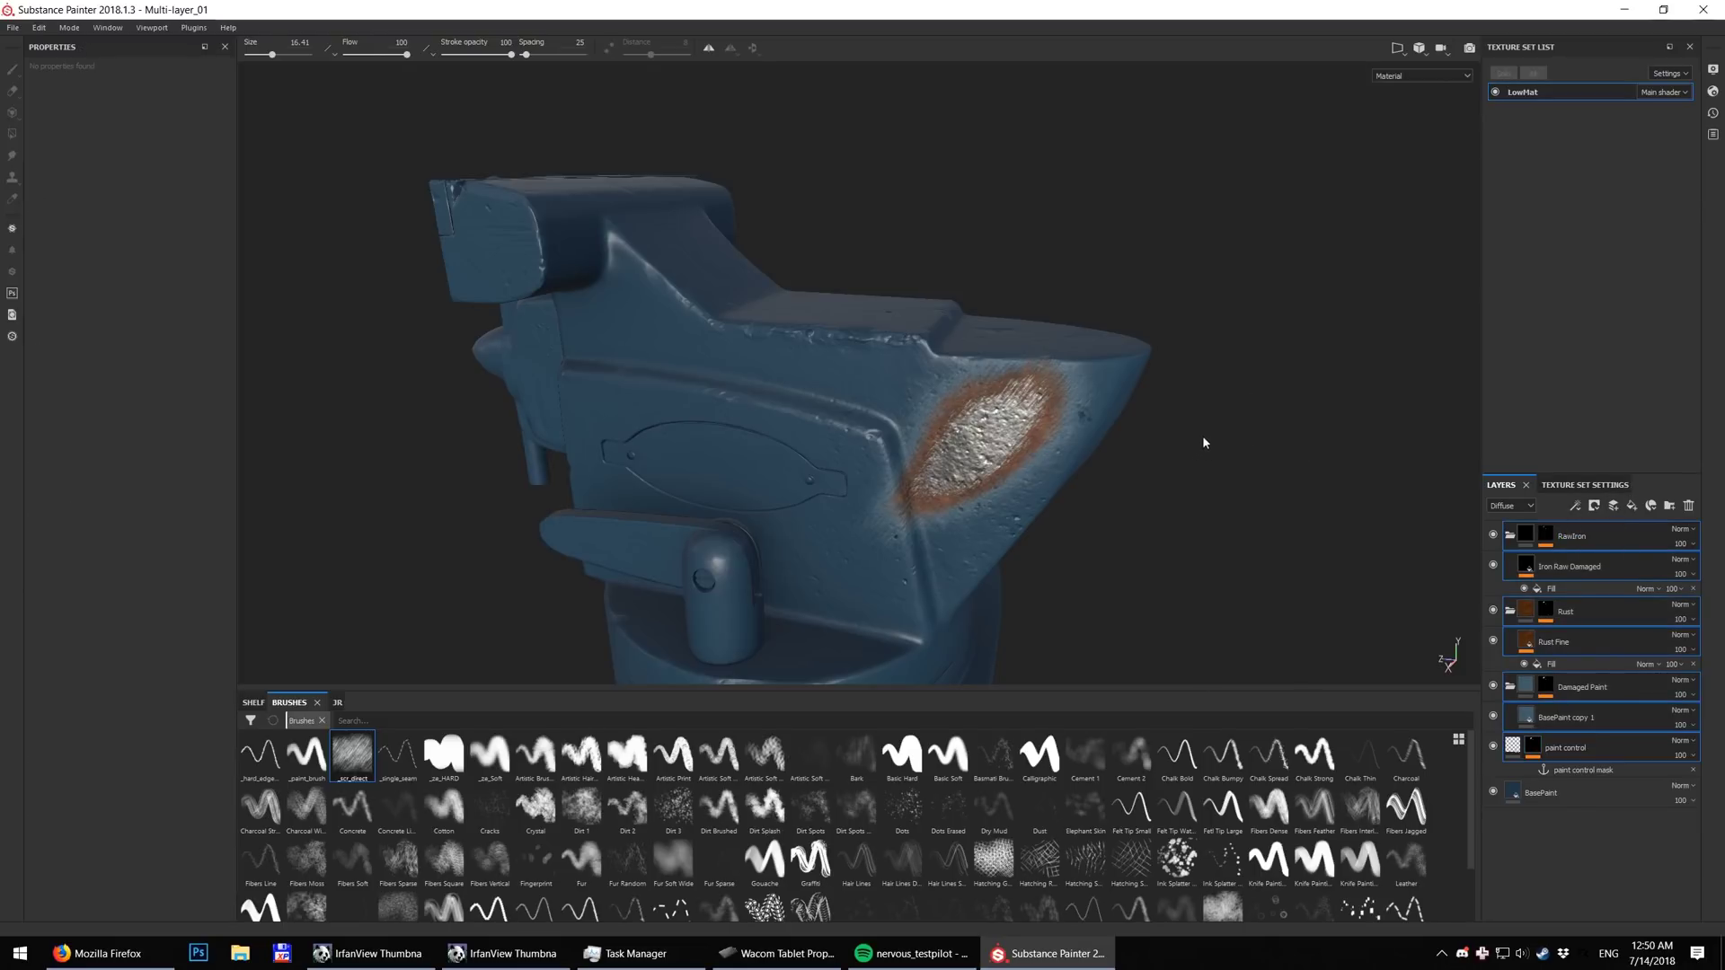
pyautogui.click(1228, 405)
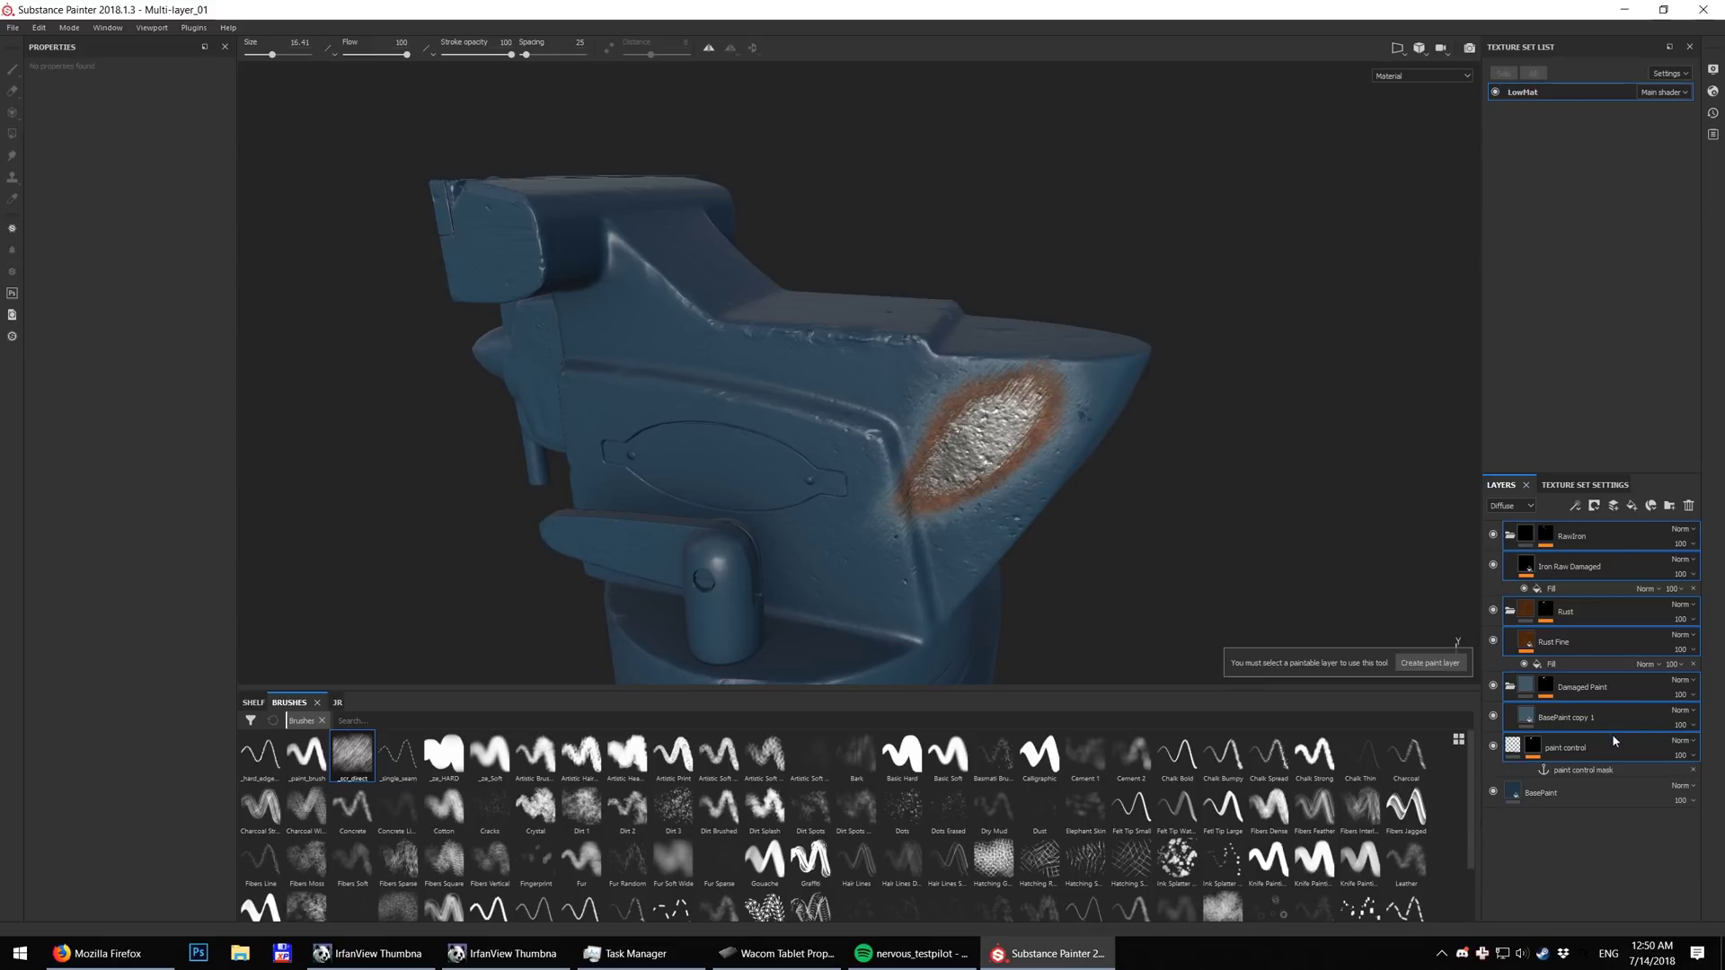
pyautogui.press('Delete')
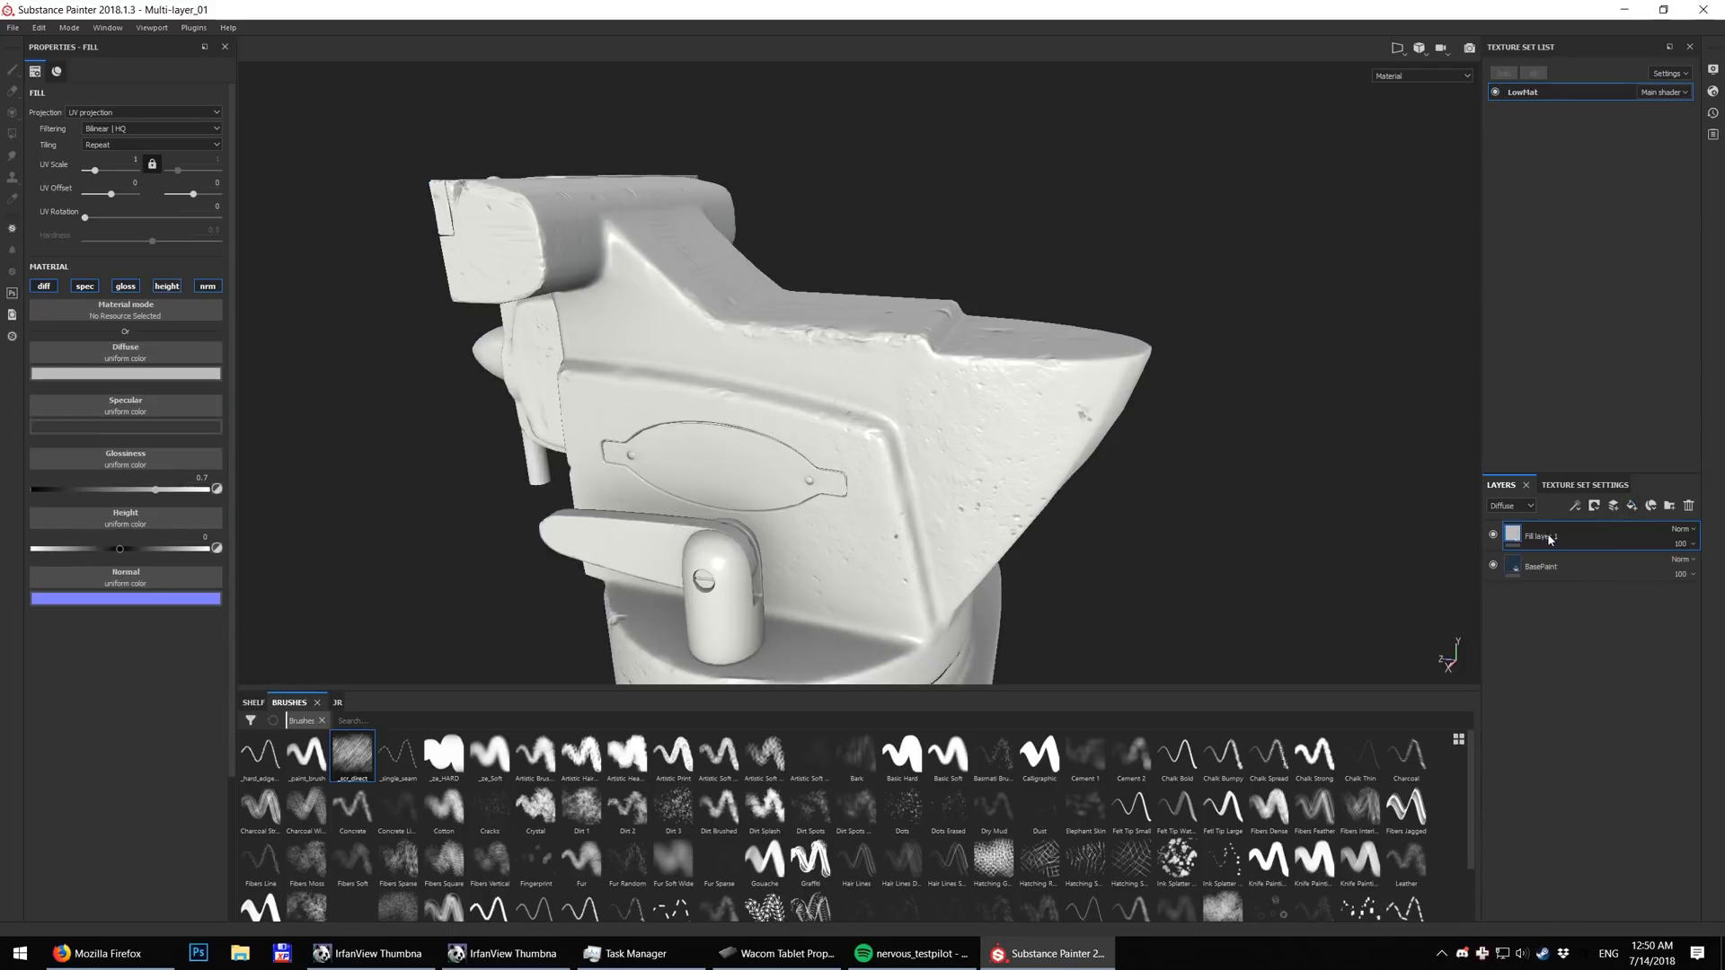
# Add a fill layer above BasePaint and name it maskControl
pyautogui.doubleClick(1545, 535)
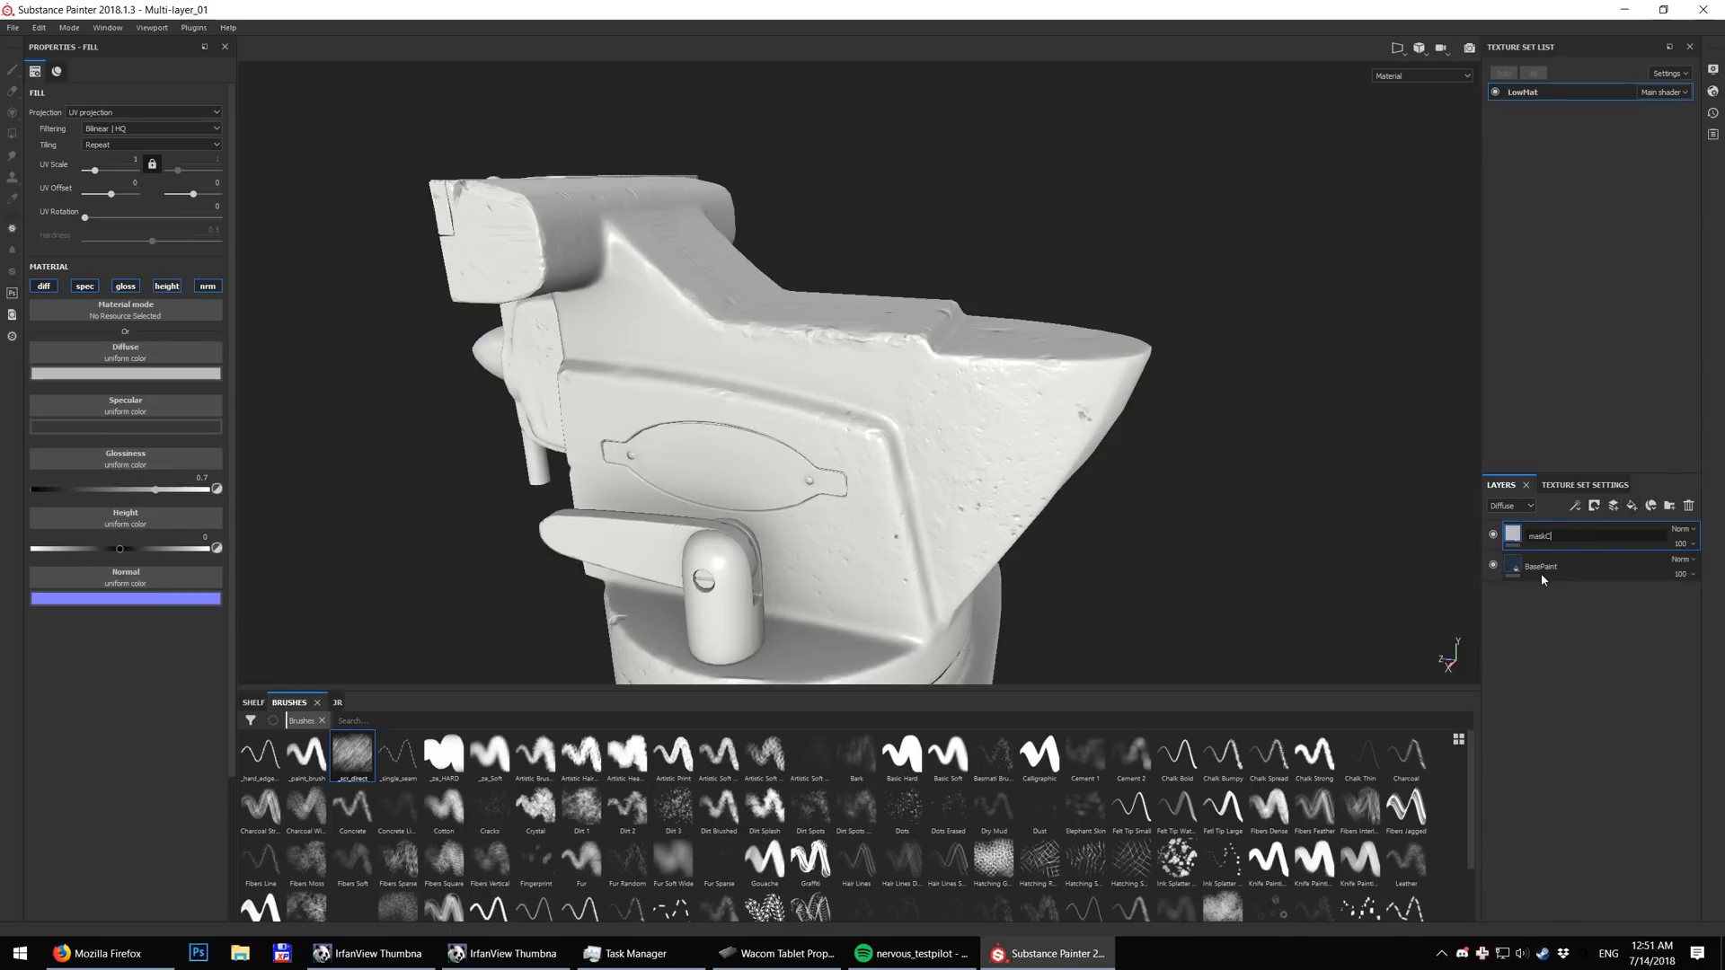
pyautogui.write('rol')
pyautogui.press('Return')
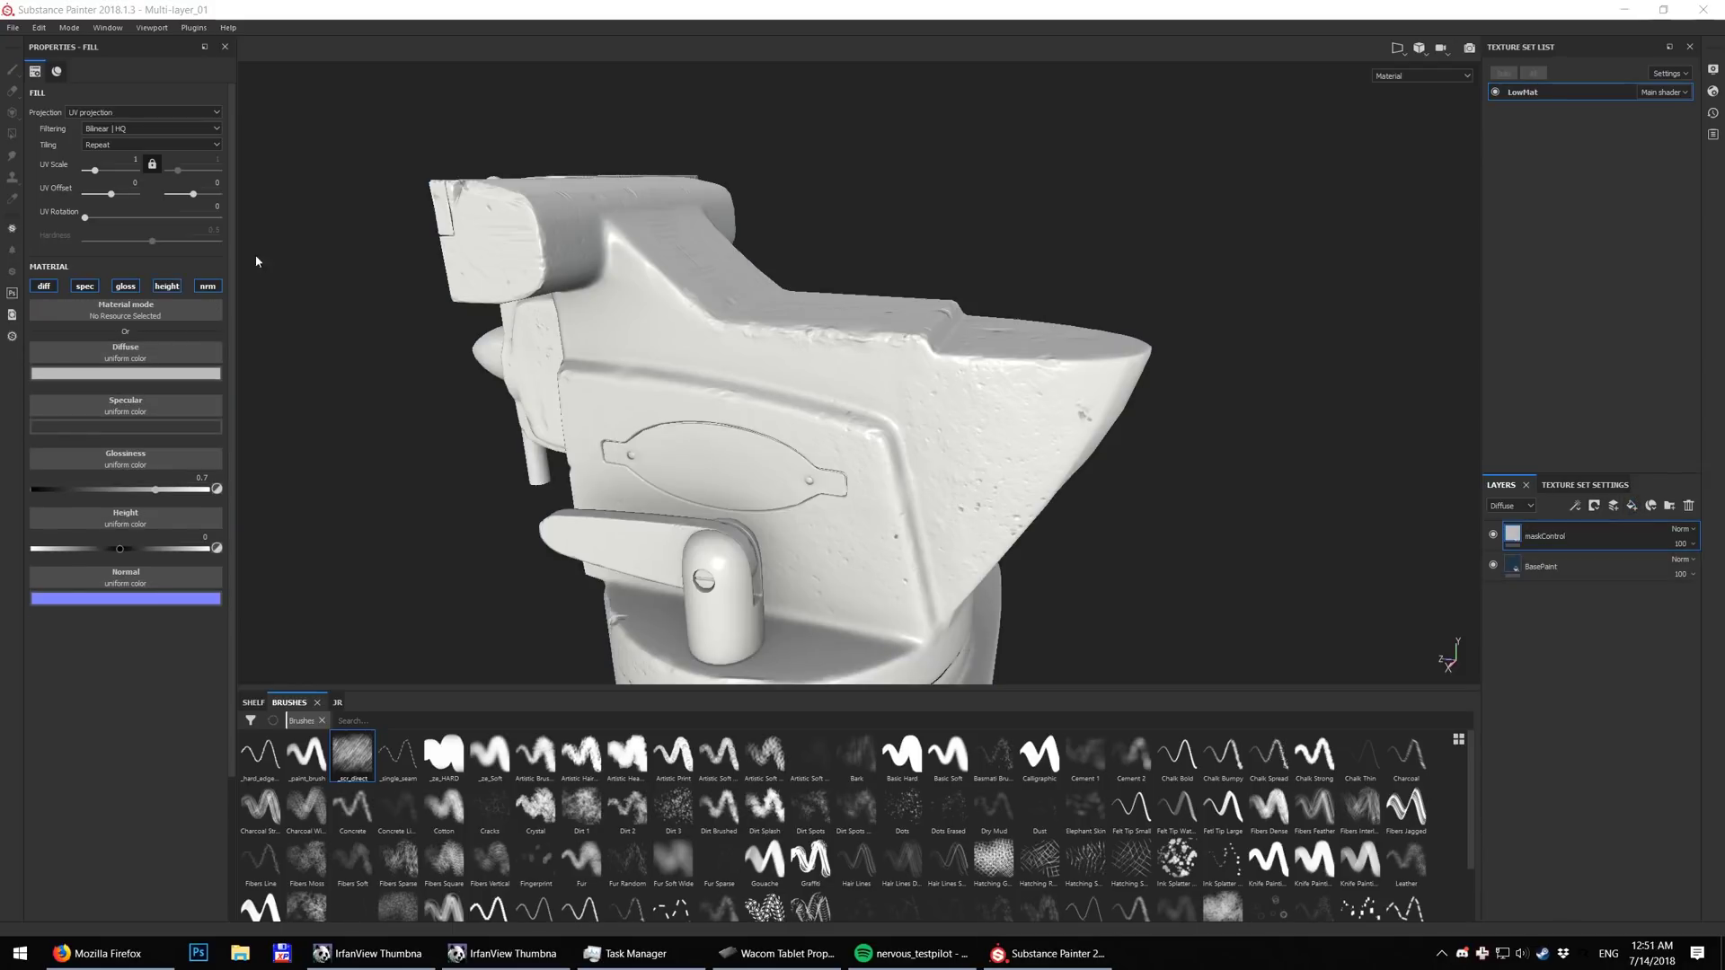
# Turn off the diff, spec, gloss, height and norm channels of the maskControl layer
pyautogui.click(44, 286)
pyautogui.click(84, 286)
pyautogui.click(125, 286)
pyautogui.click(166, 286)
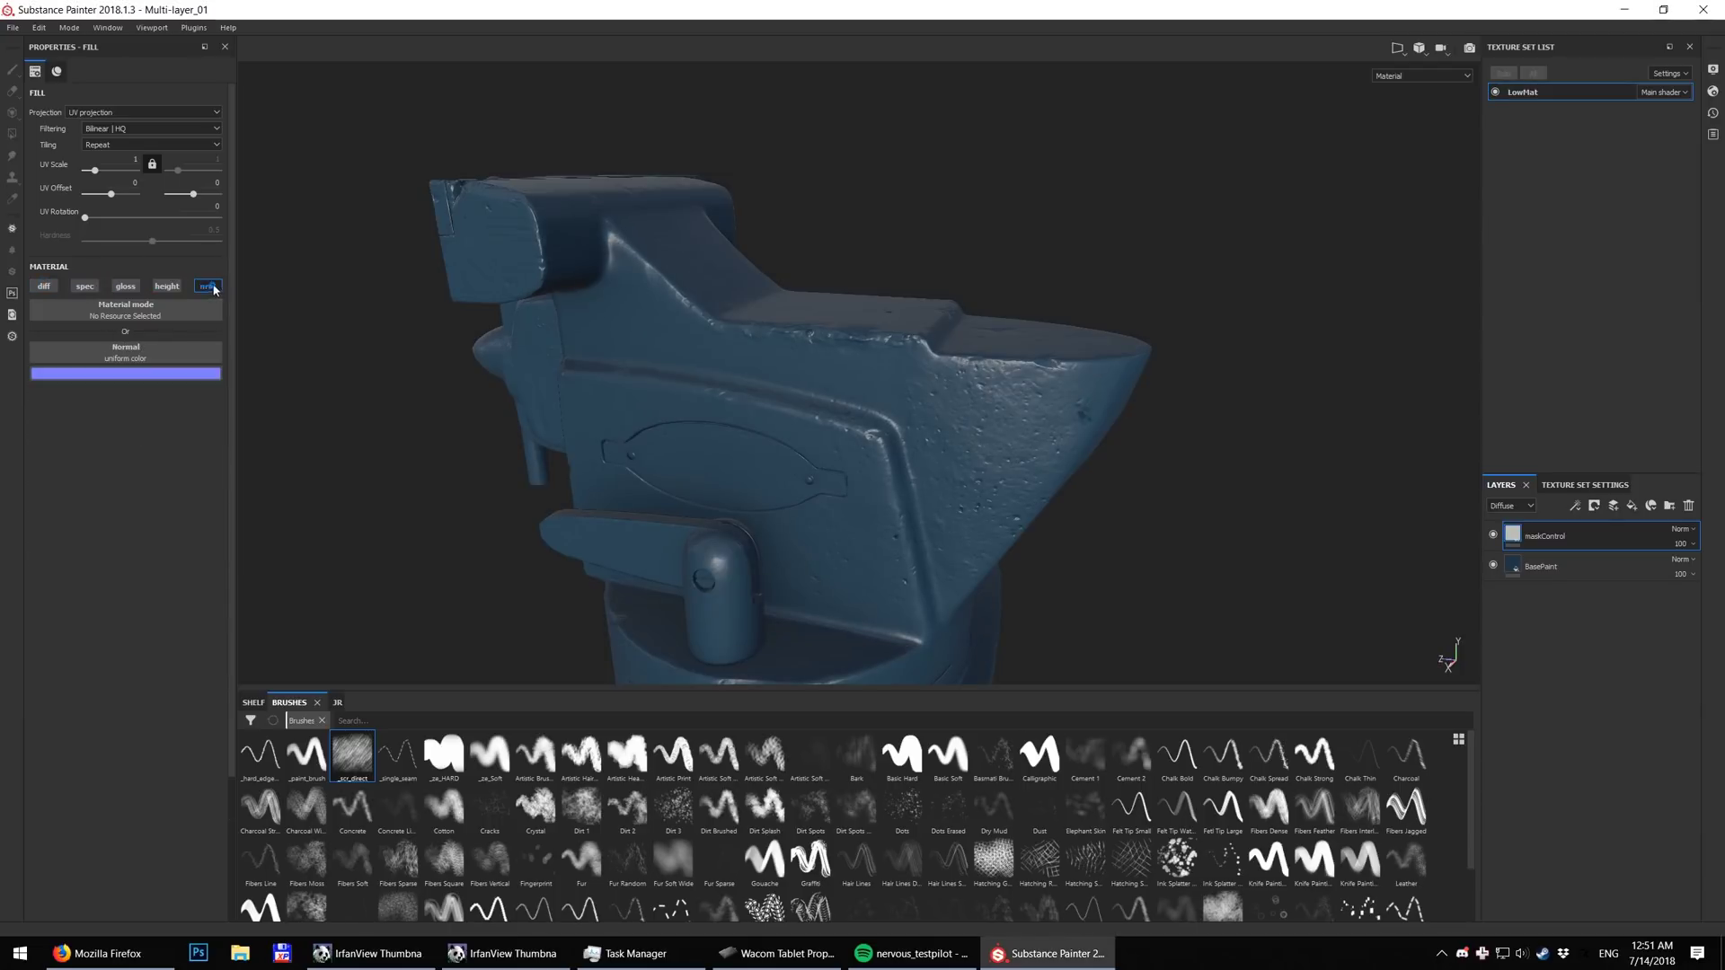
pyautogui.click(207, 286)
# Give the maskControl layer a black mask and add an anchor point to that mask
pyautogui.rightClick(1639, 545)
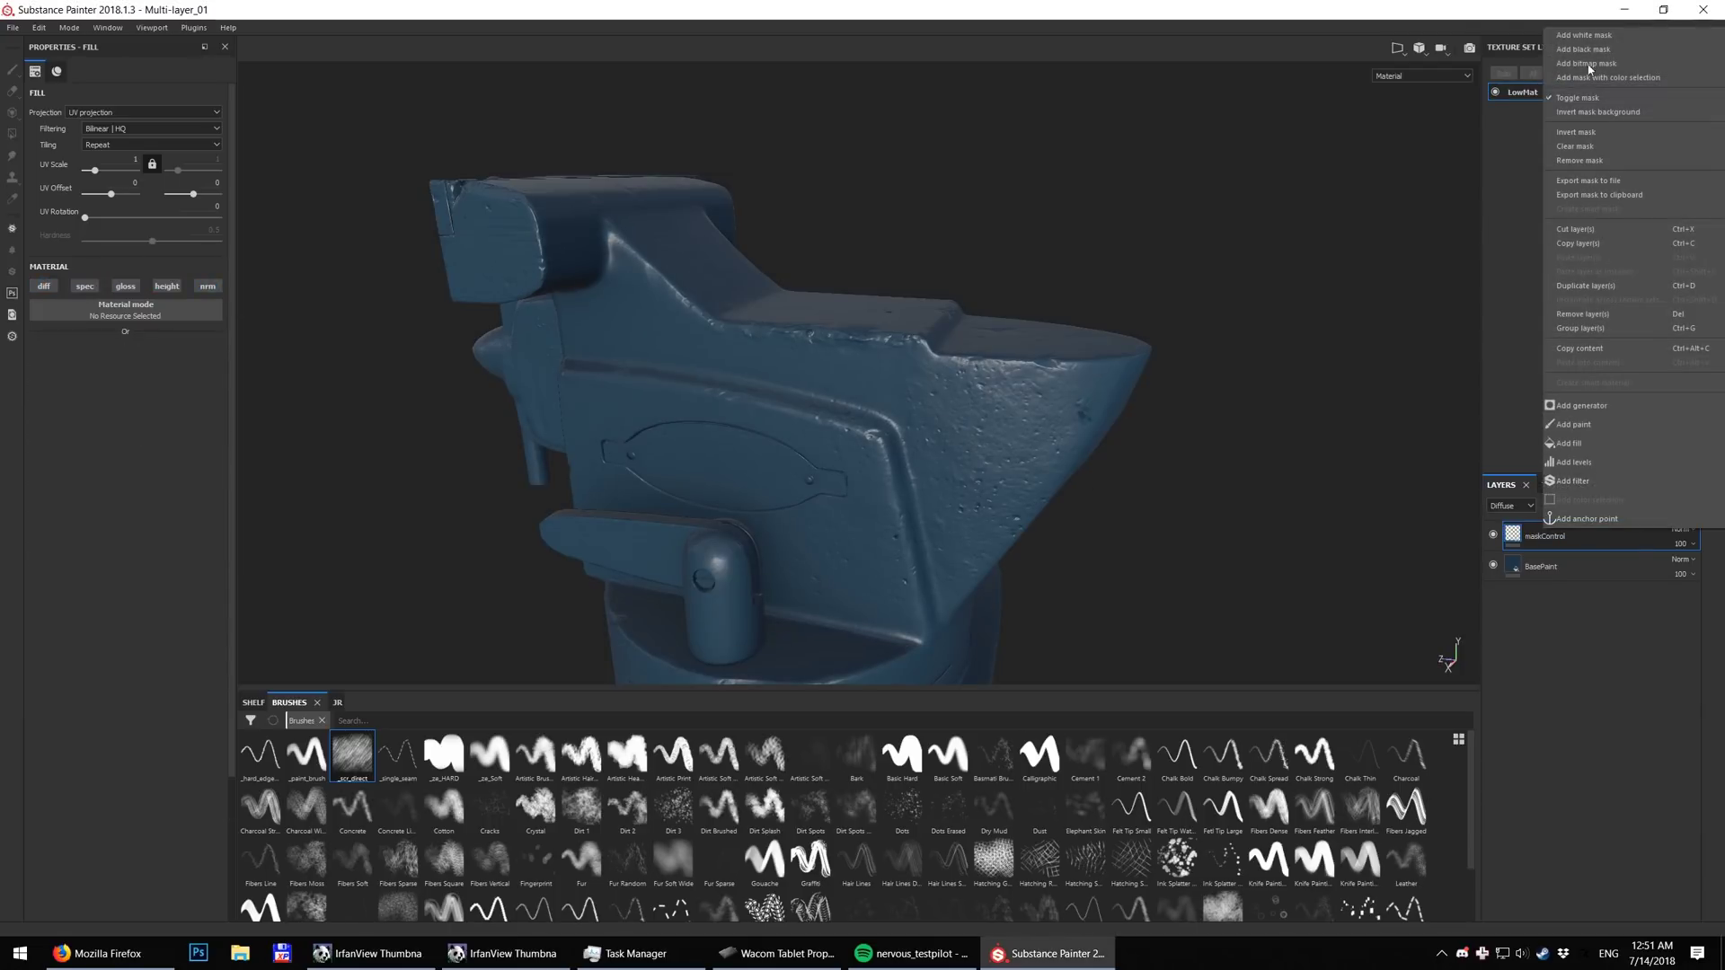
pyautogui.click(1617, 56)
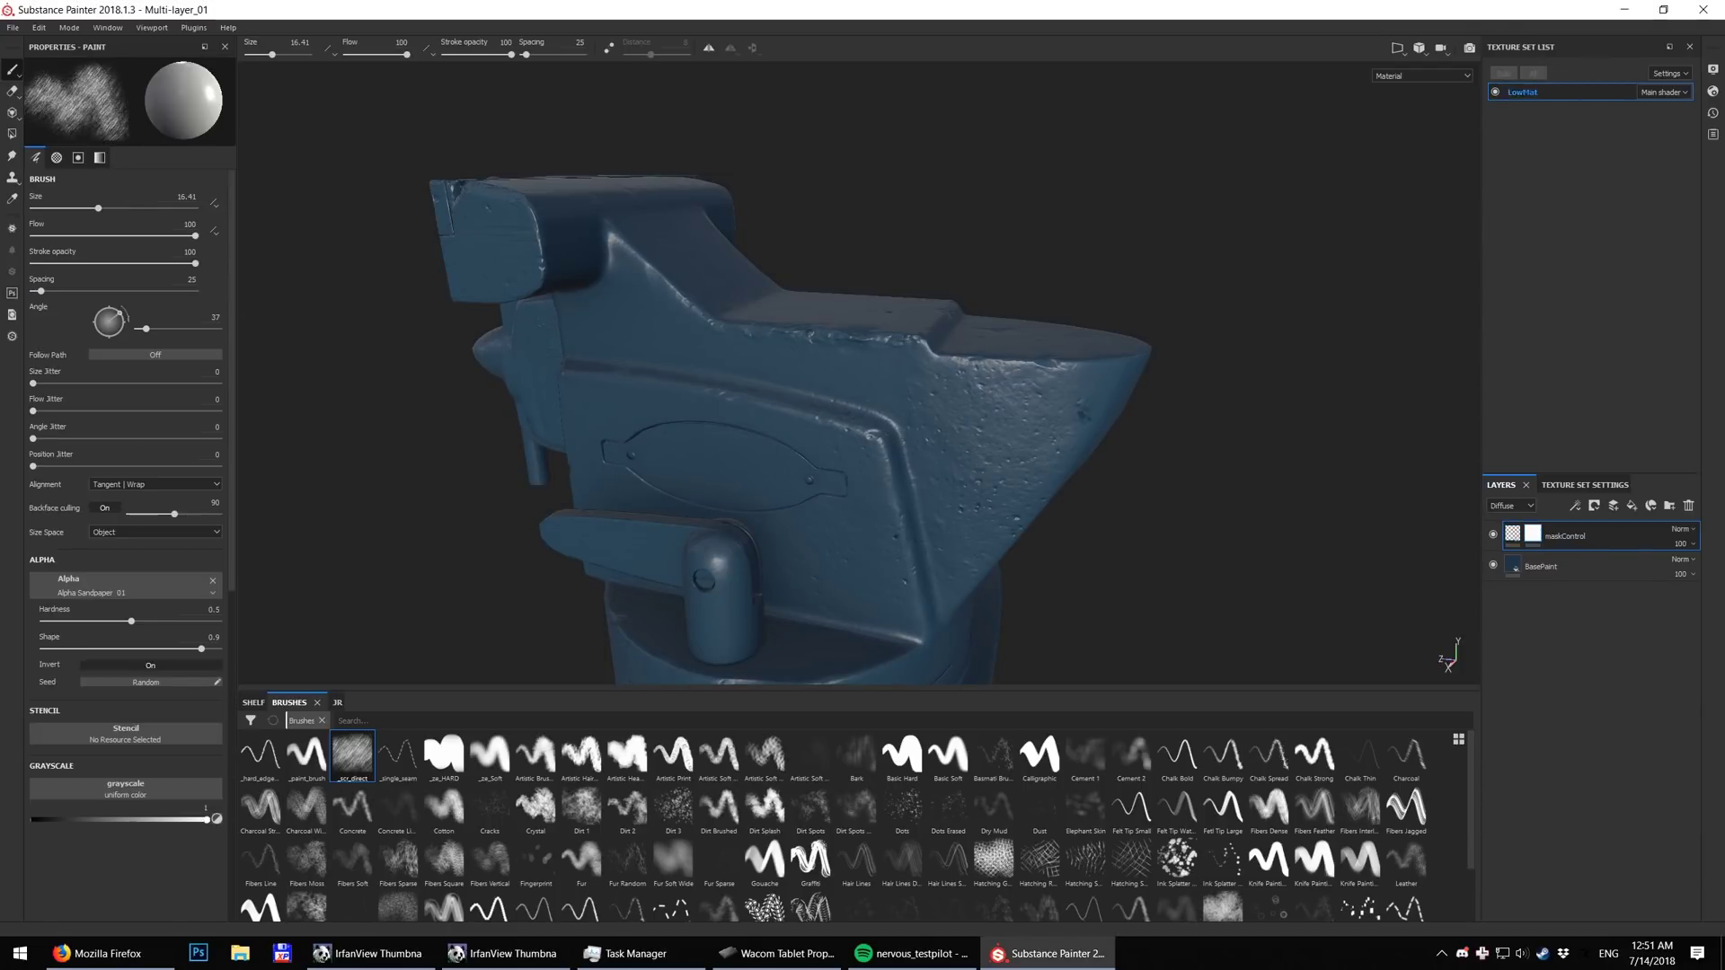
pyautogui.click(1575, 505)
pyautogui.click(1587, 637)
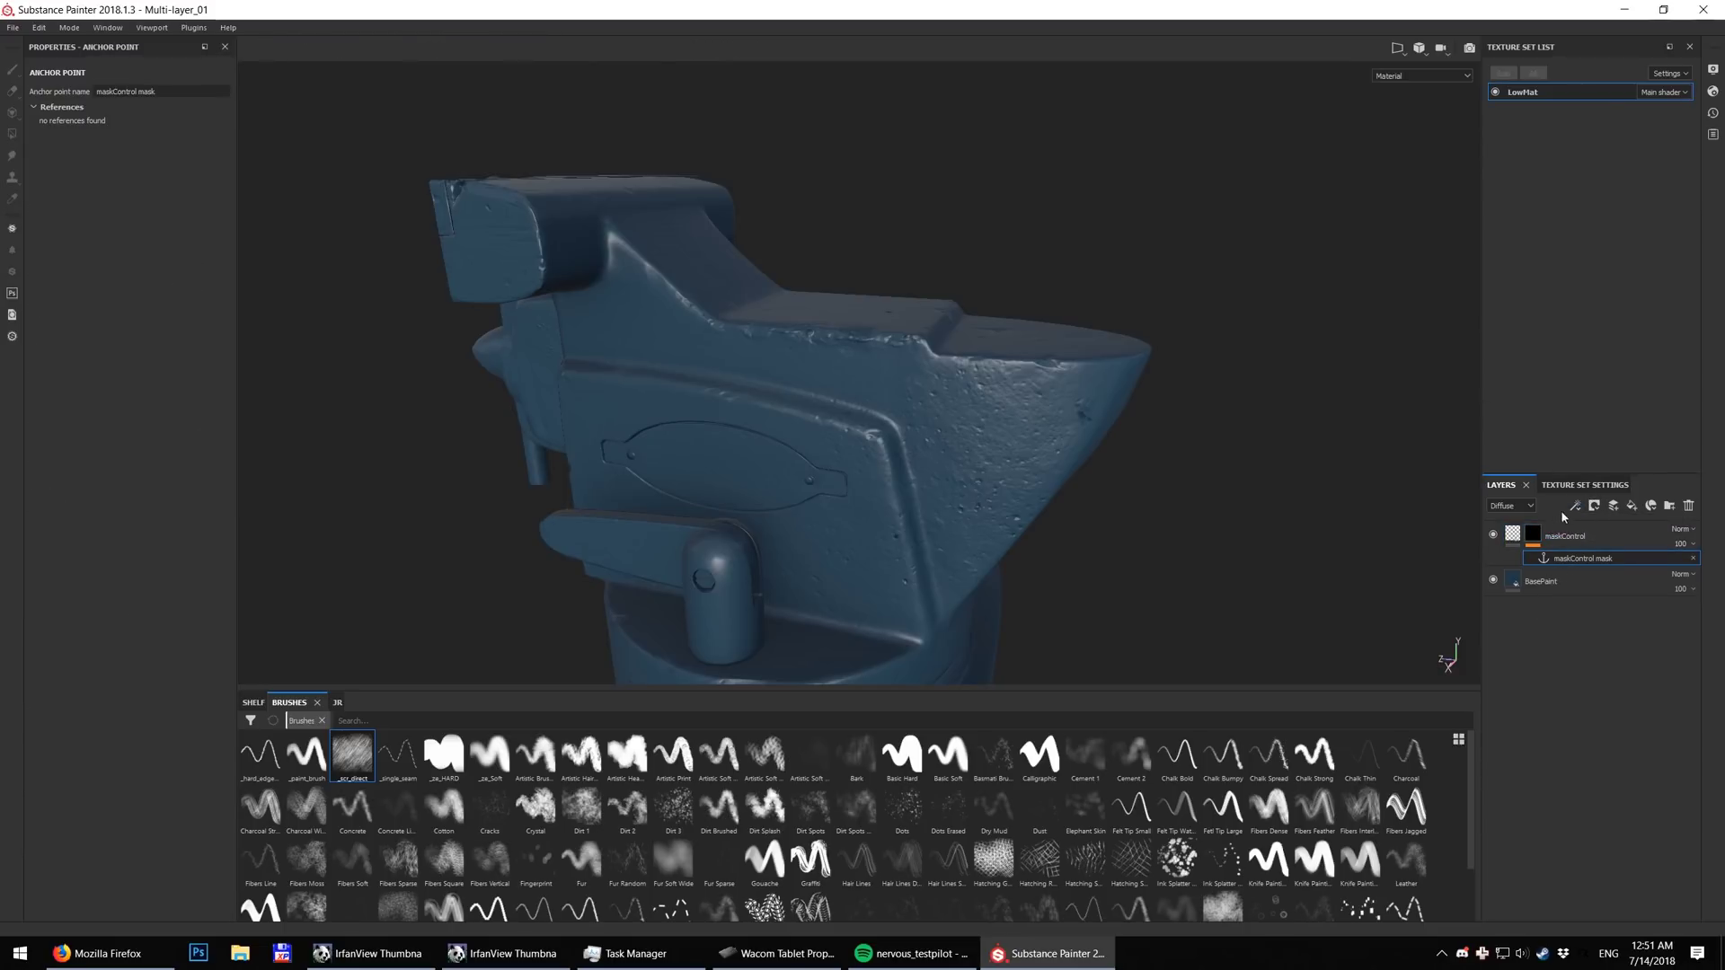
pyautogui.click(1585, 537)
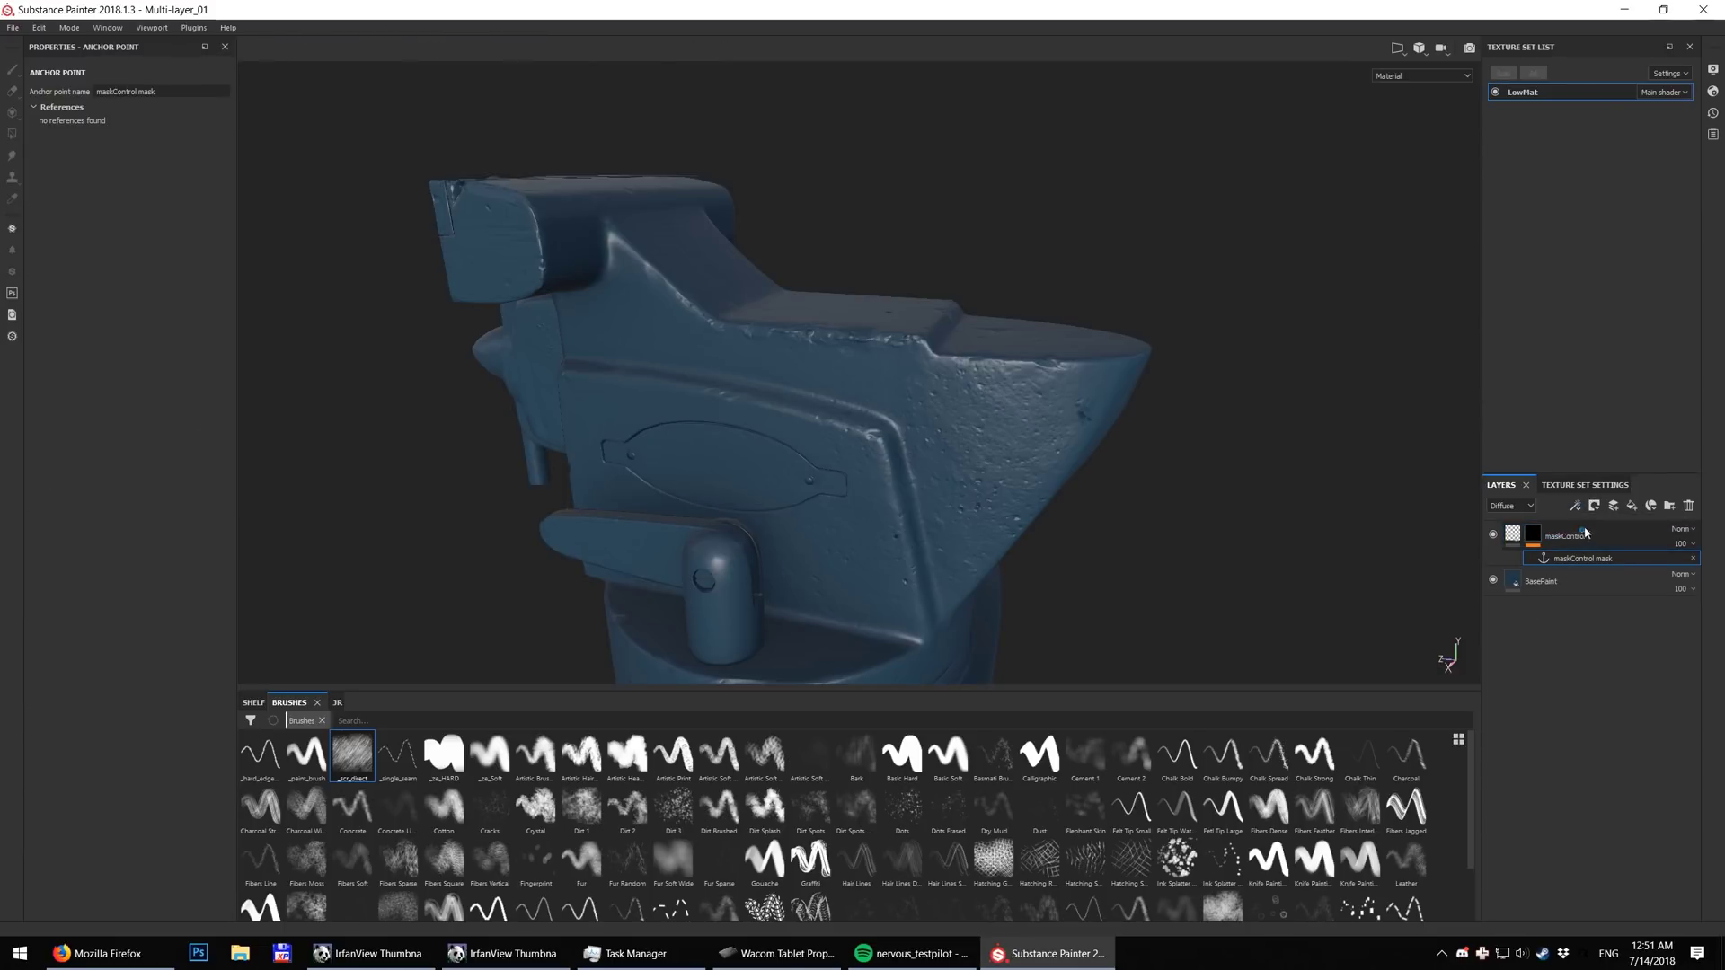
# Create a WornPaint folder above maskControl and place a copy of the BasePaint layer inside it
pyautogui.click(1573, 581)
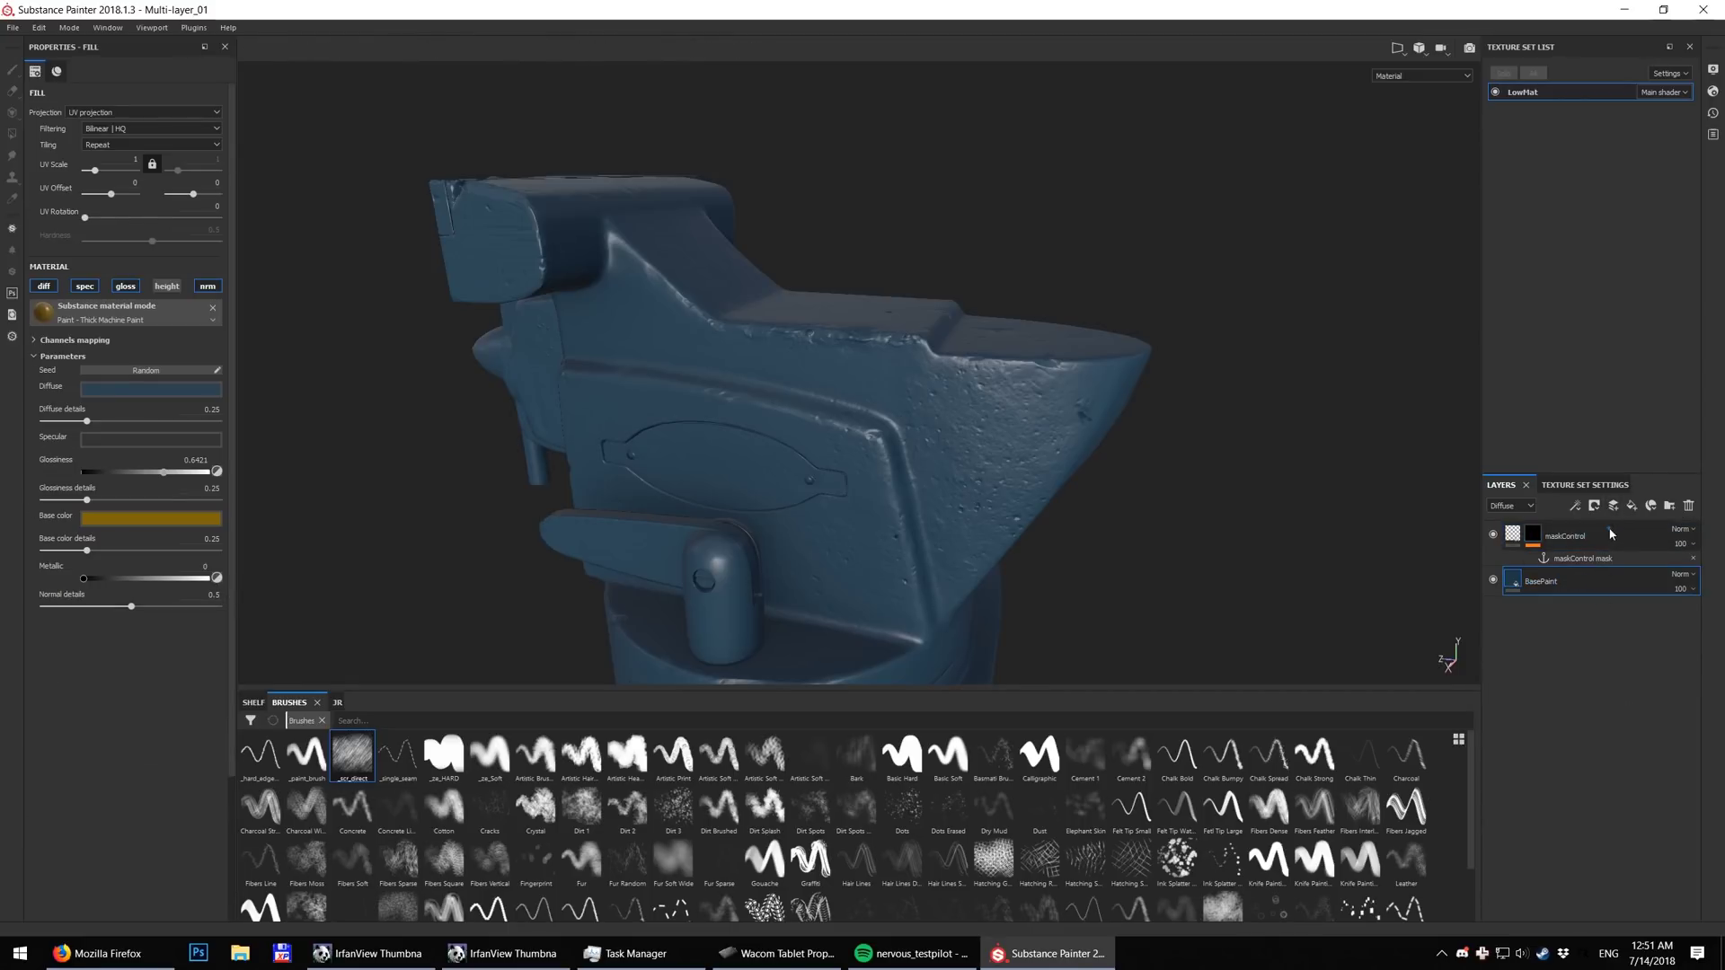
pyautogui.click(1669, 506)
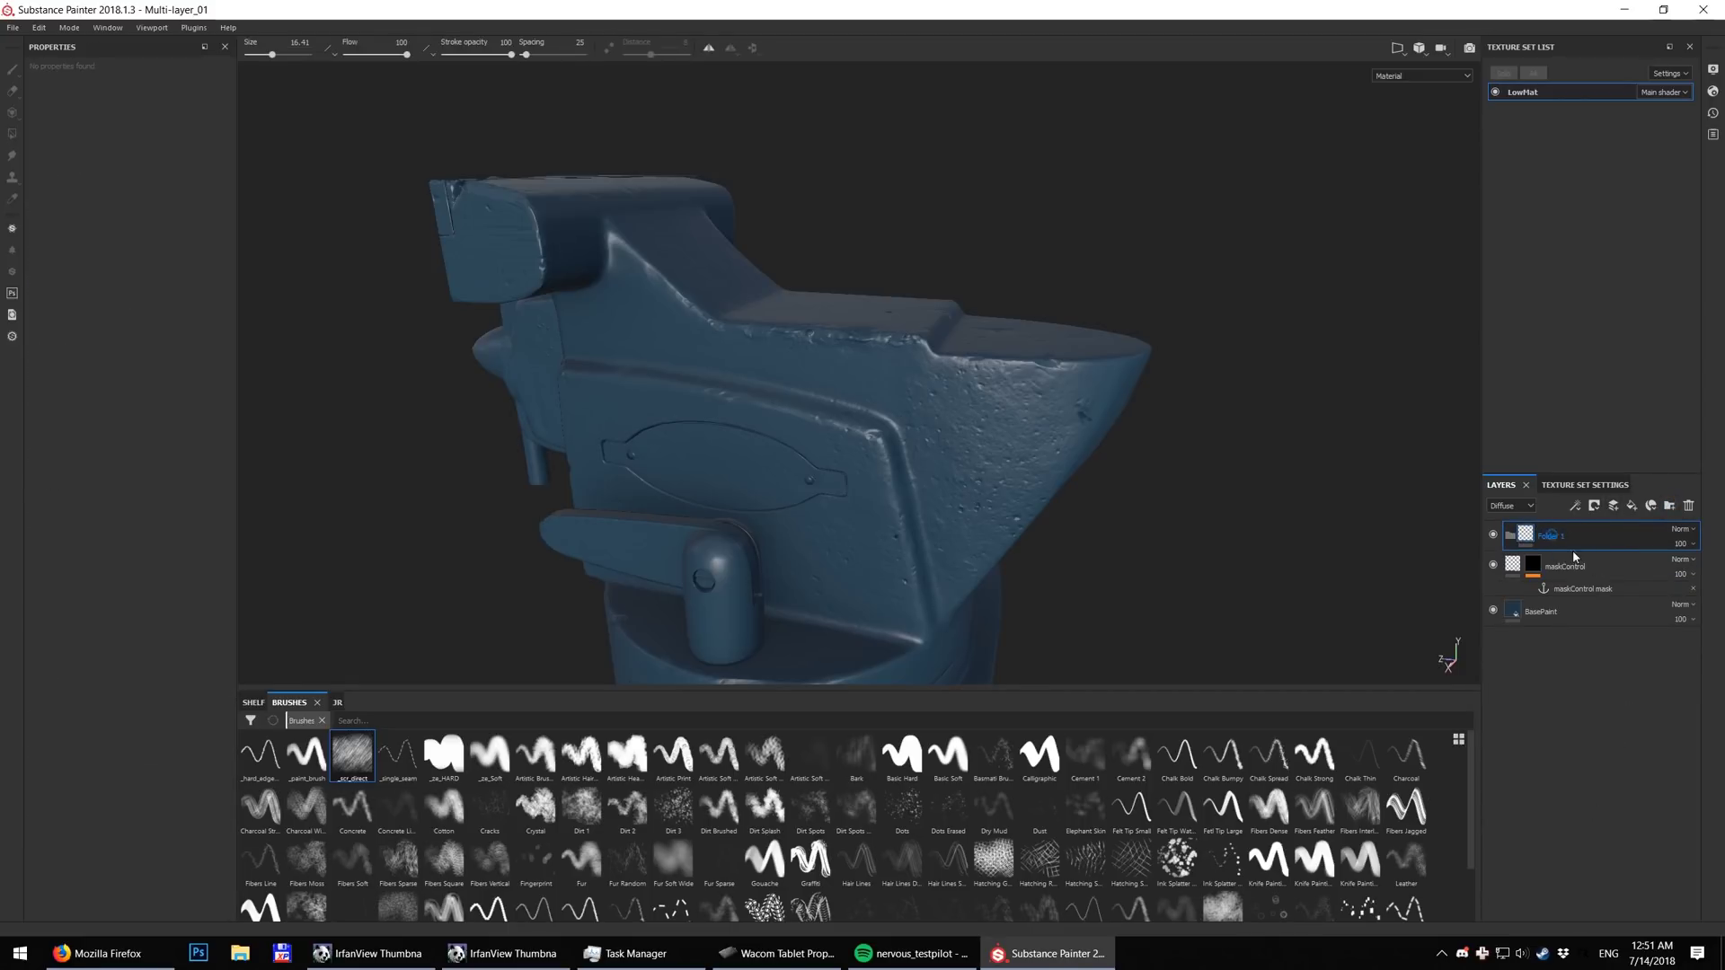
pyautogui.doubleClick(1554, 537)
pyautogui.write('WornPaint')
pyautogui.moveTo(1576, 609); pyautogui.dragTo(1571, 537)
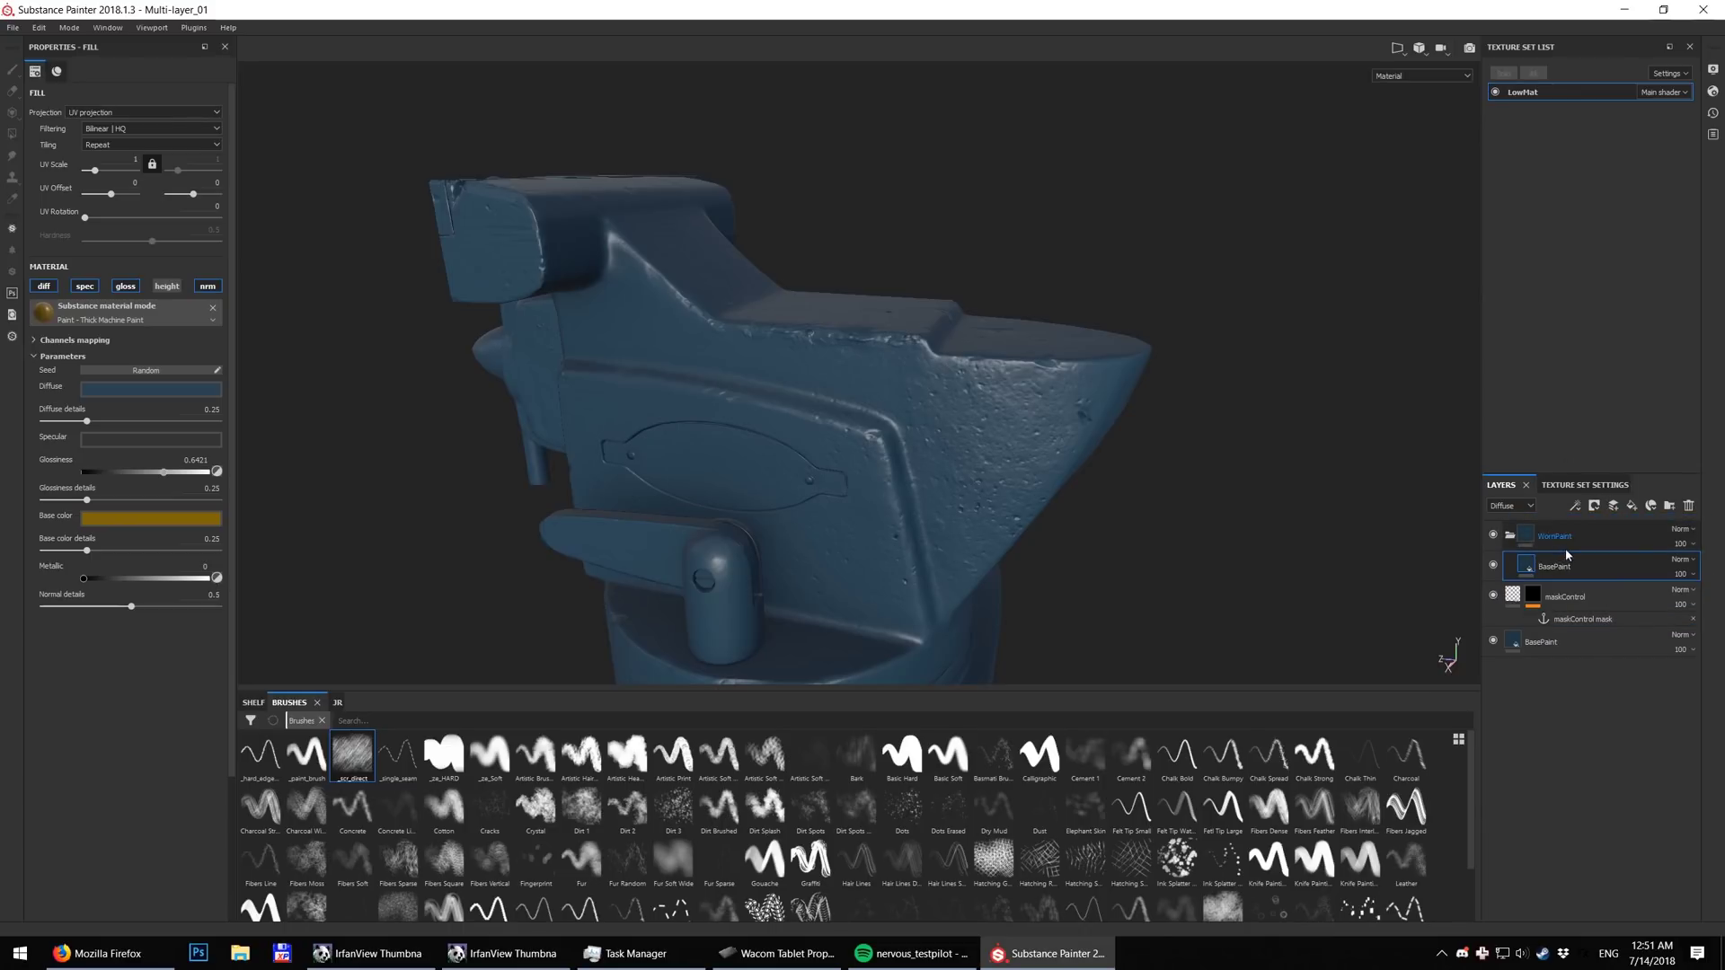
# Choose a soft brush for the maskControl mask, display the mask, and set the brush flow to 54
pyautogui.click(1532, 596)
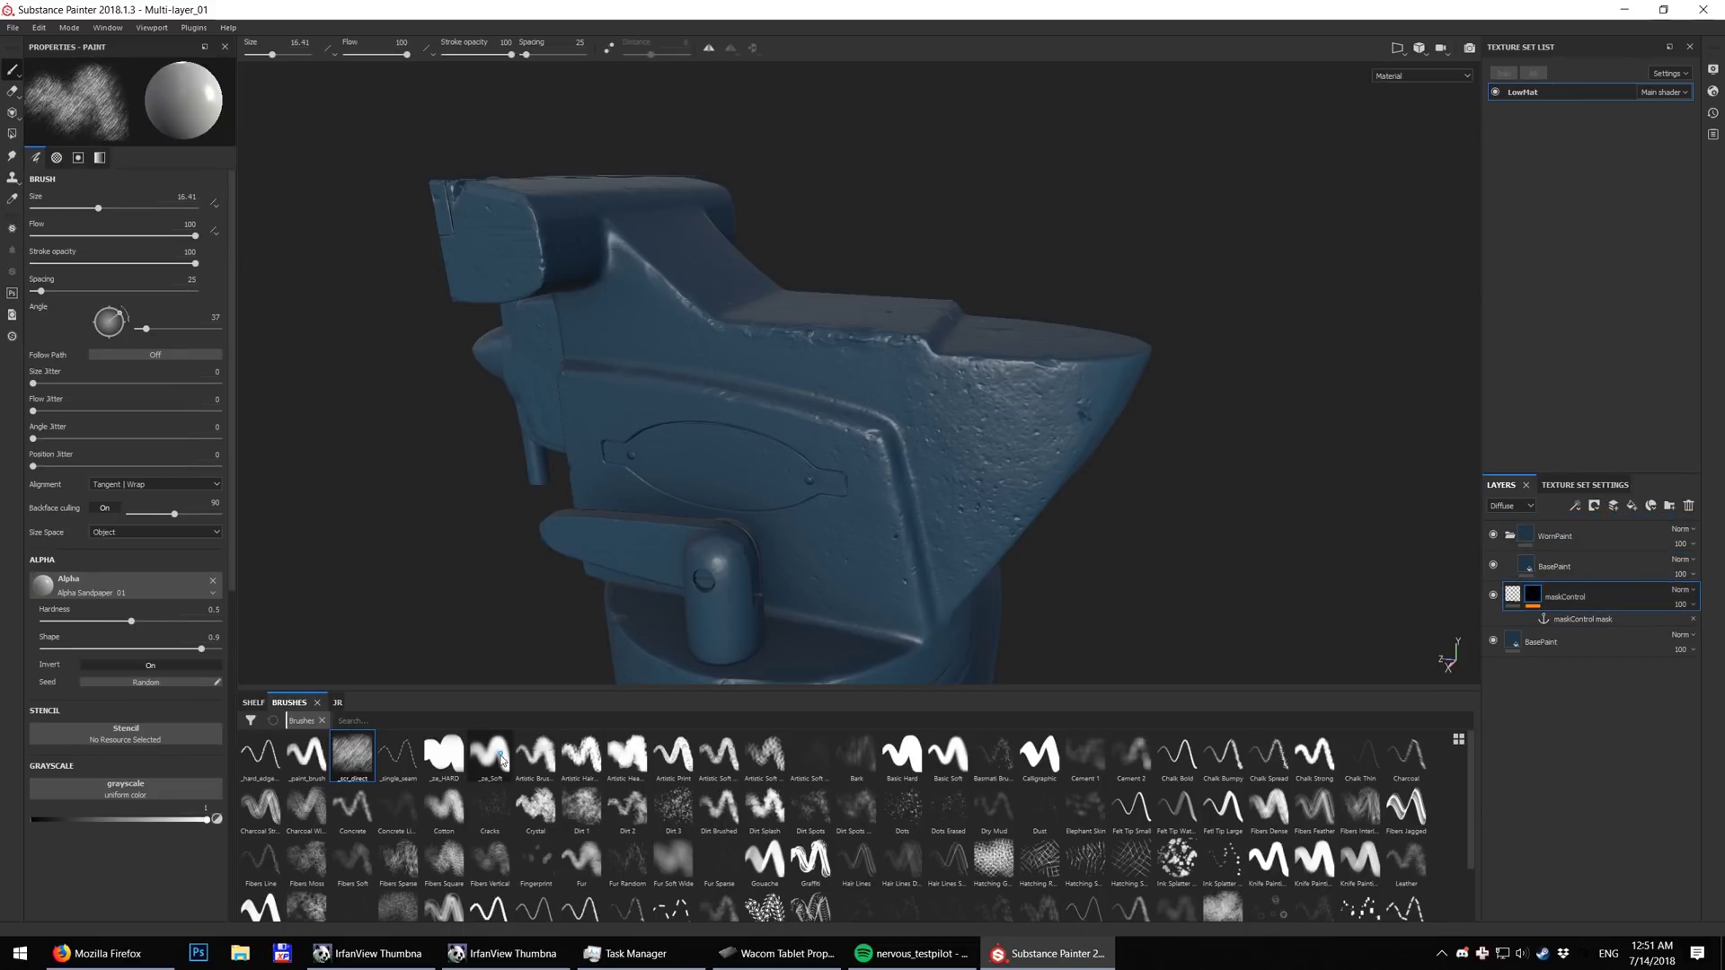
pyautogui.click(490, 755)
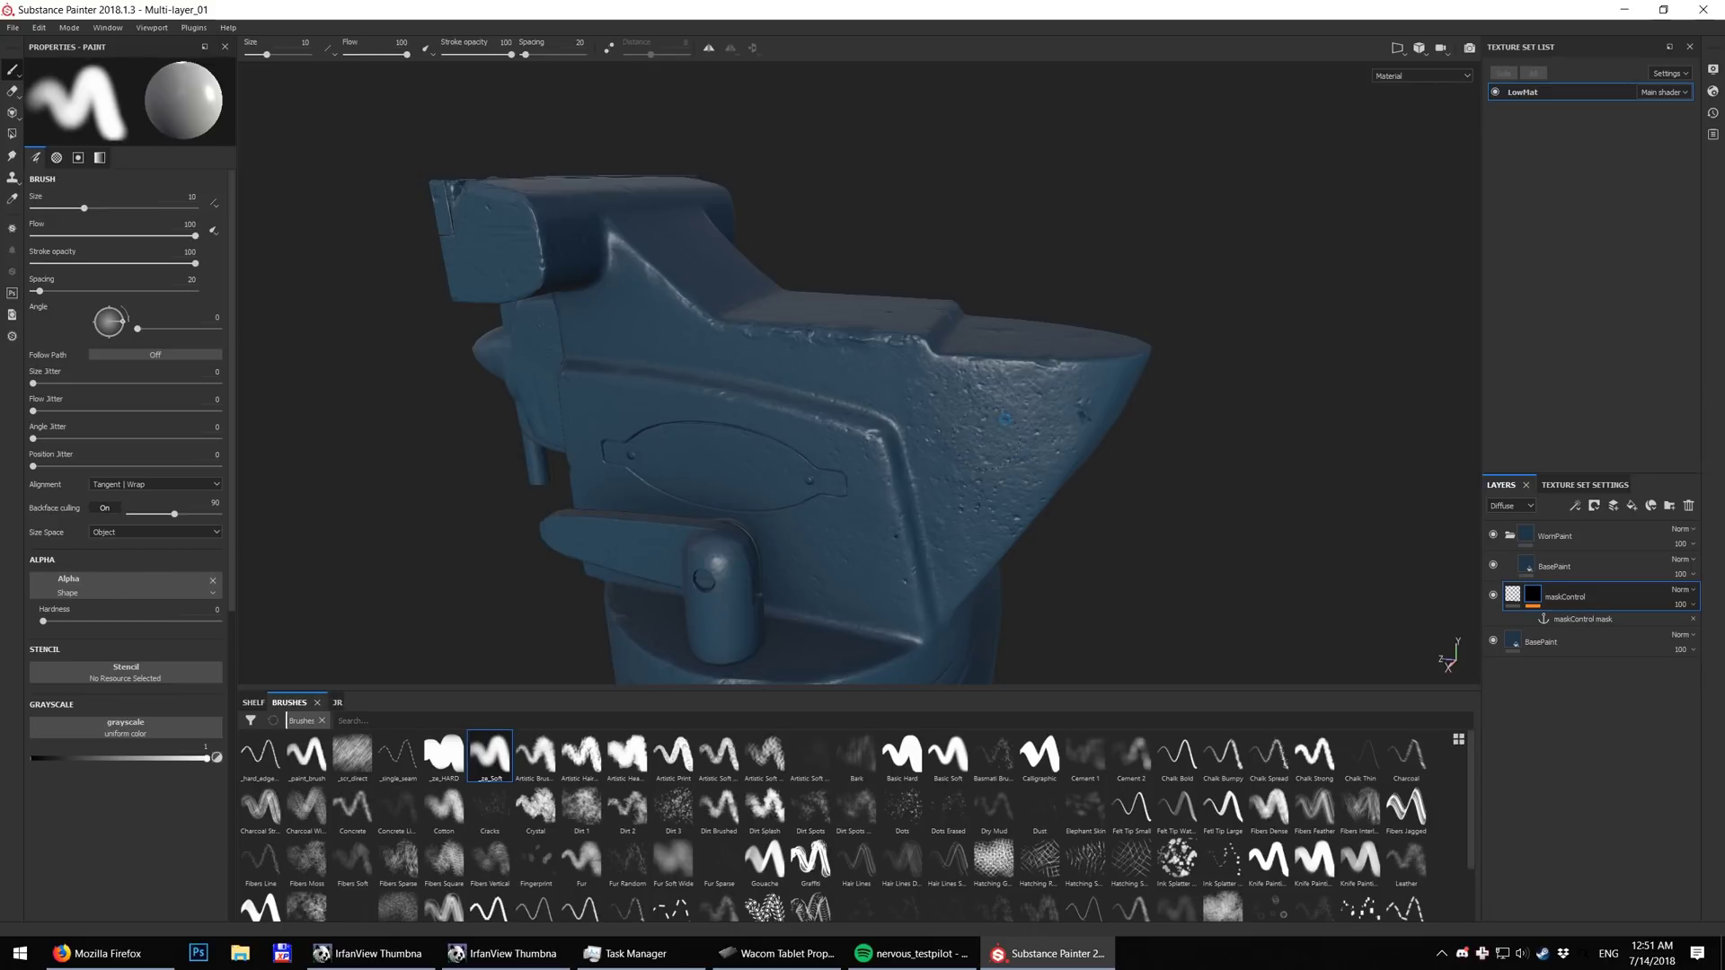
pyautogui.keyDown('alt'); pyautogui.click(1533, 597); pyautogui.keyUp('alt')
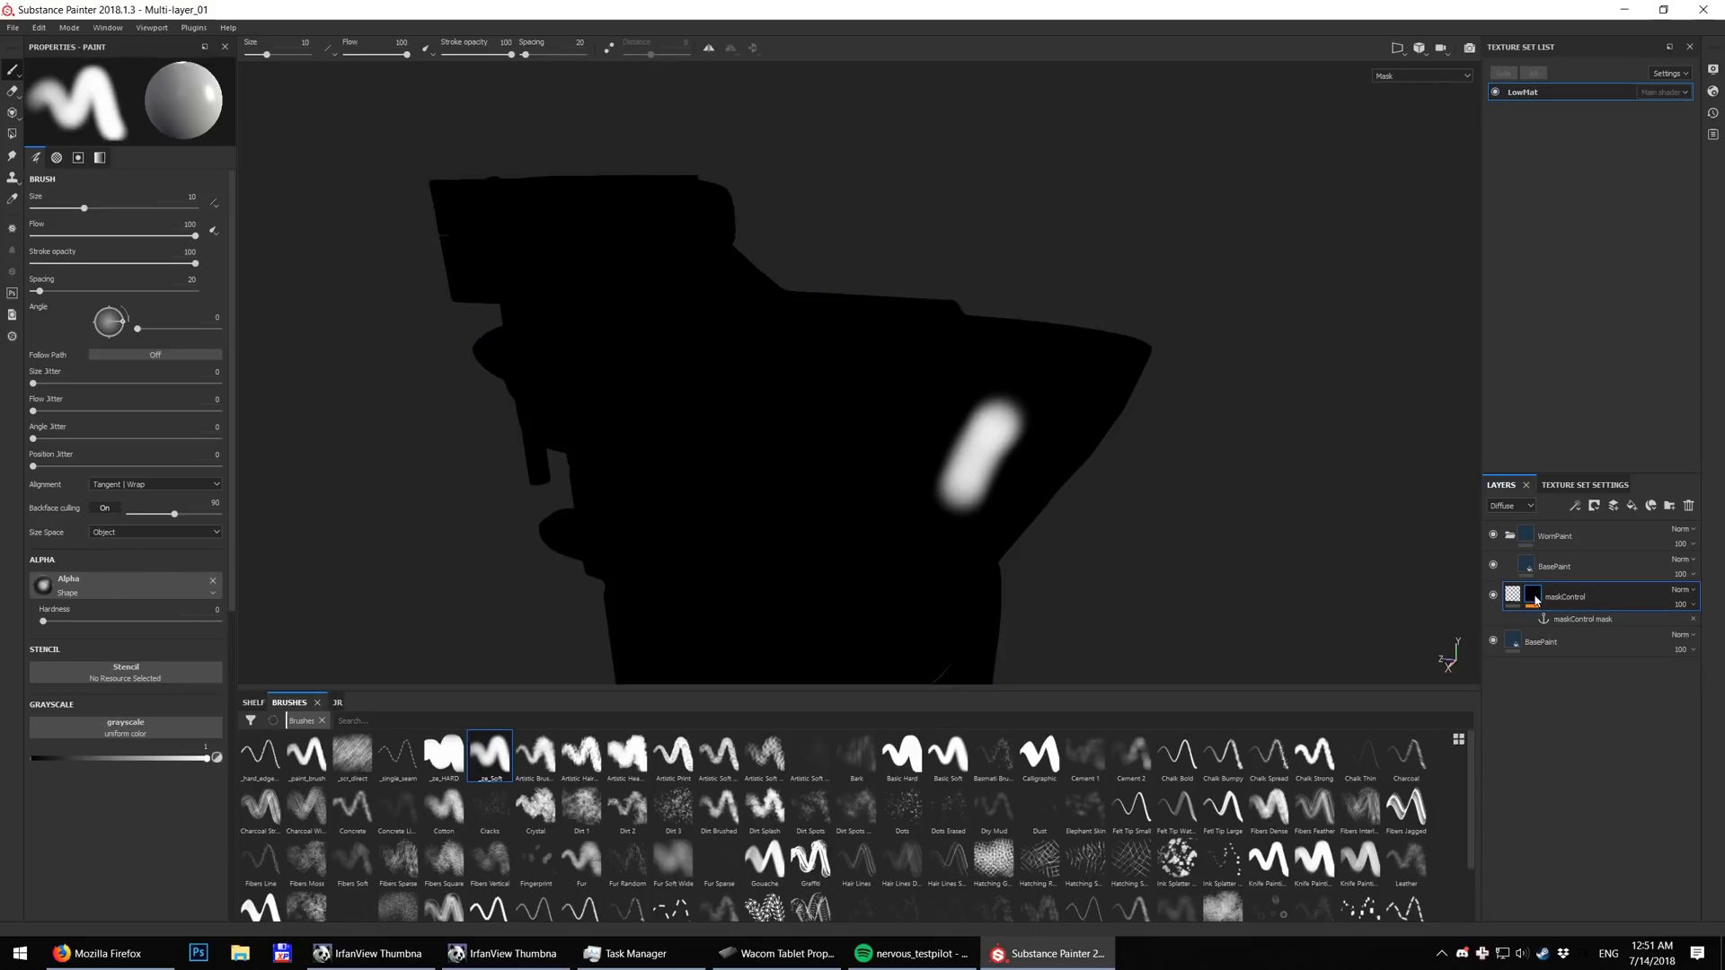
pyautogui.moveTo(195, 235); pyautogui.dragTo(119, 235)
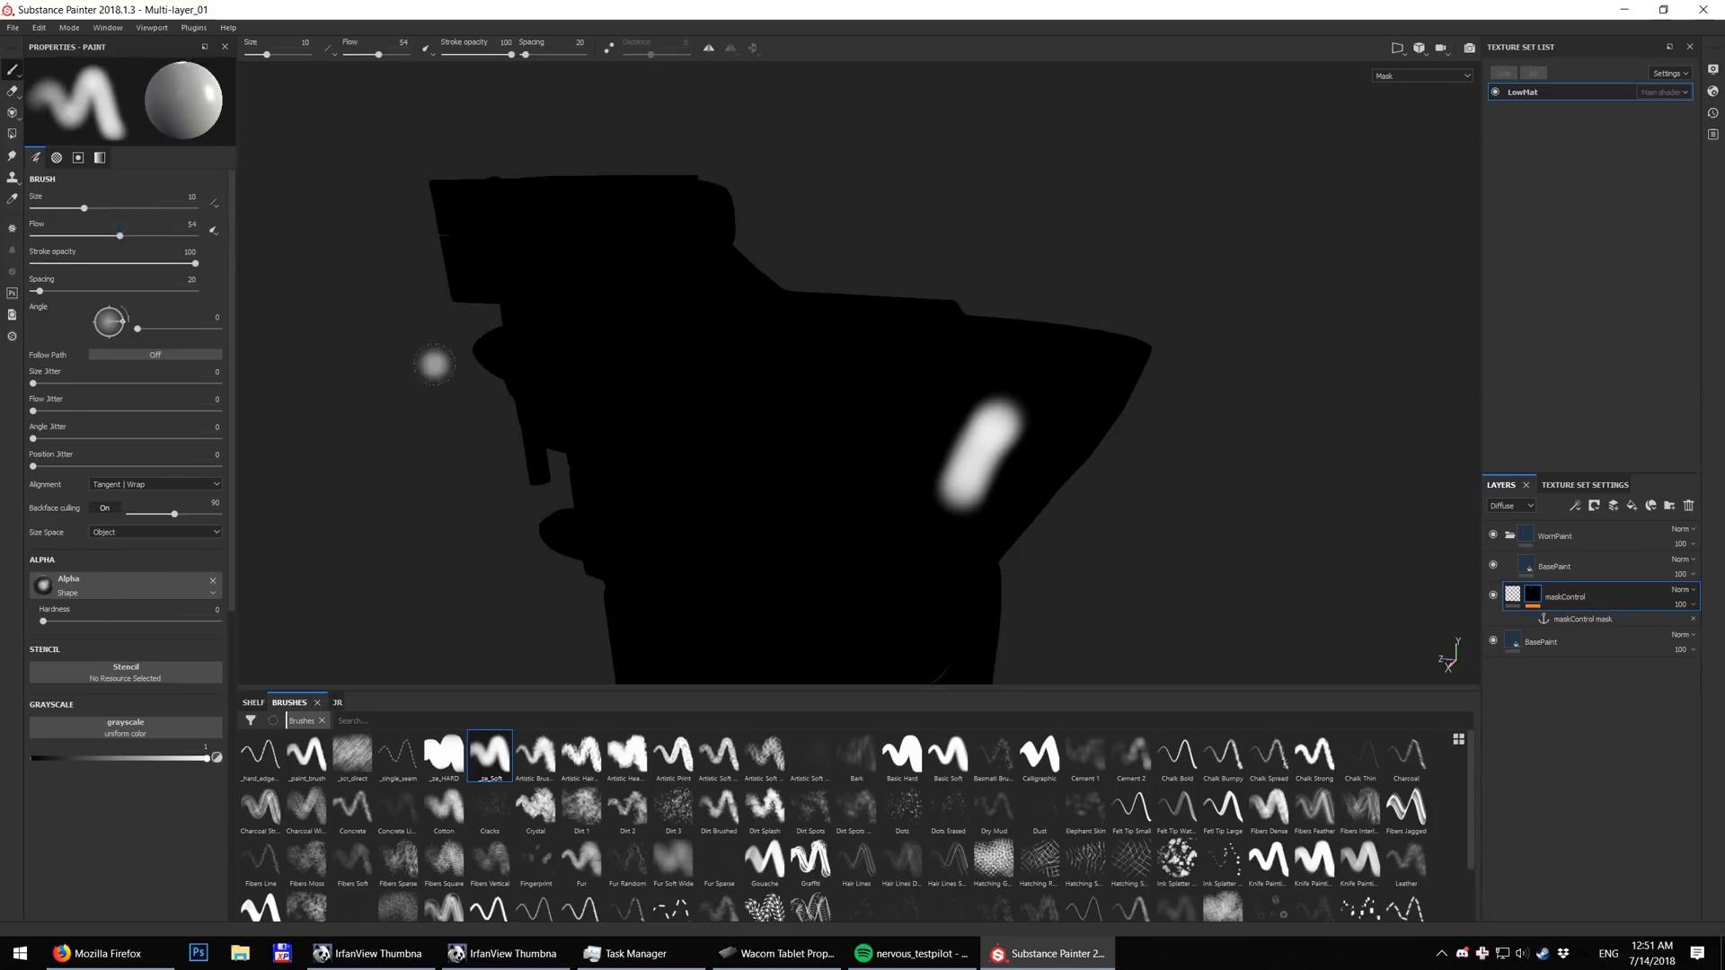
# Replace the test stroke with a soft white zigzag patch on the model's side in the maskControl mask, and return to material view
pyautogui.press('4')
pyautogui.click(1016, 467)
pyautogui.press('1')
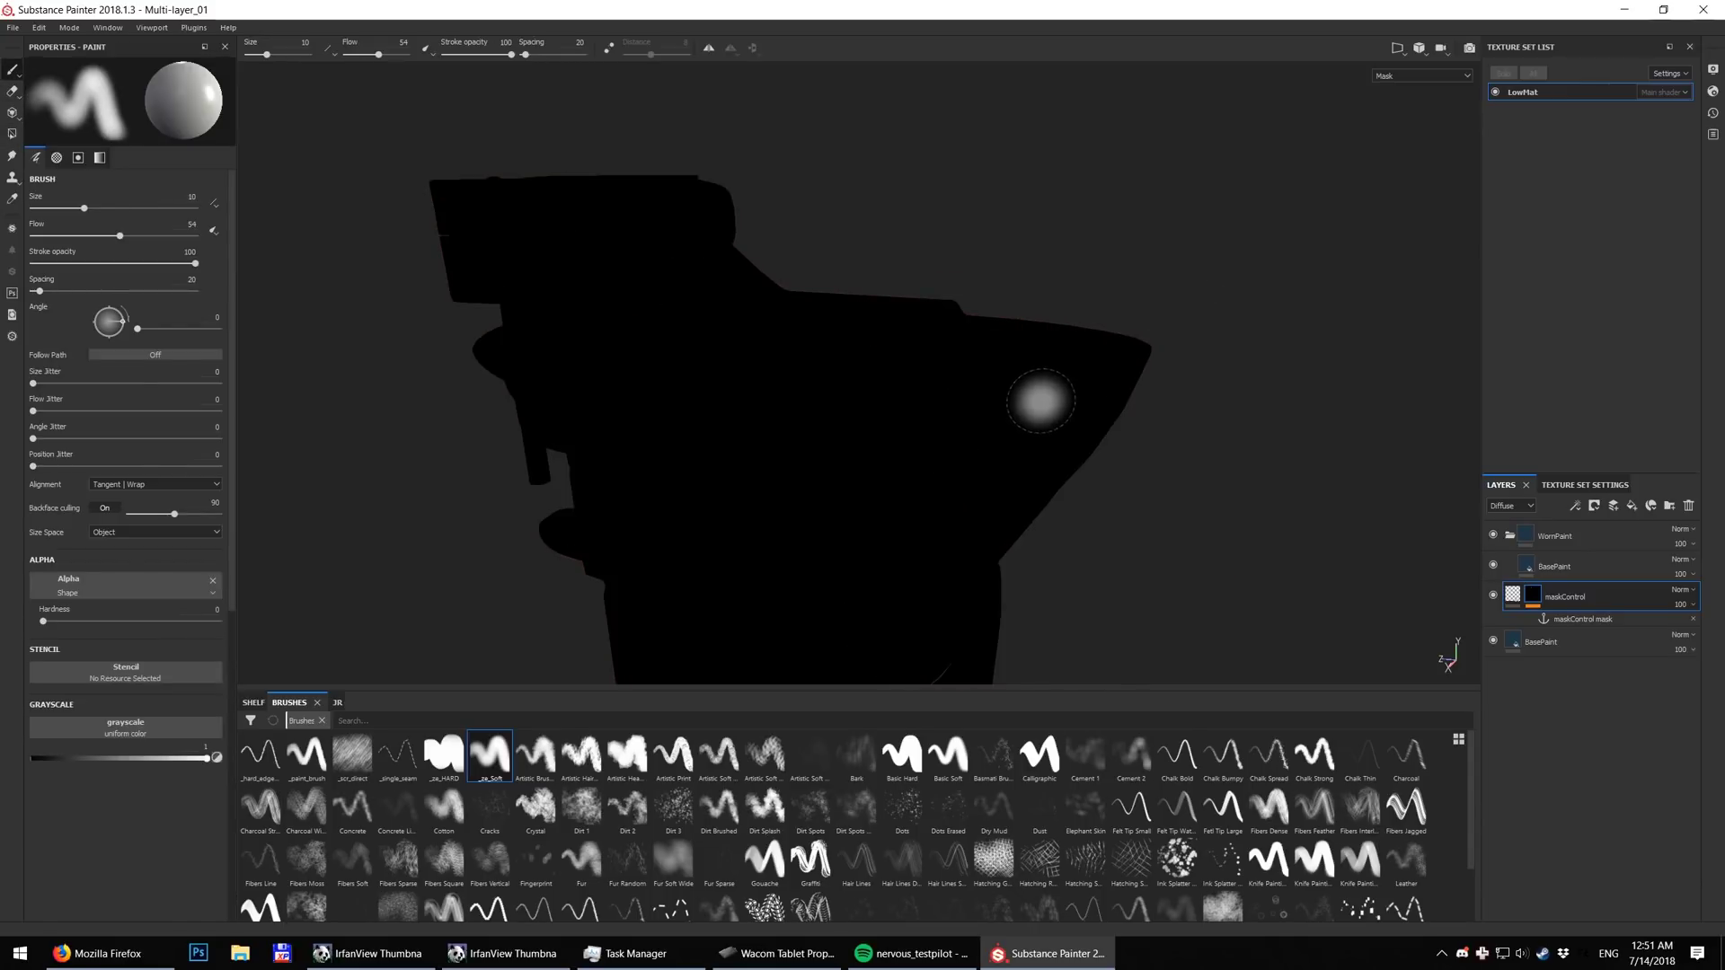
pyautogui.moveTo(1026, 426)
pyautogui.mouseDown()
pyautogui.moveTo(956, 442)
pyautogui.moveTo(853, 385)
pyautogui.mouseUp()
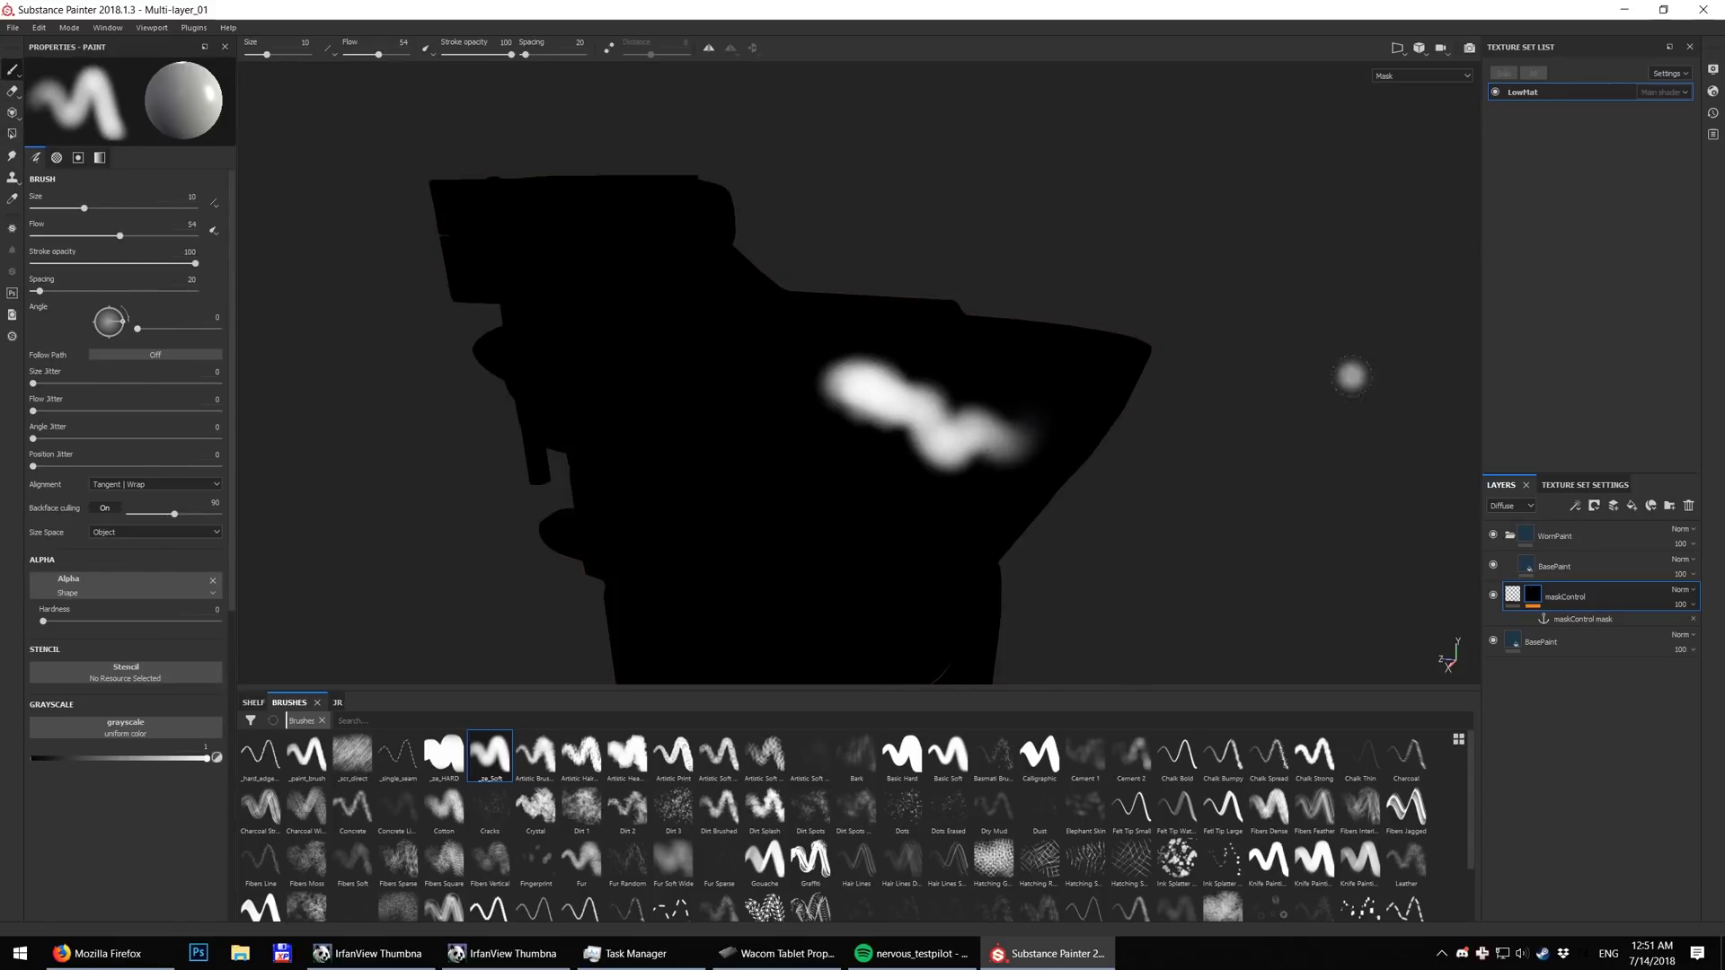
pyautogui.press('m')
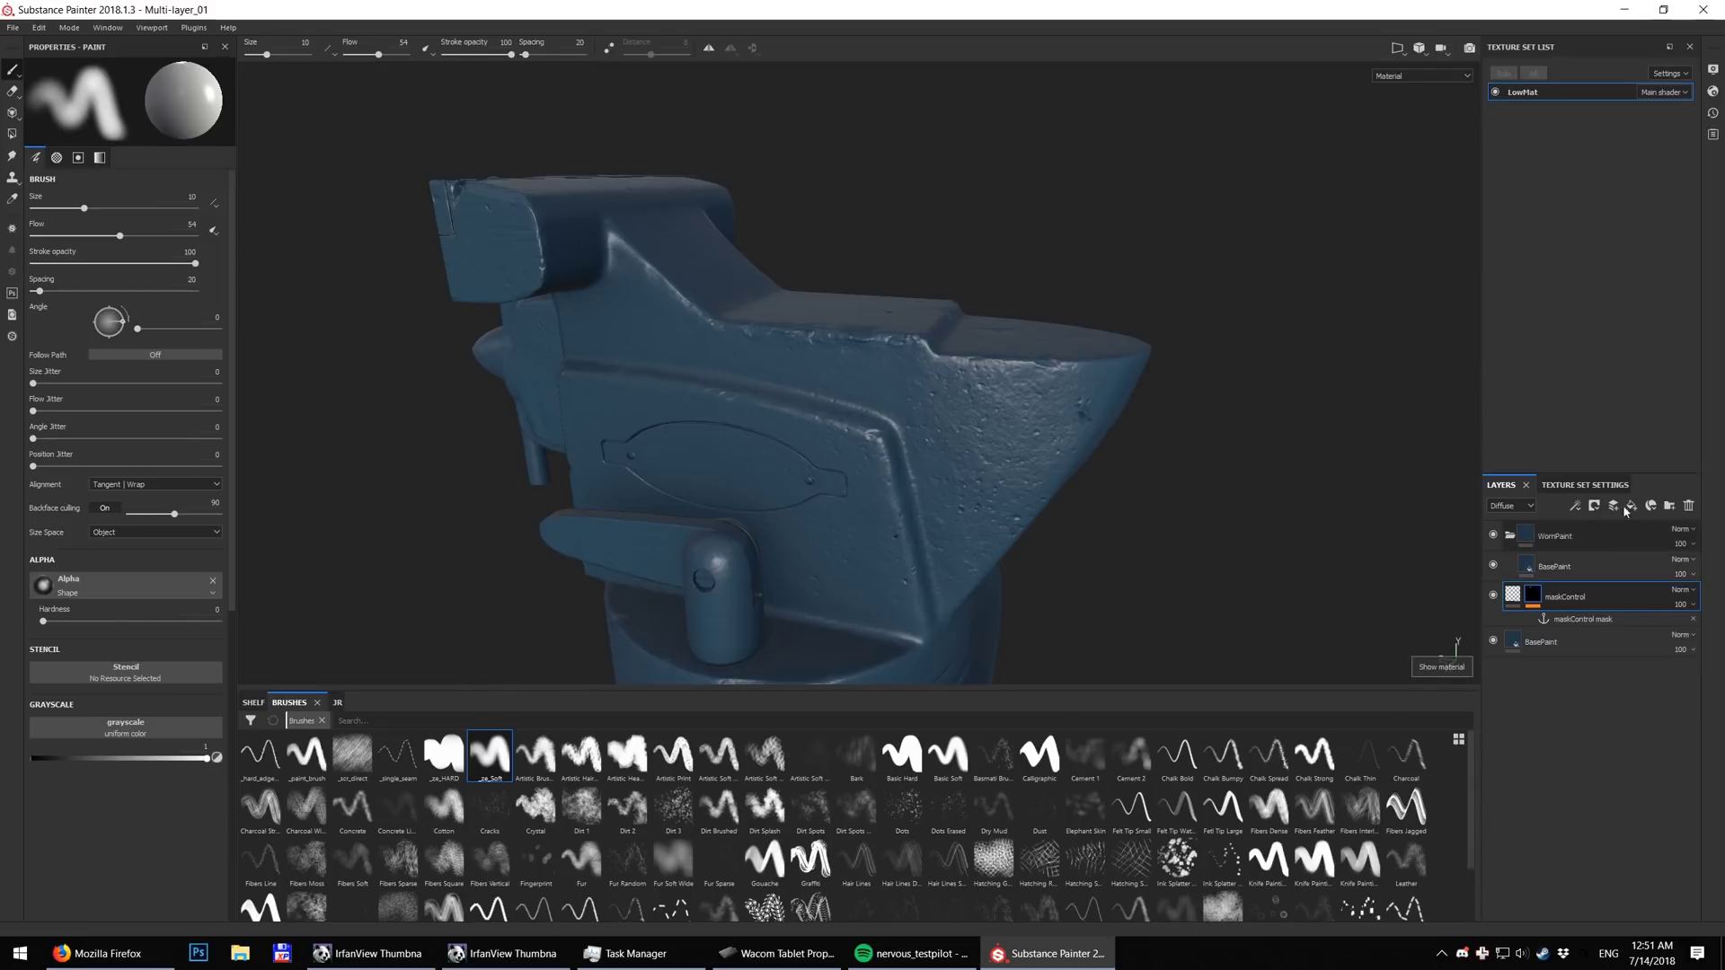
# Add a black mask to the WornPaint folder and put a fill effect in that mask
pyautogui.click(1556, 535)
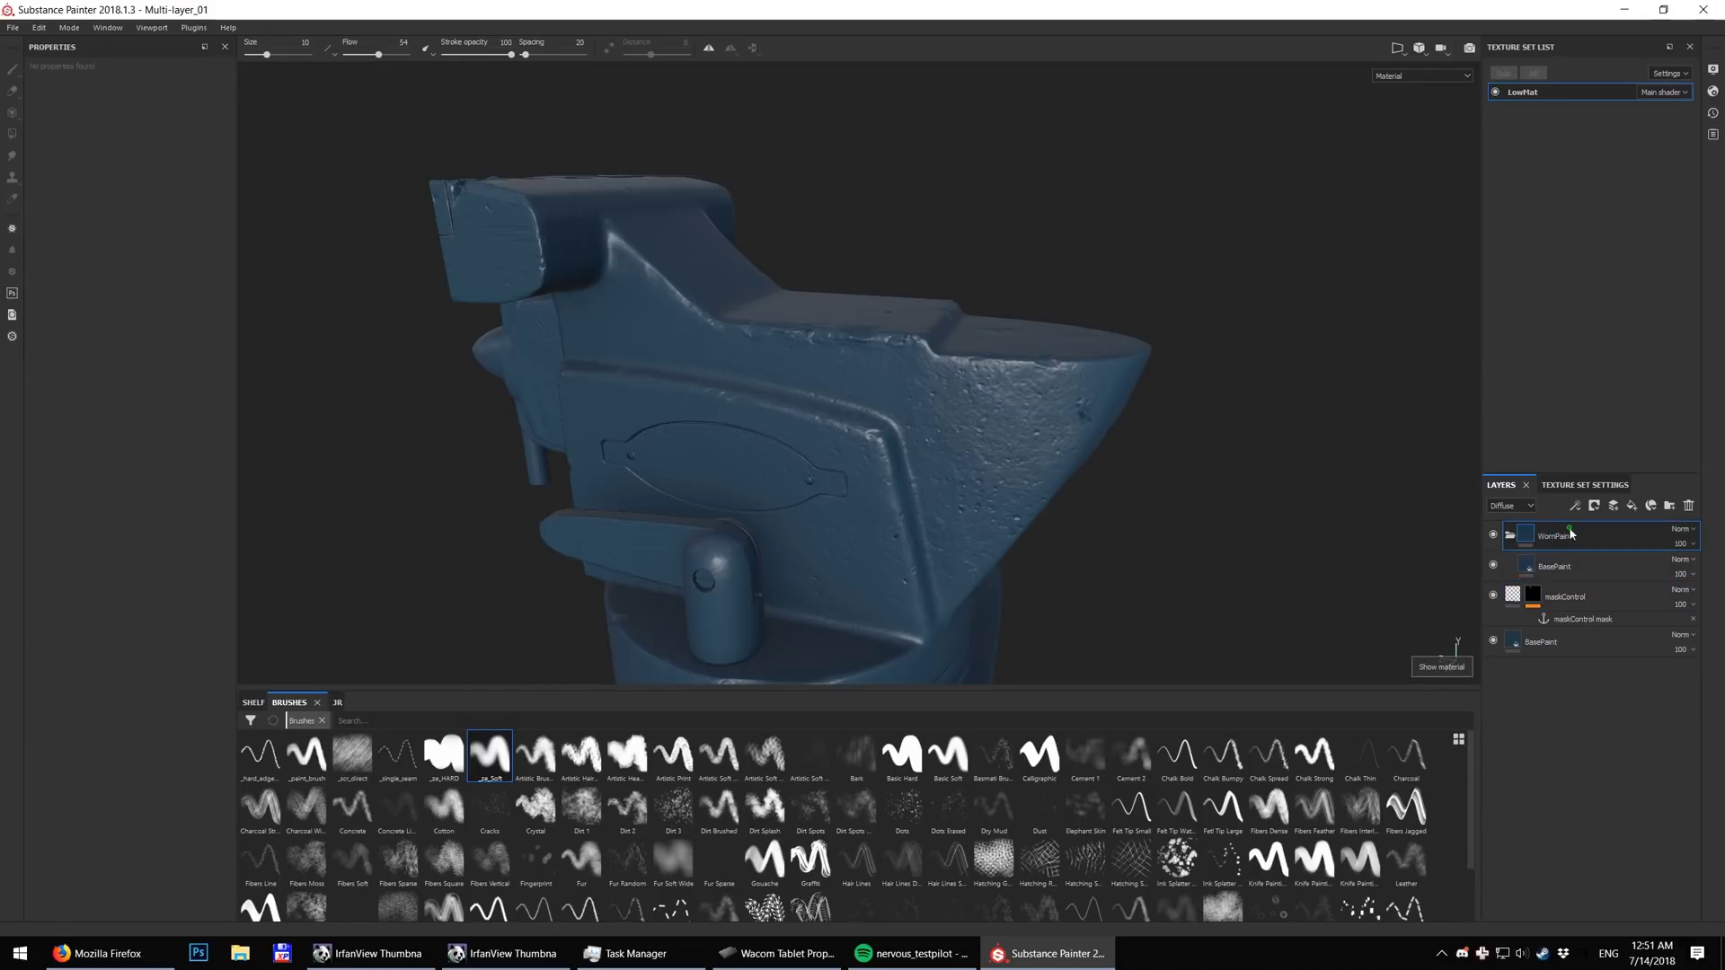
pyautogui.rightClick(1556, 535)
pyautogui.click(1556, 401)
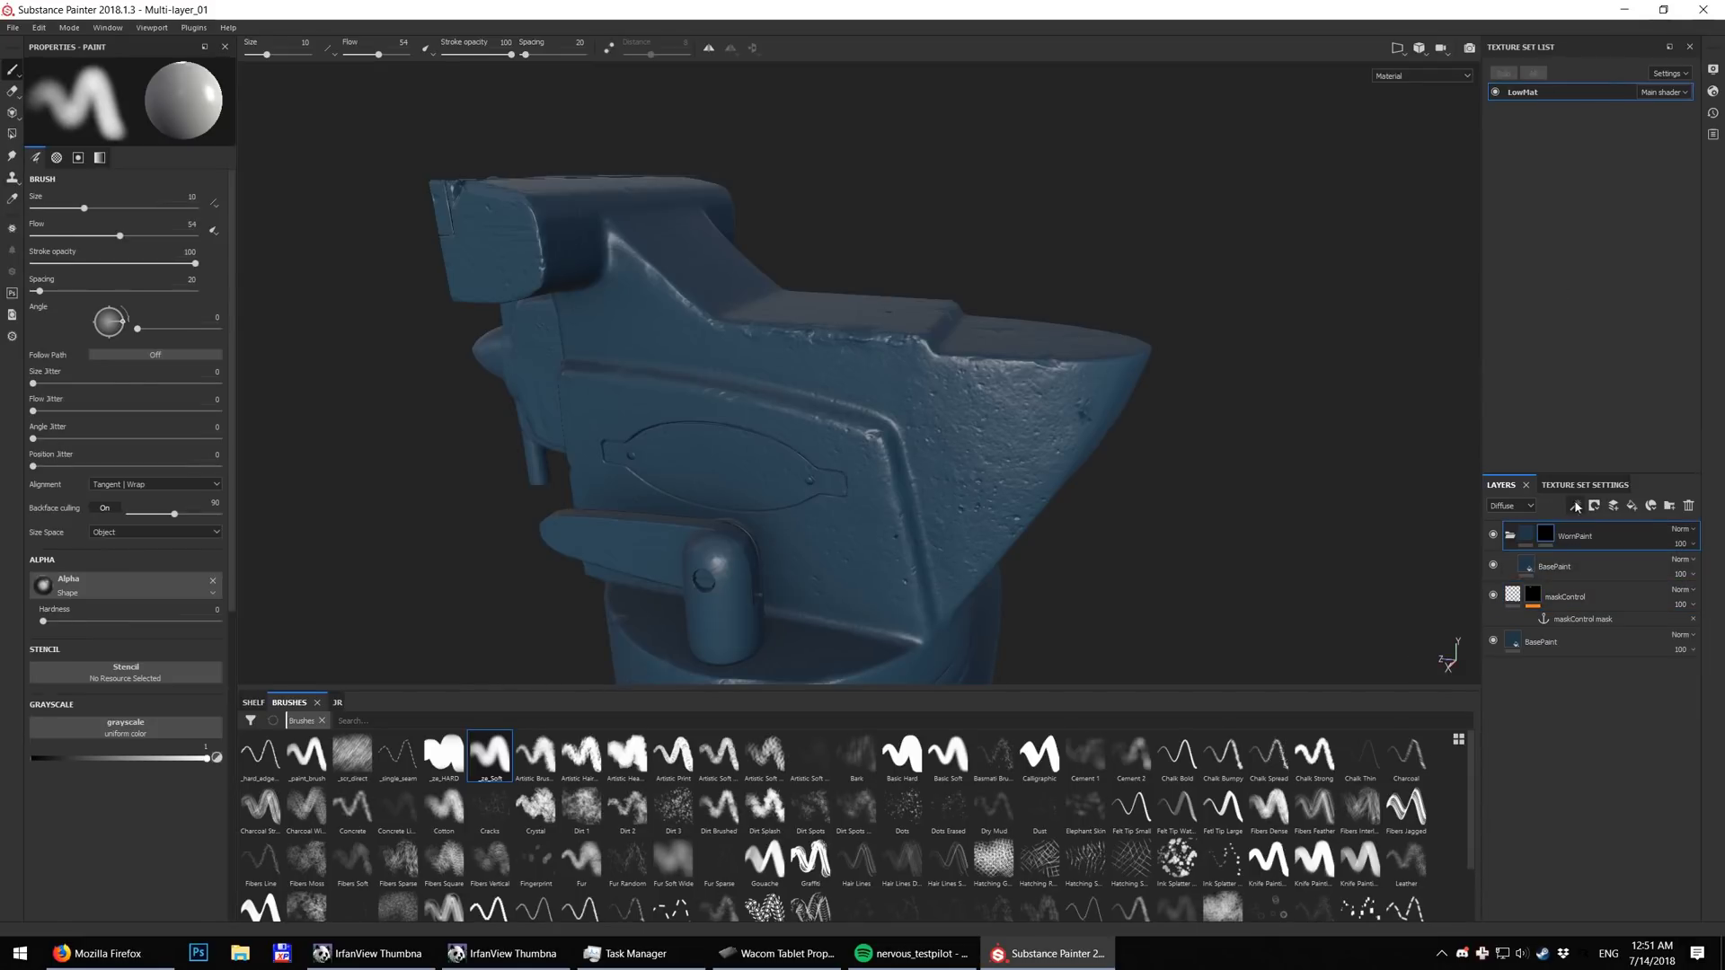
pyautogui.click(1575, 505)
pyautogui.click(1608, 552)
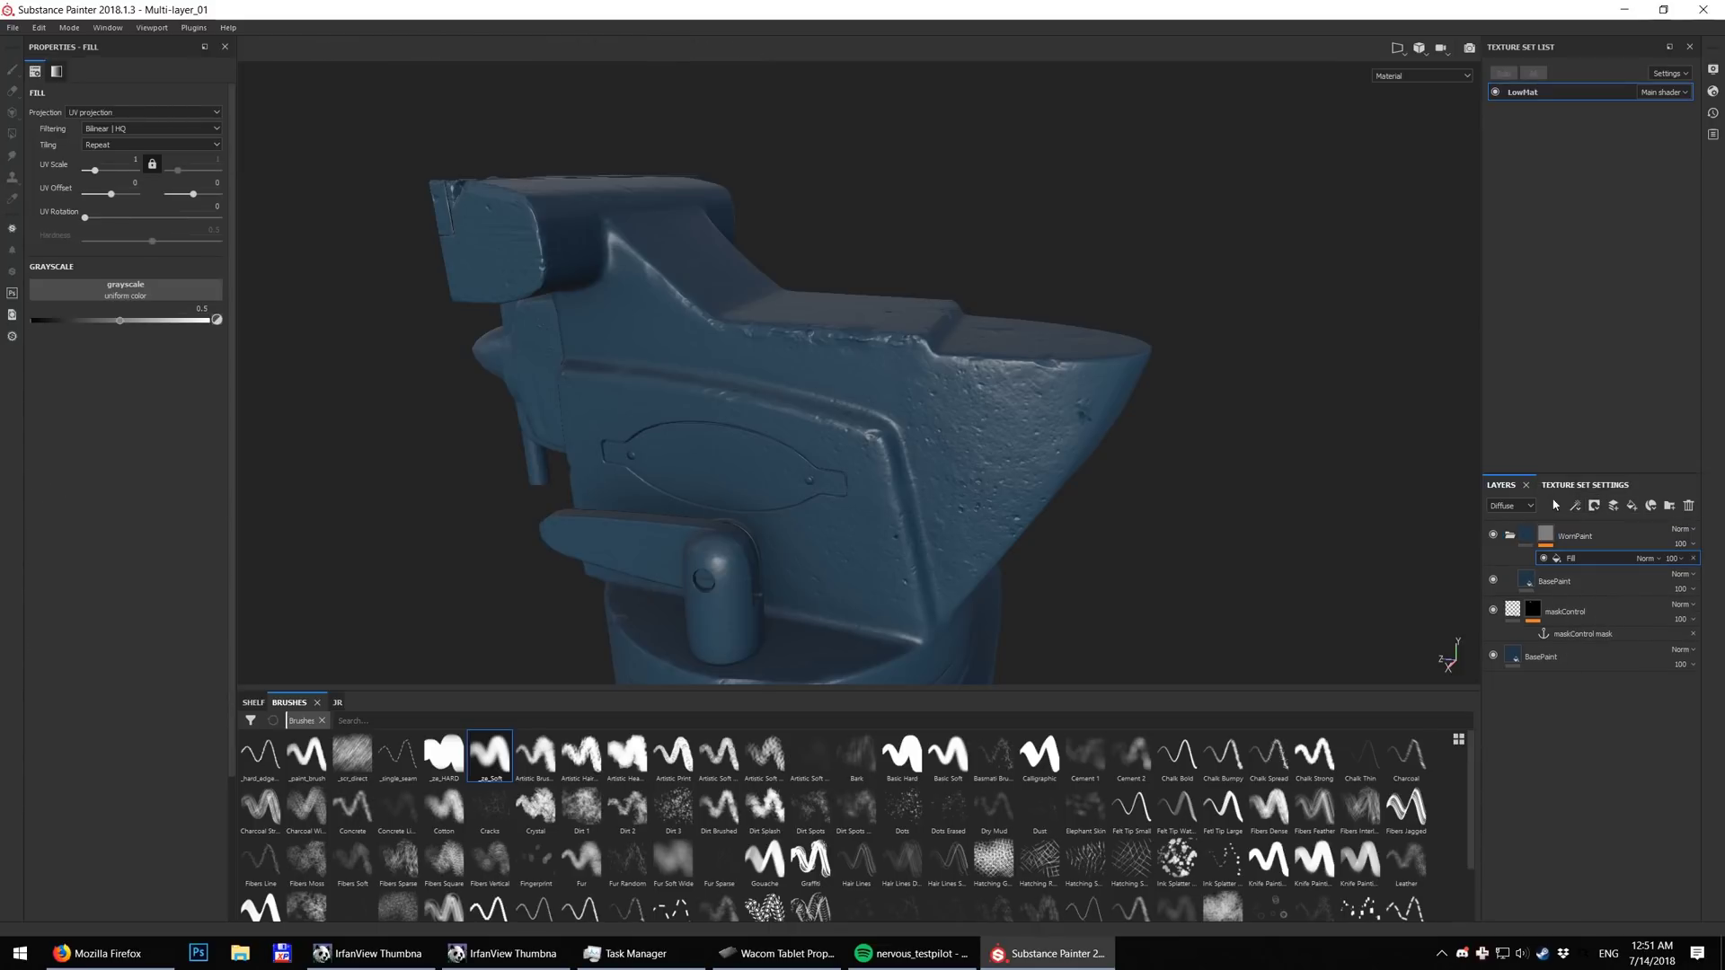
# Use the maskControl mask anchor point as the grayscale source of the WornPaint mask's fill
pyautogui.click(201, 294)
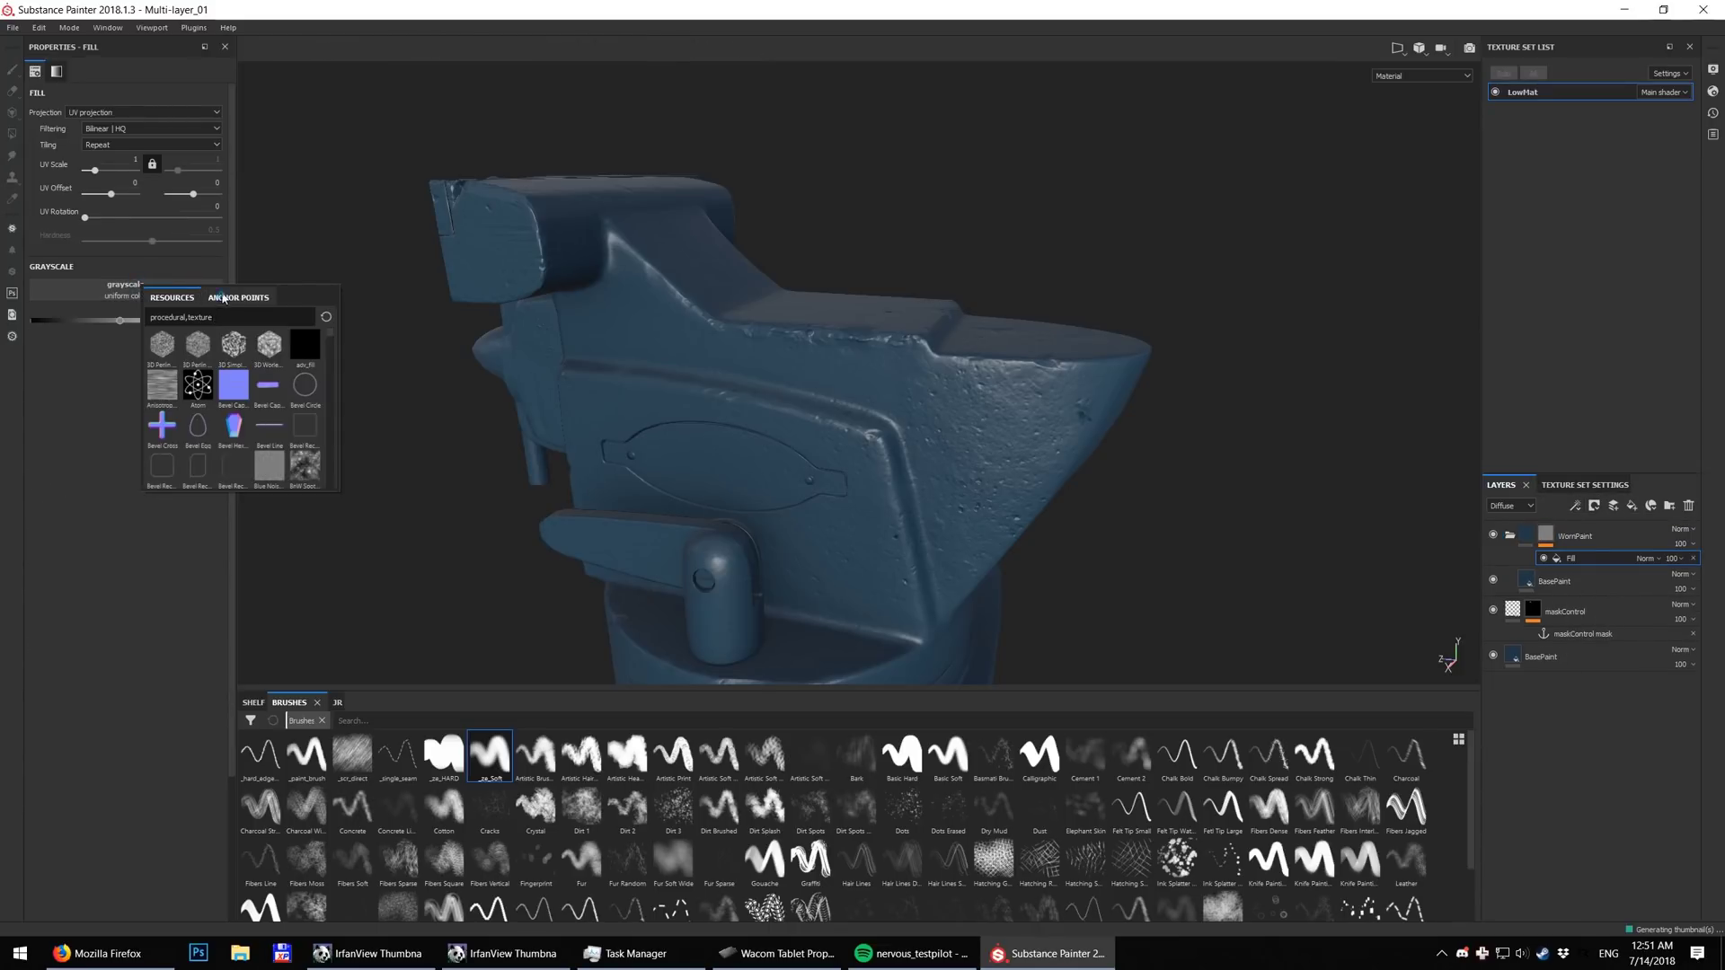
pyautogui.click(238, 298)
pyautogui.click(224, 320)
# Set the BasePaint copy in WornPaint to a paler grey-blue diffuse (RGB 0.317, 0.409, 0.473) and a glossiness of 0.4211
pyautogui.click(1568, 583)
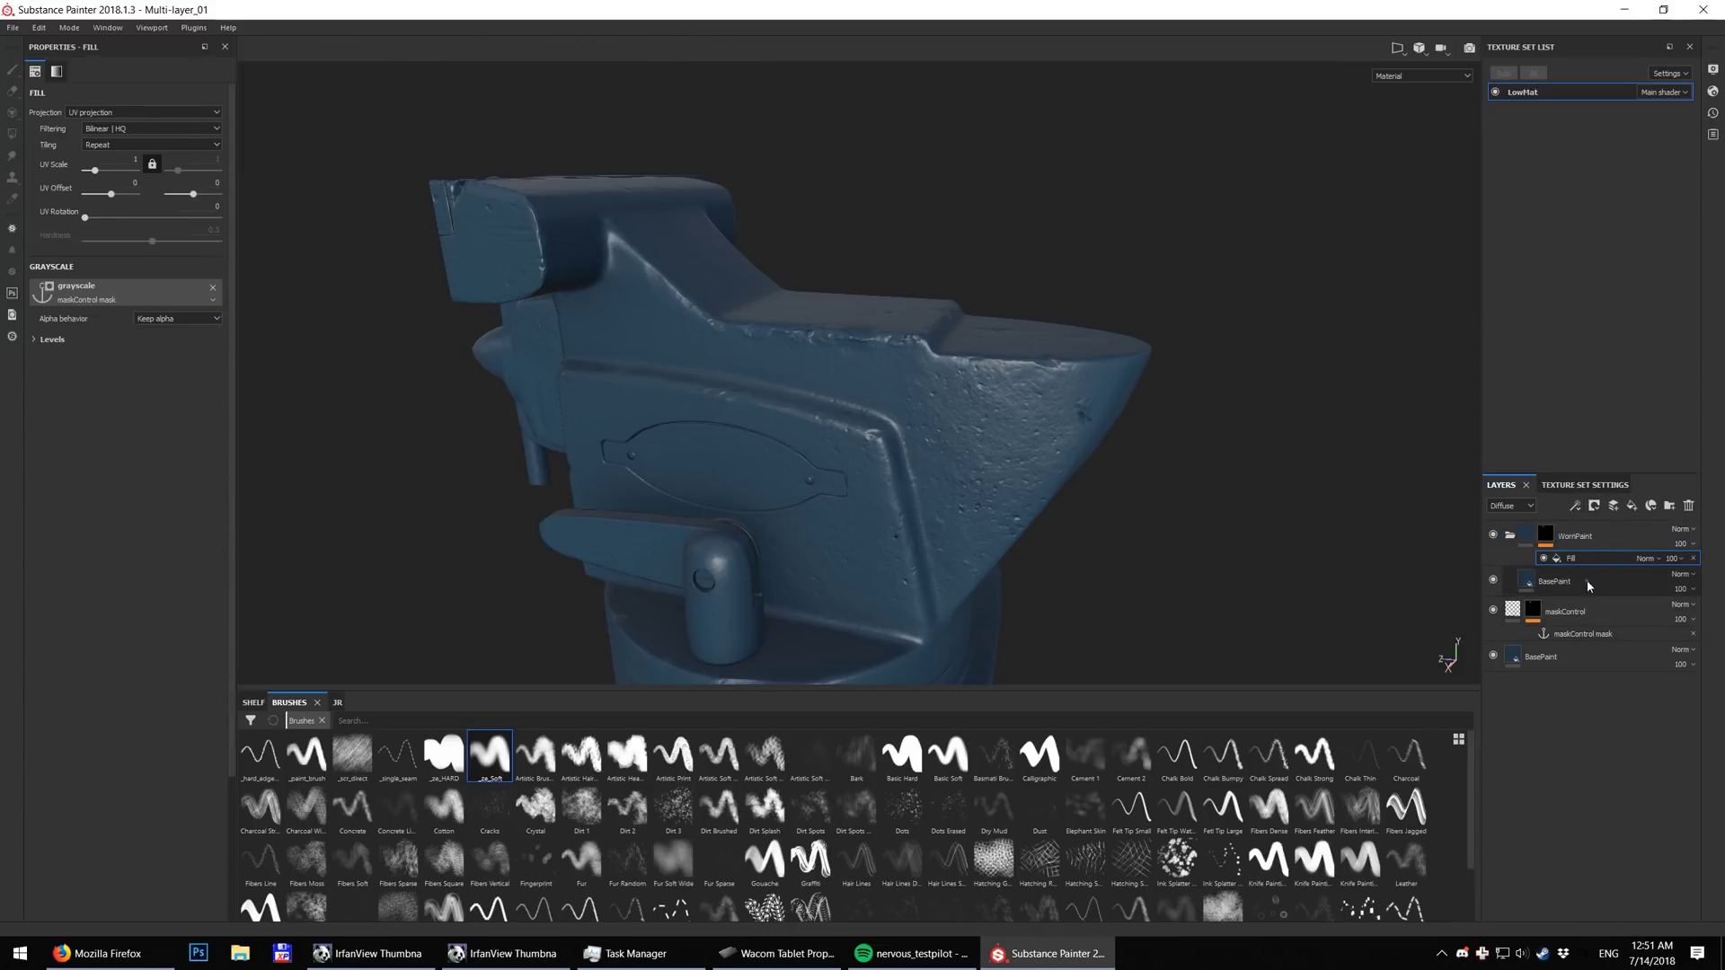
pyautogui.click(180, 389)
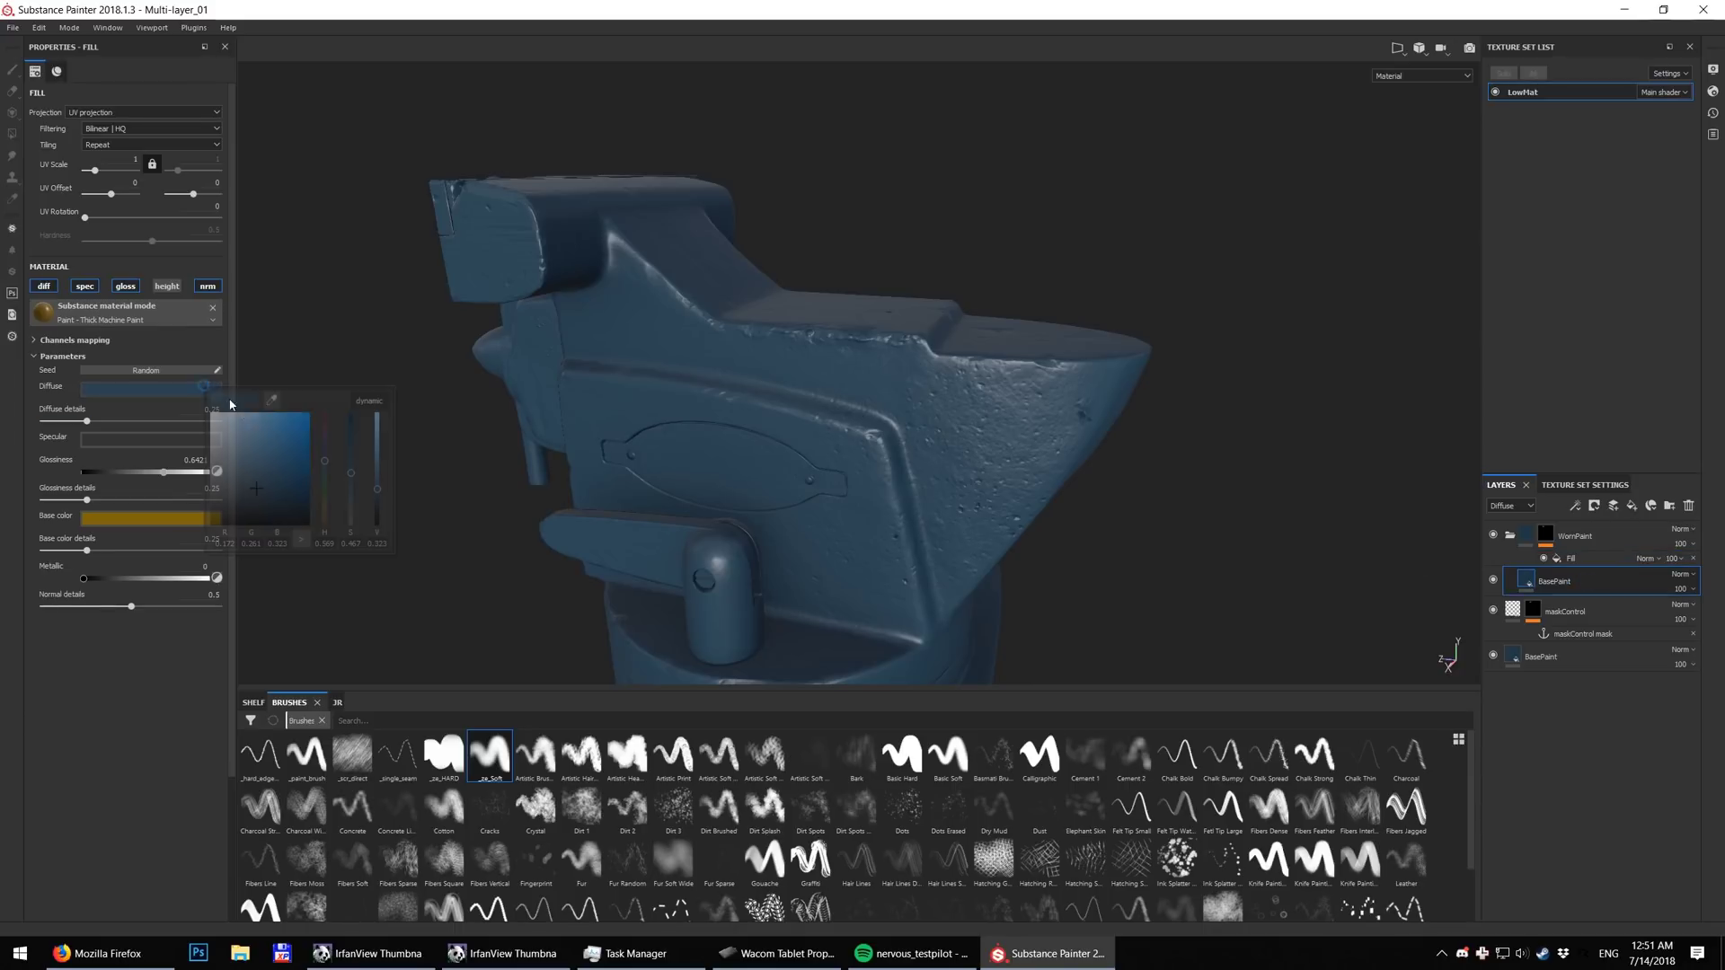
pyautogui.moveTo(377, 493)
pyautogui.mouseDown()
pyautogui.moveTo(378, 477)
pyautogui.moveTo(354, 493)
pyautogui.mouseUp()
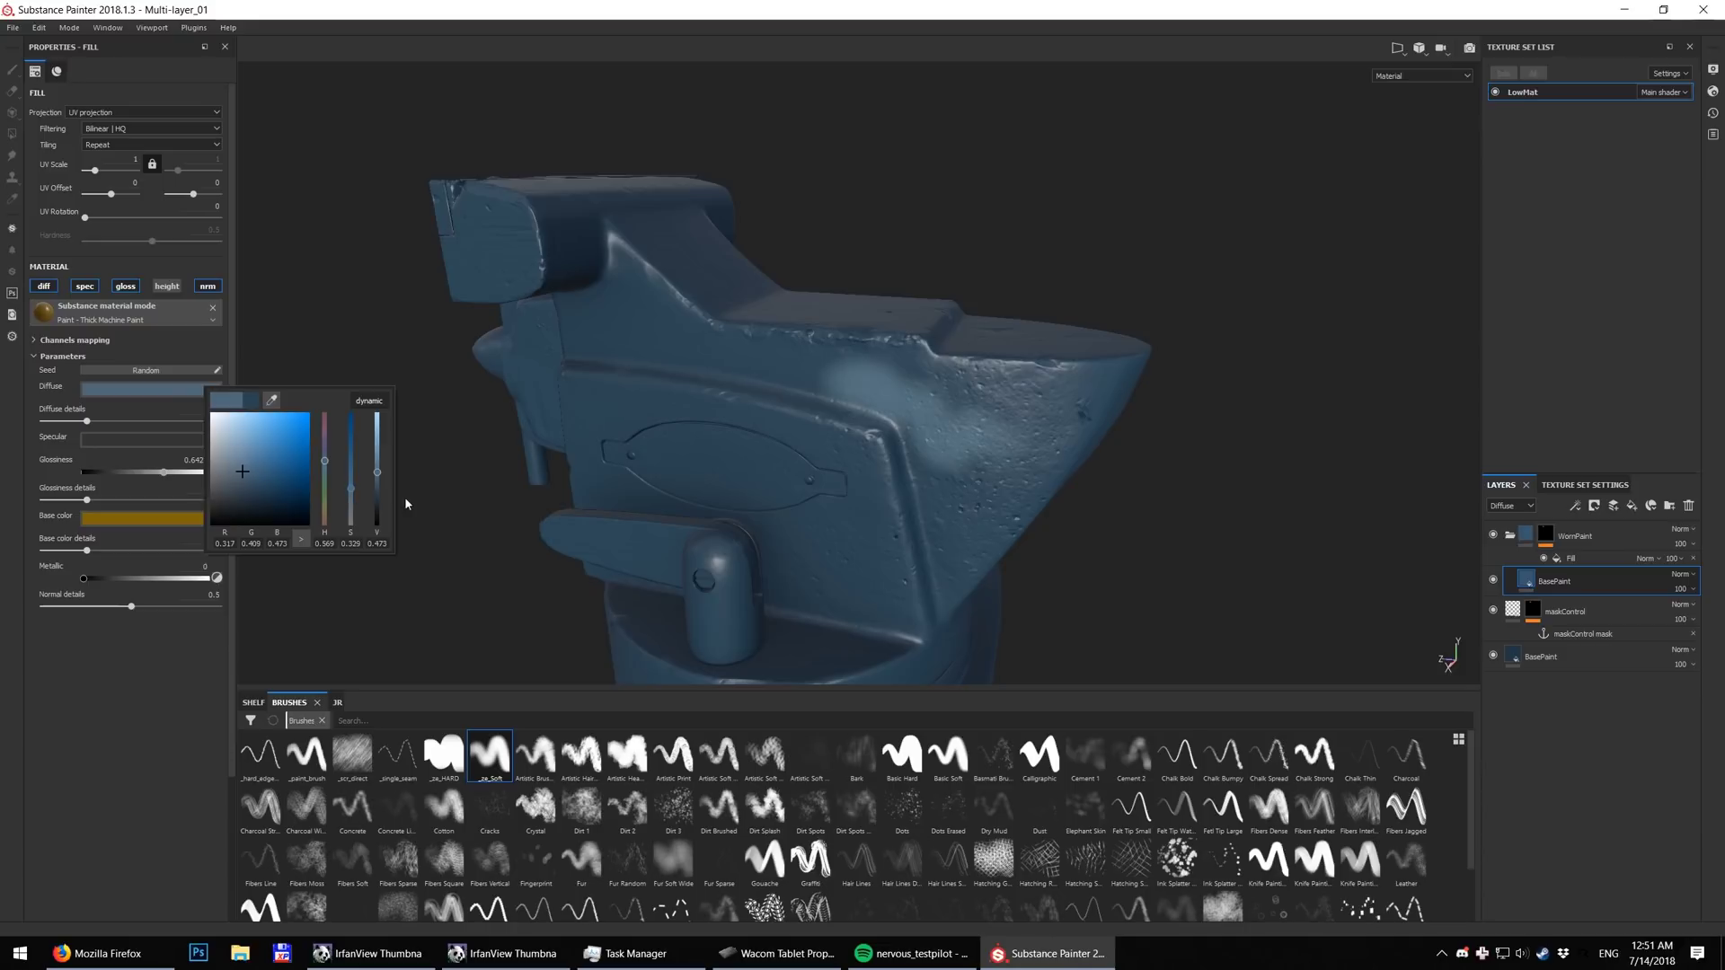
pyautogui.click(359, 607)
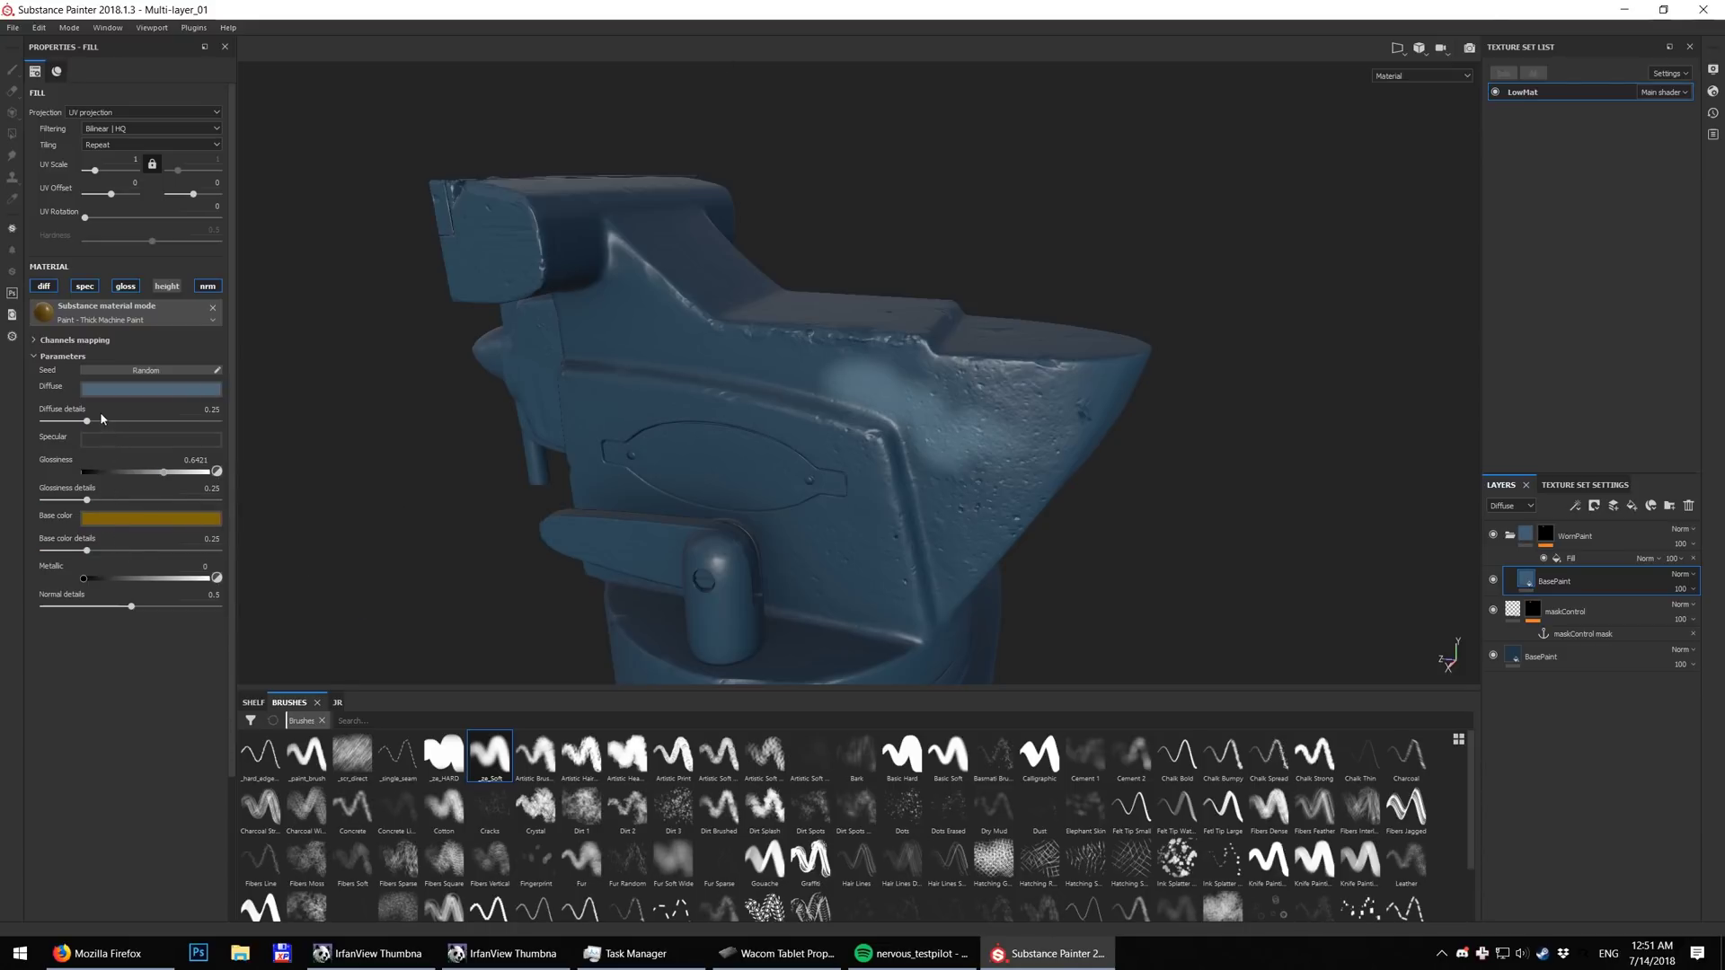
pyautogui.click(135, 471)
pyautogui.moveTo(1144, 480)
pyautogui.keyDown('alt'); pyautogui.mouseDown()
pyautogui.moveTo(1204, 451)
pyautogui.moveTo(1059, 500)
pyautogui.moveTo(1090, 512)
pyautogui.moveTo(1156, 494)
pyautogui.mouseUp(); pyautogui.keyUp('alt')
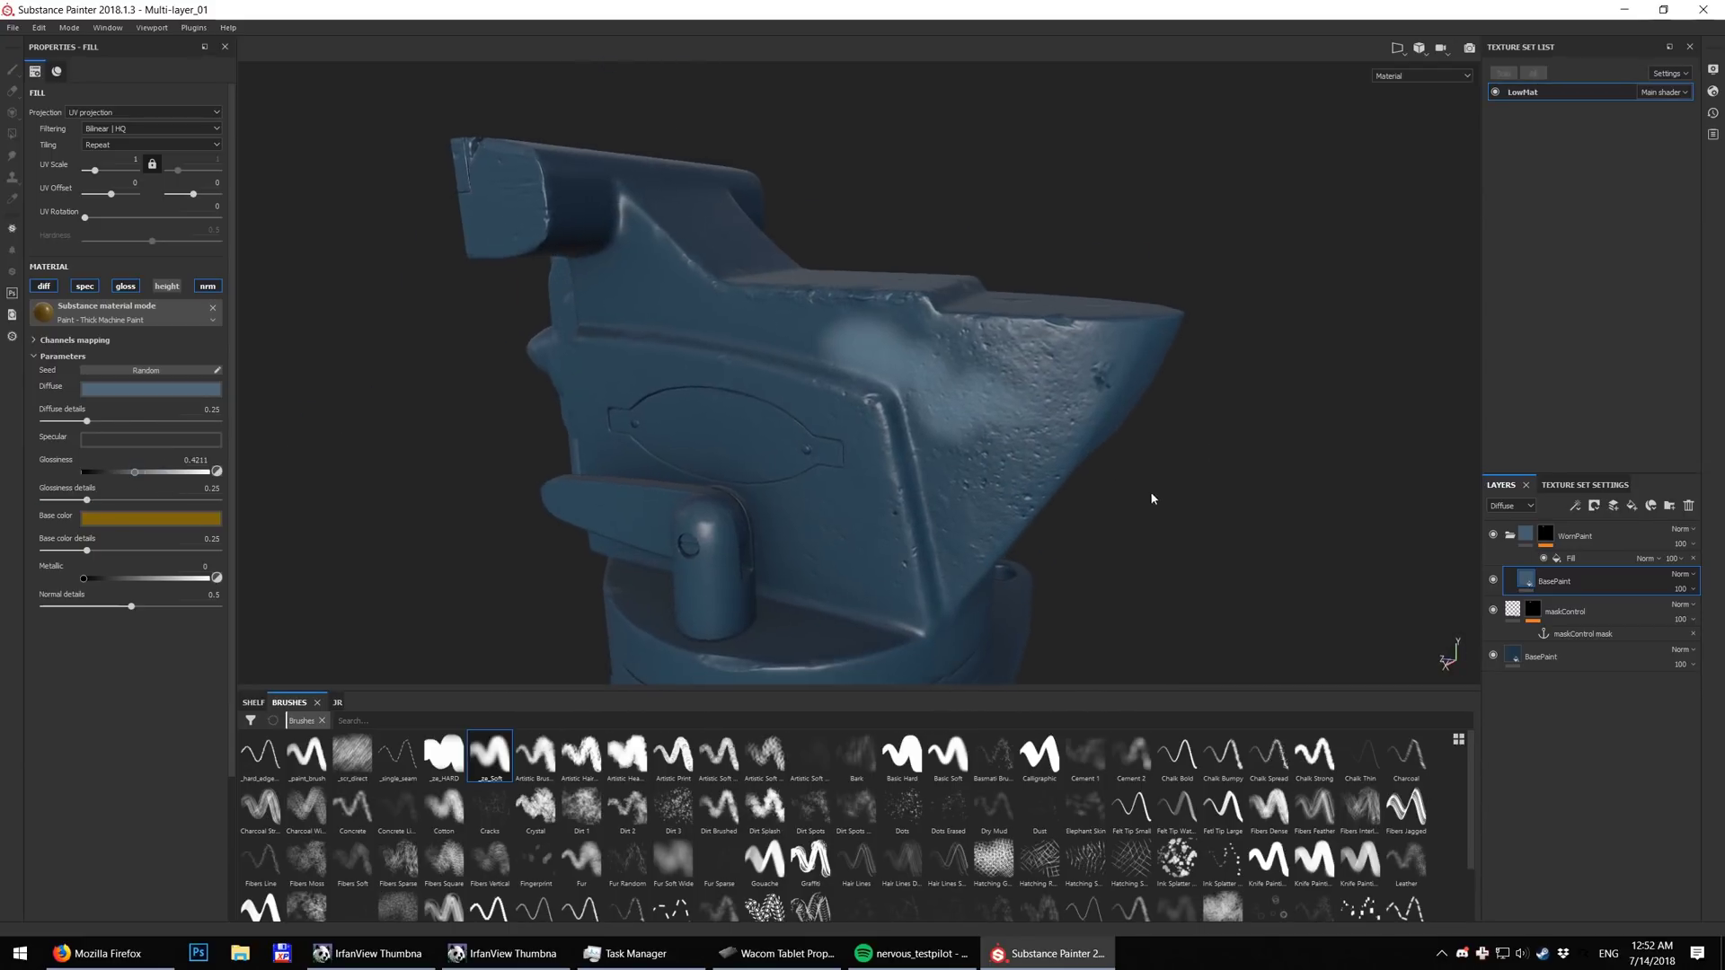
# Create a folder named Rust above the collapsed WornPaint folder and give it a black mask
pyautogui.click(1512, 537)
pyautogui.click(1617, 532)
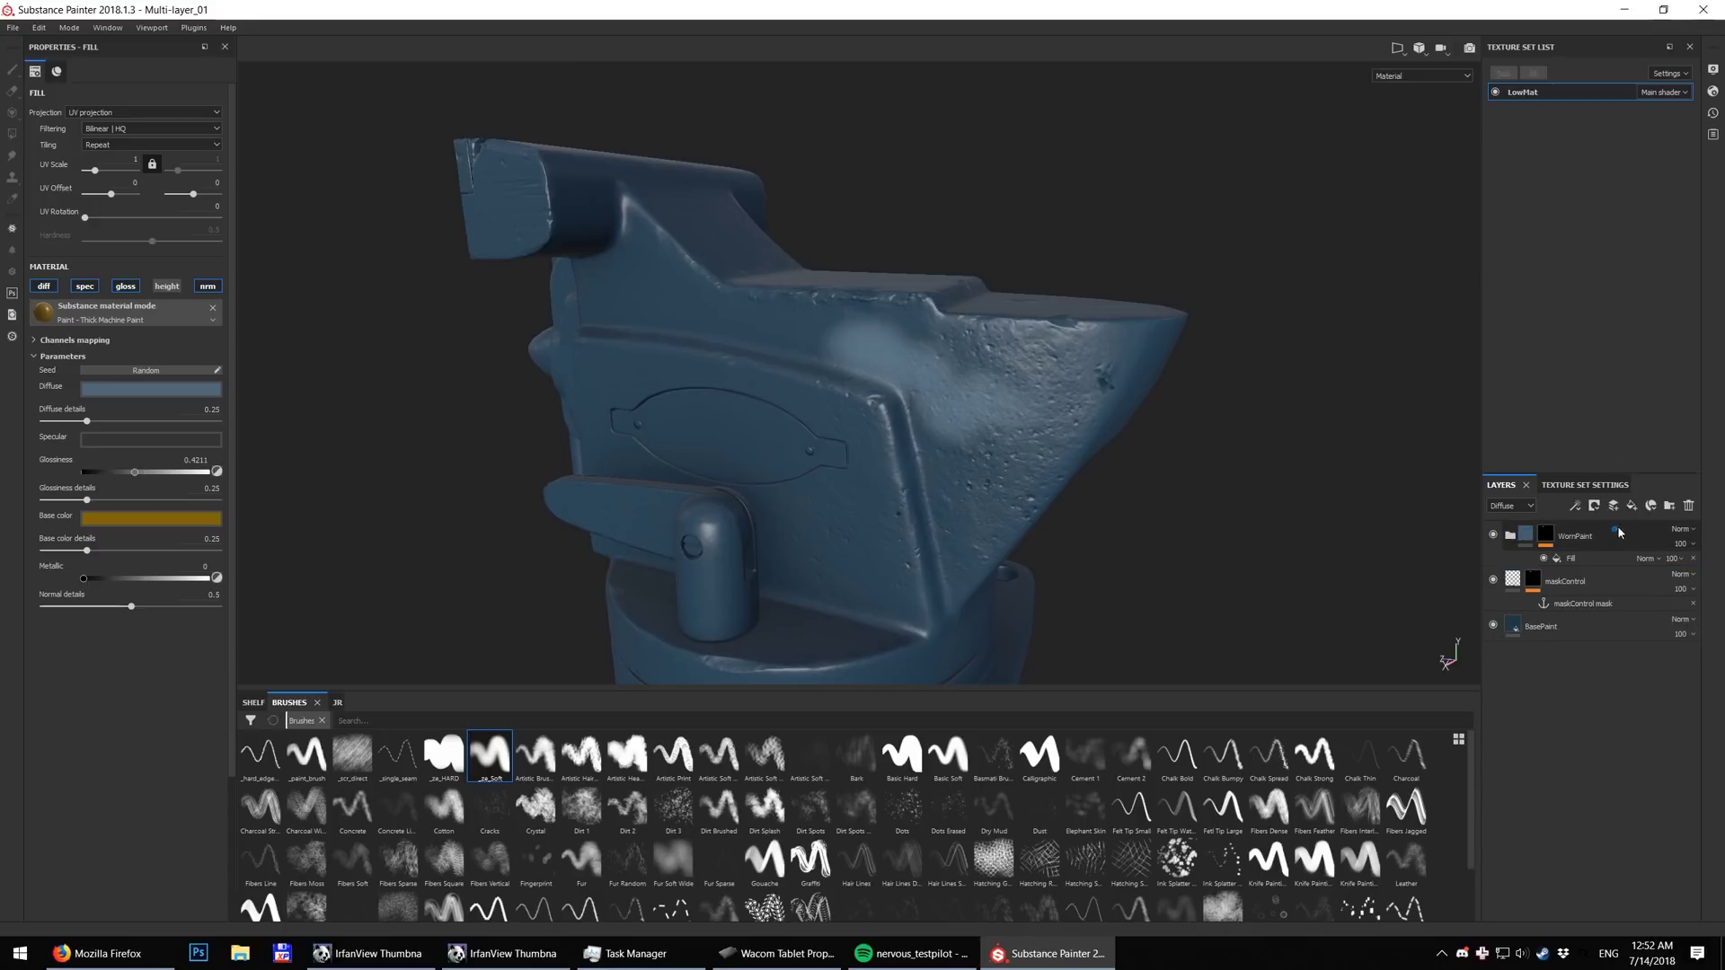
pyautogui.click(1668, 505)
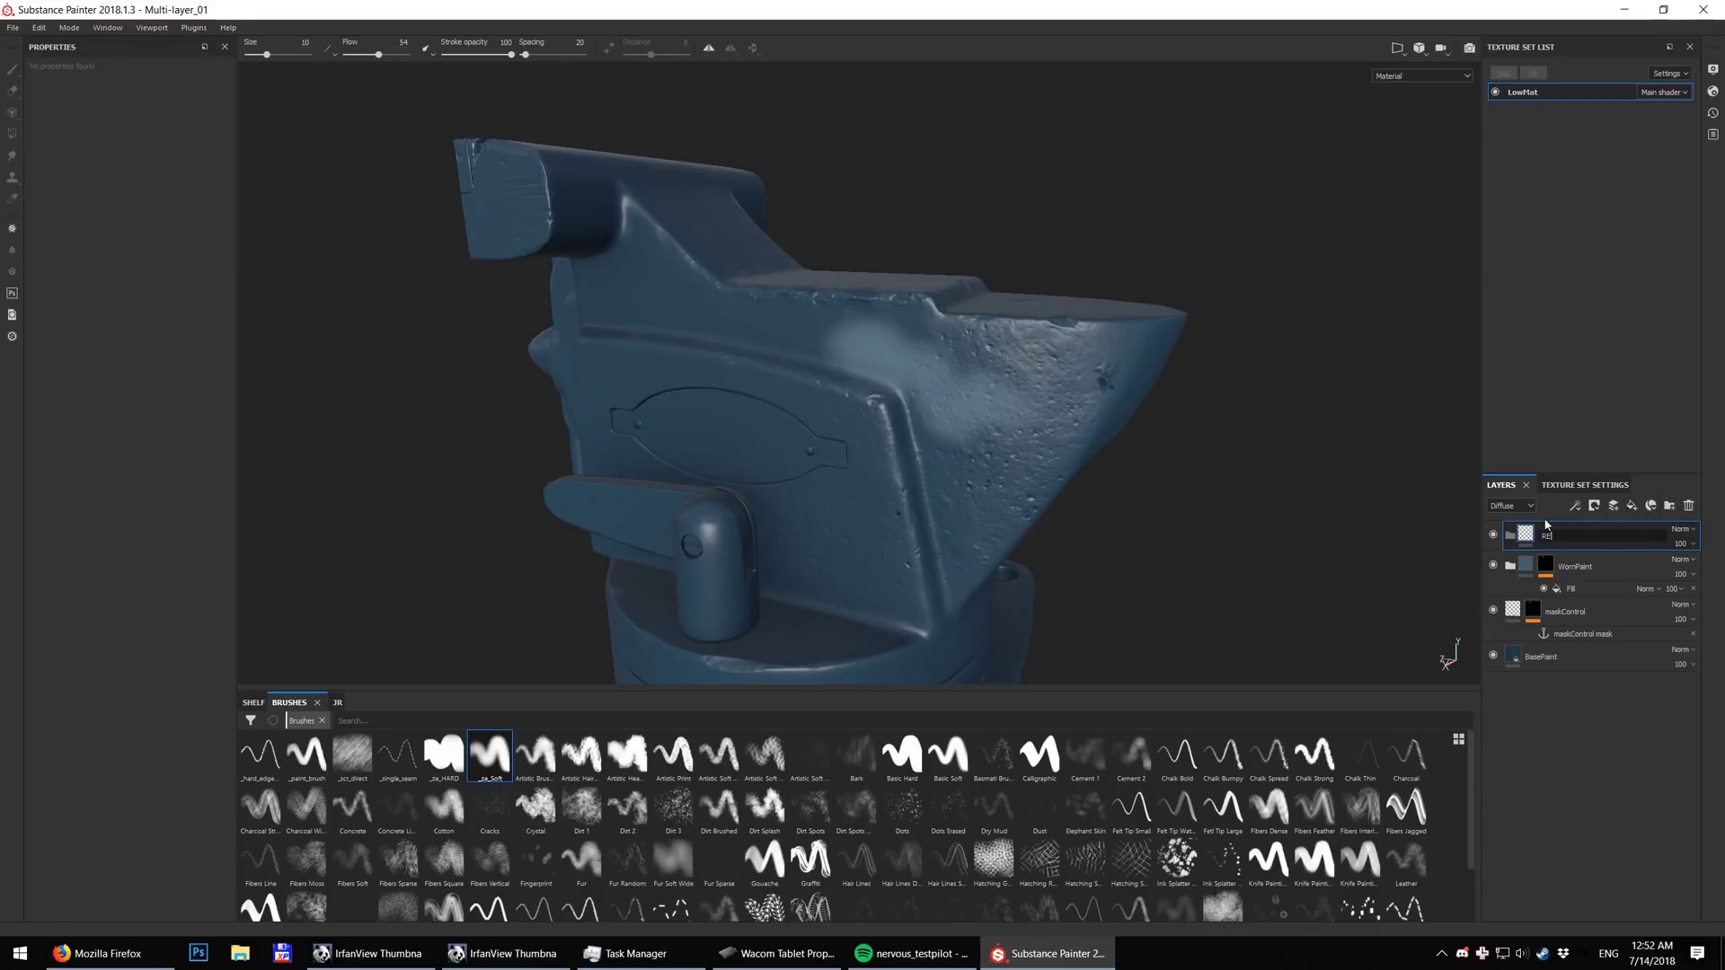
pyautogui.write('Rust')
pyautogui.press('Return')
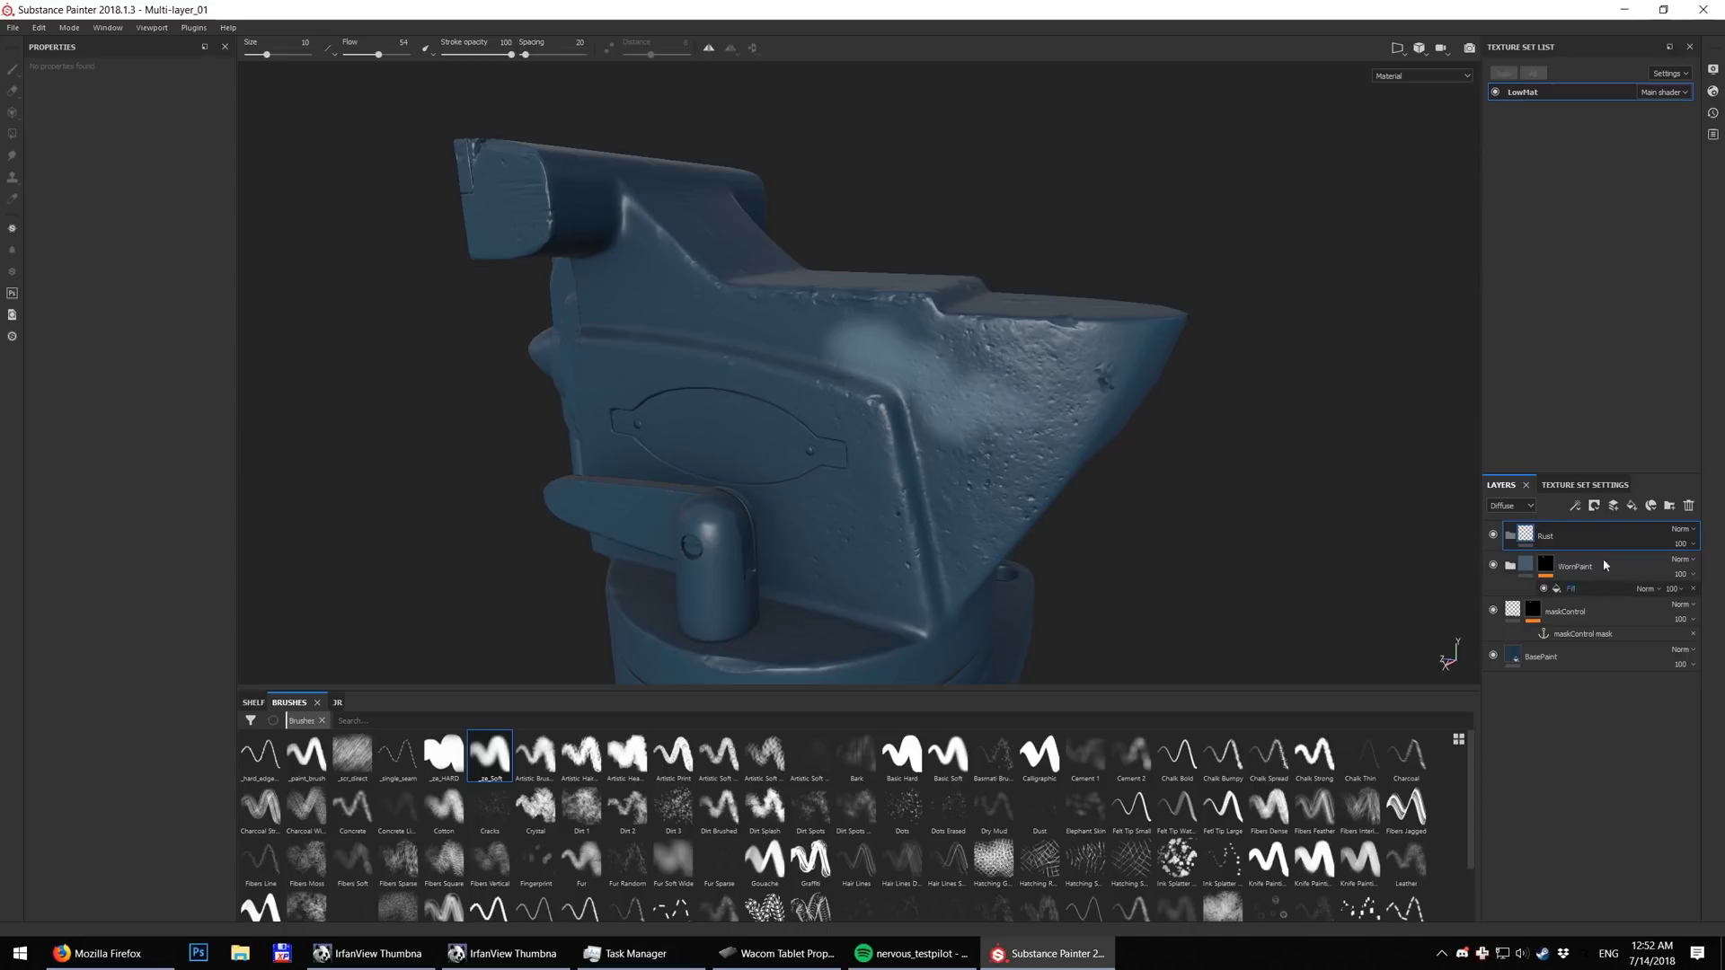
pyautogui.rightClick(1615, 529)
pyautogui.click(1564, 101)
# Add a fill effect to the Rust folder's mask and use the maskControl mask anchor point as its grayscale source
pyautogui.doubleClick(1575, 541)
pyautogui.click(1581, 555)
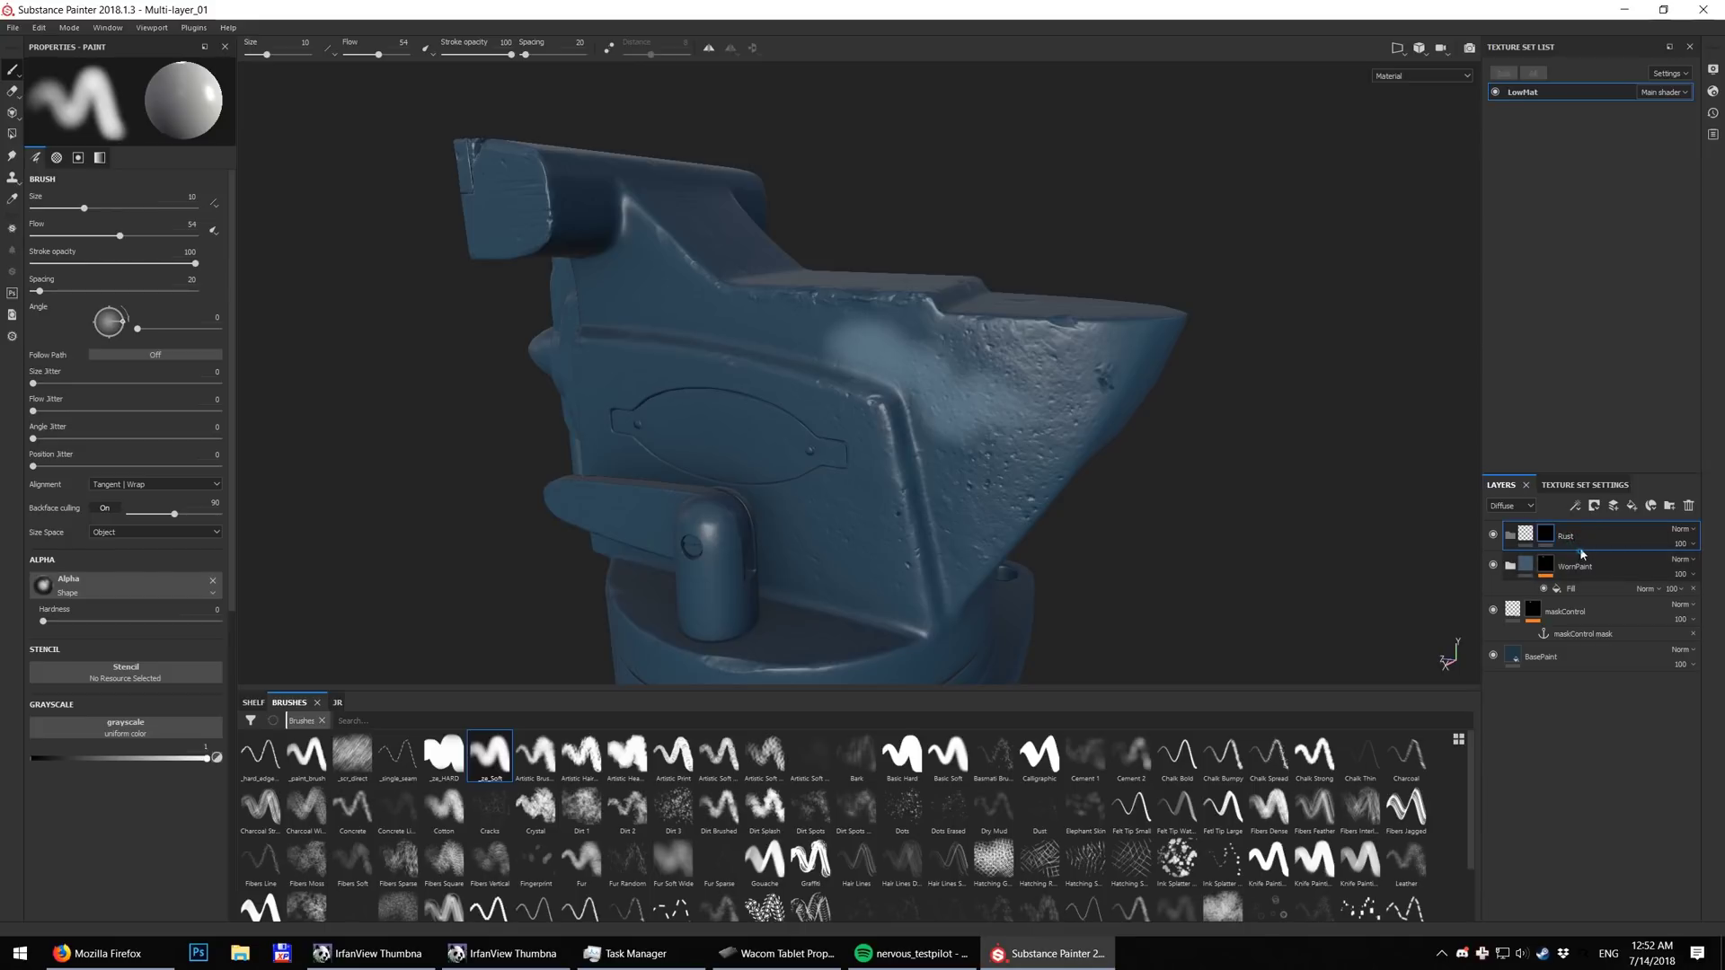
pyautogui.click(1547, 534)
pyautogui.click(1575, 507)
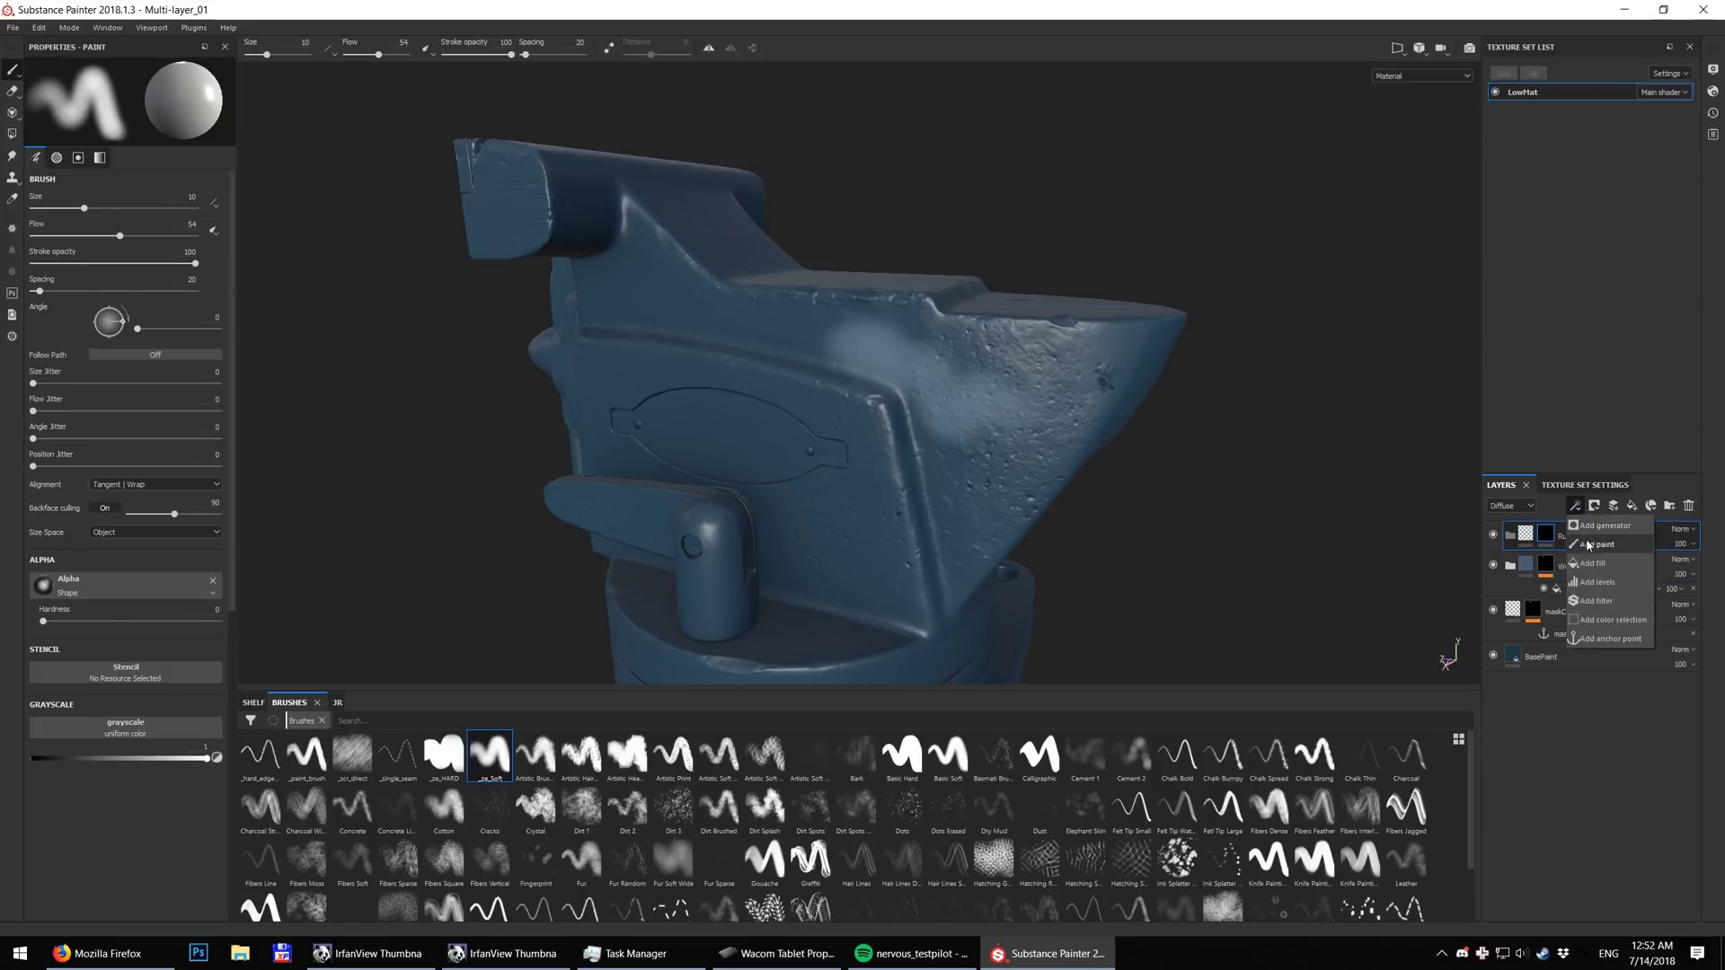
pyautogui.click(1608, 553)
pyautogui.click(179, 287)
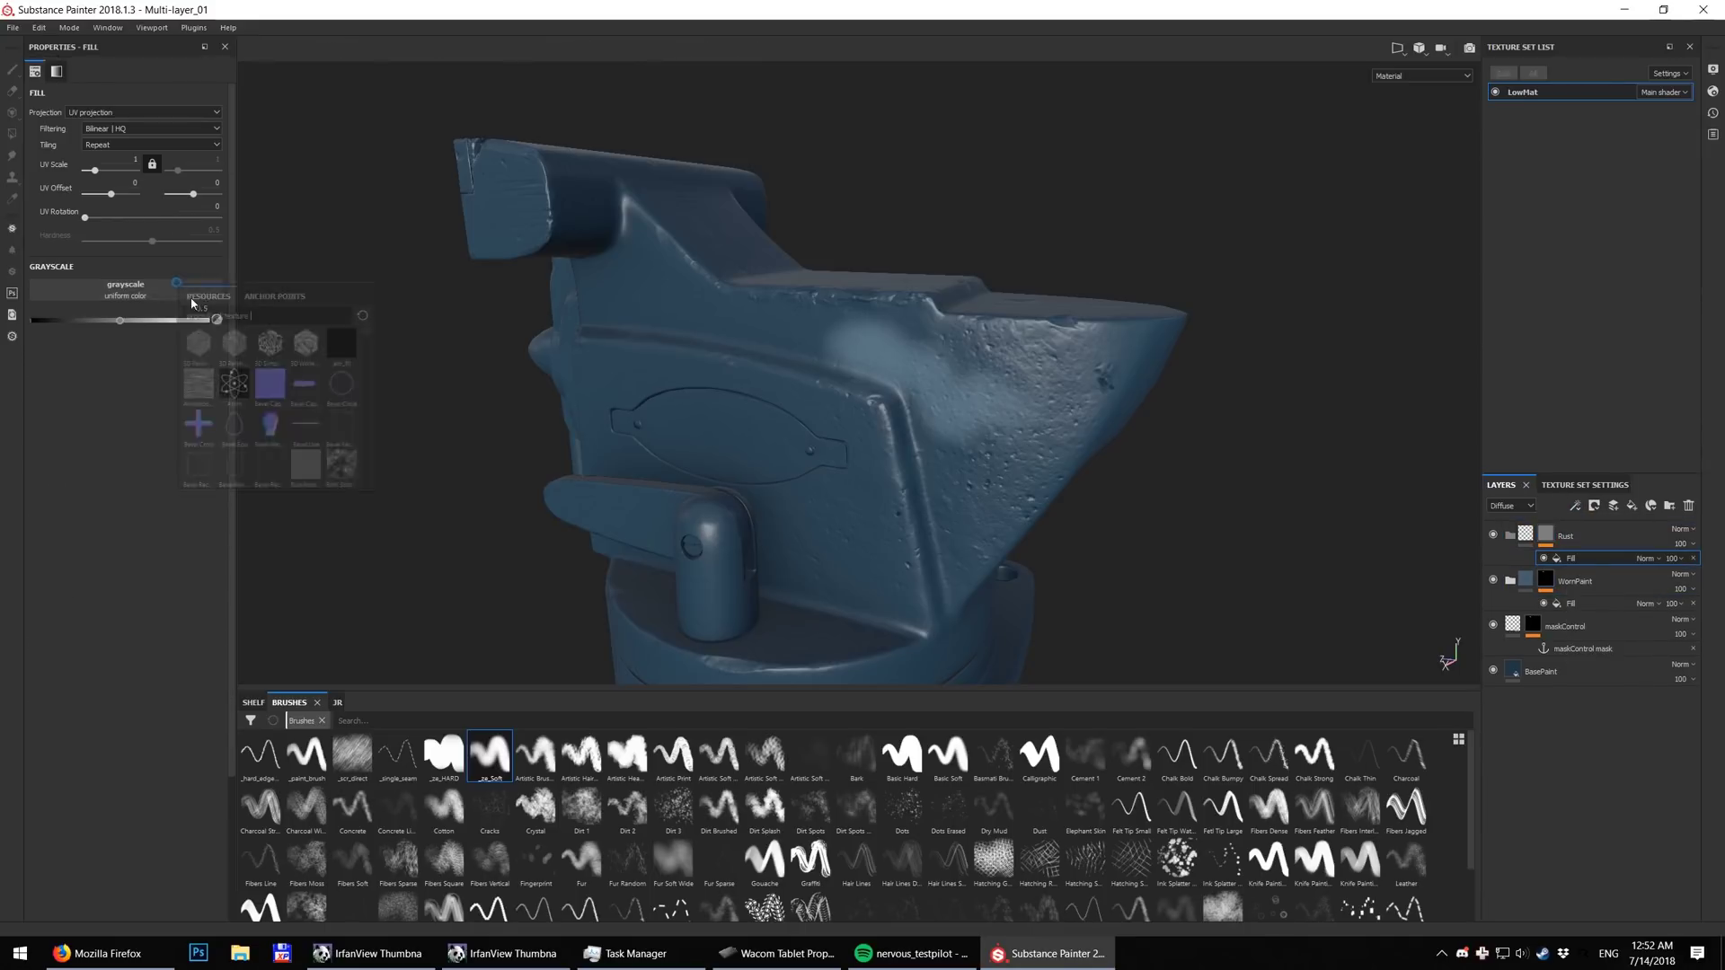
pyautogui.click(275, 295)
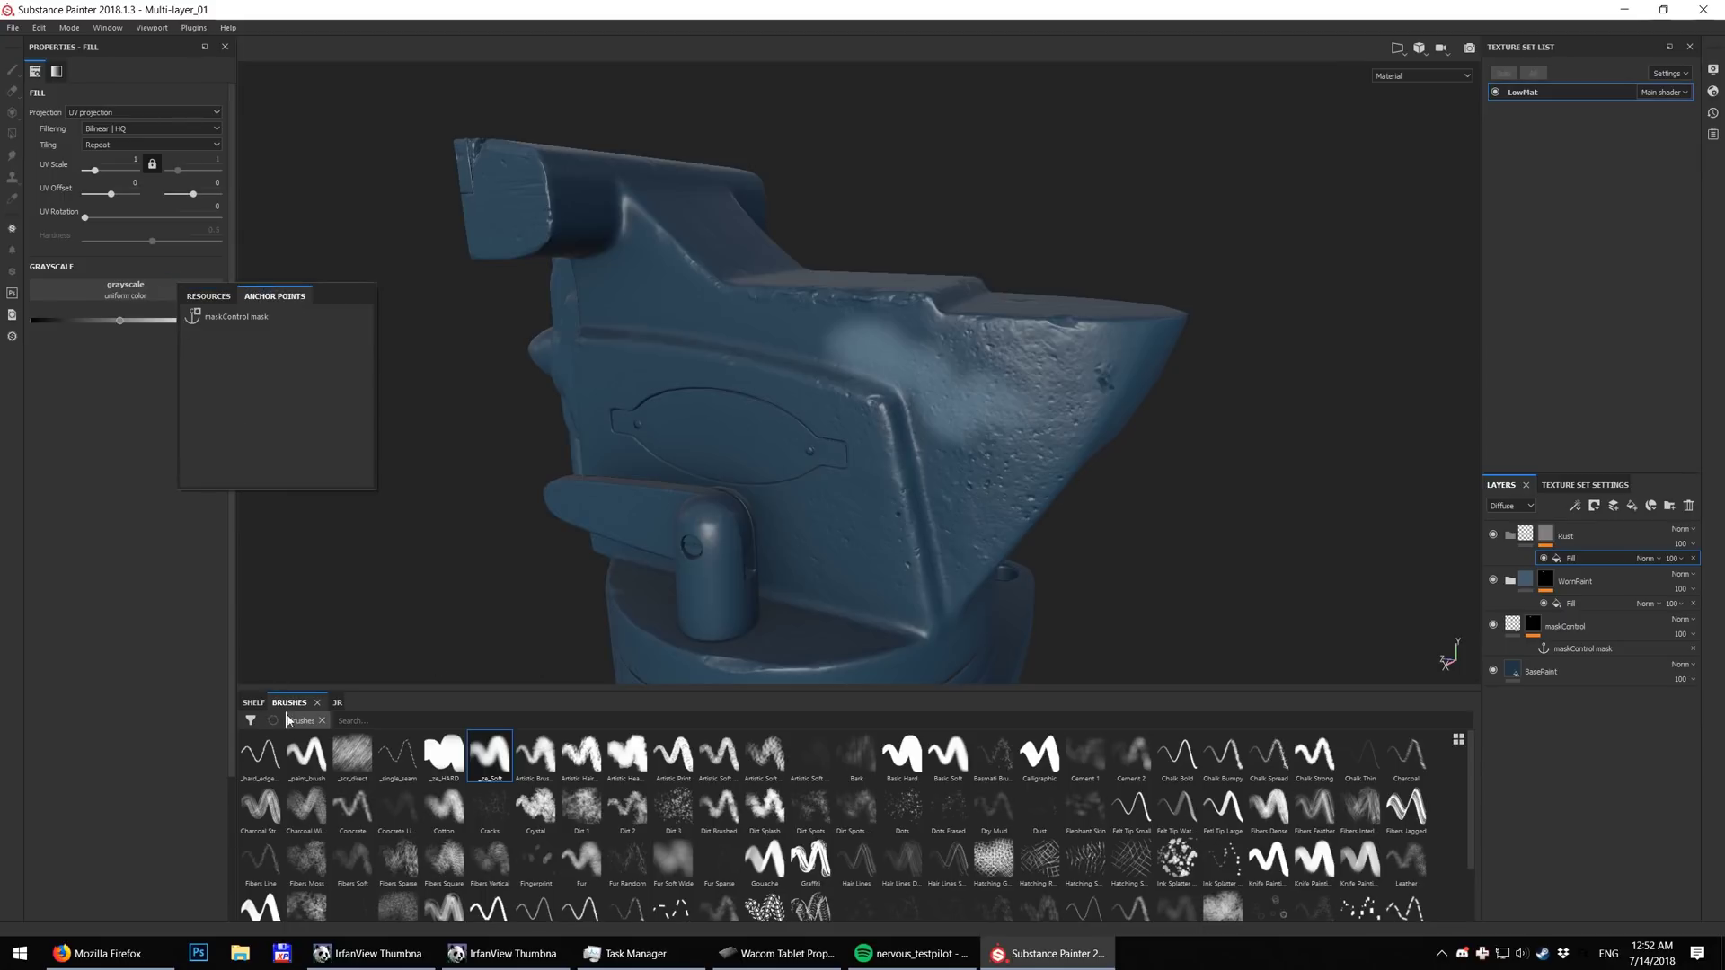
pyautogui.click(330, 320)
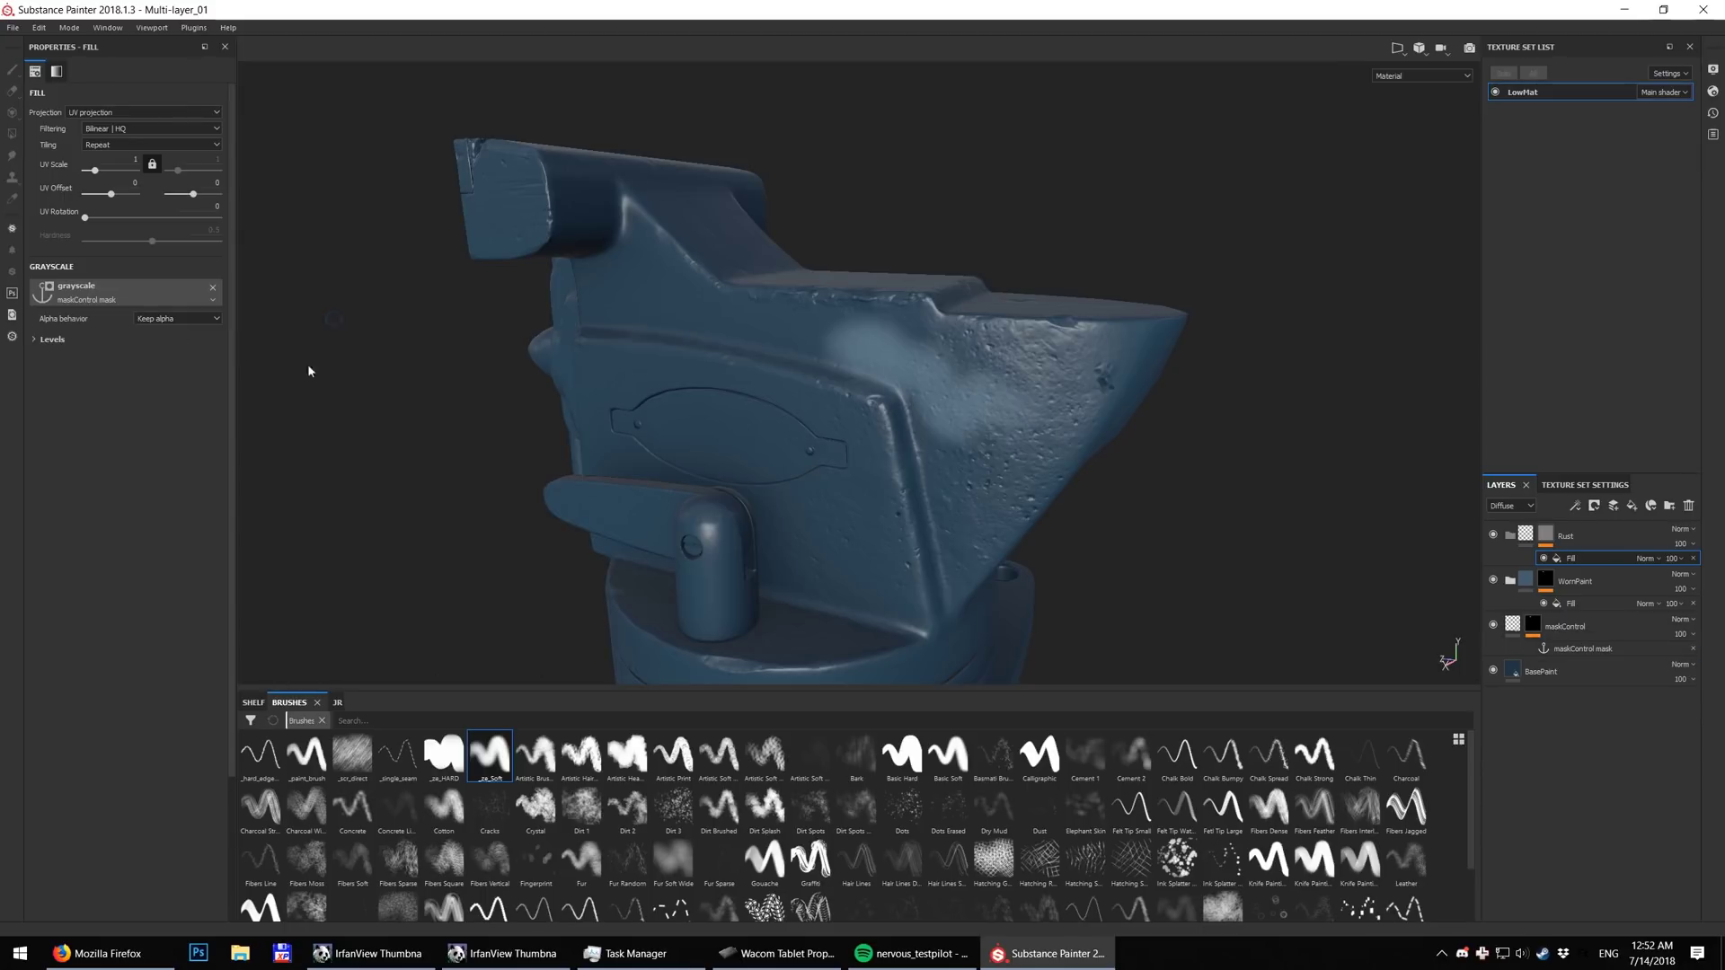
# Find the Rust Fine material in the shelf and place it as a layer inside the Rust folder
pyautogui.click(253, 702)
pyautogui.write('rust f')
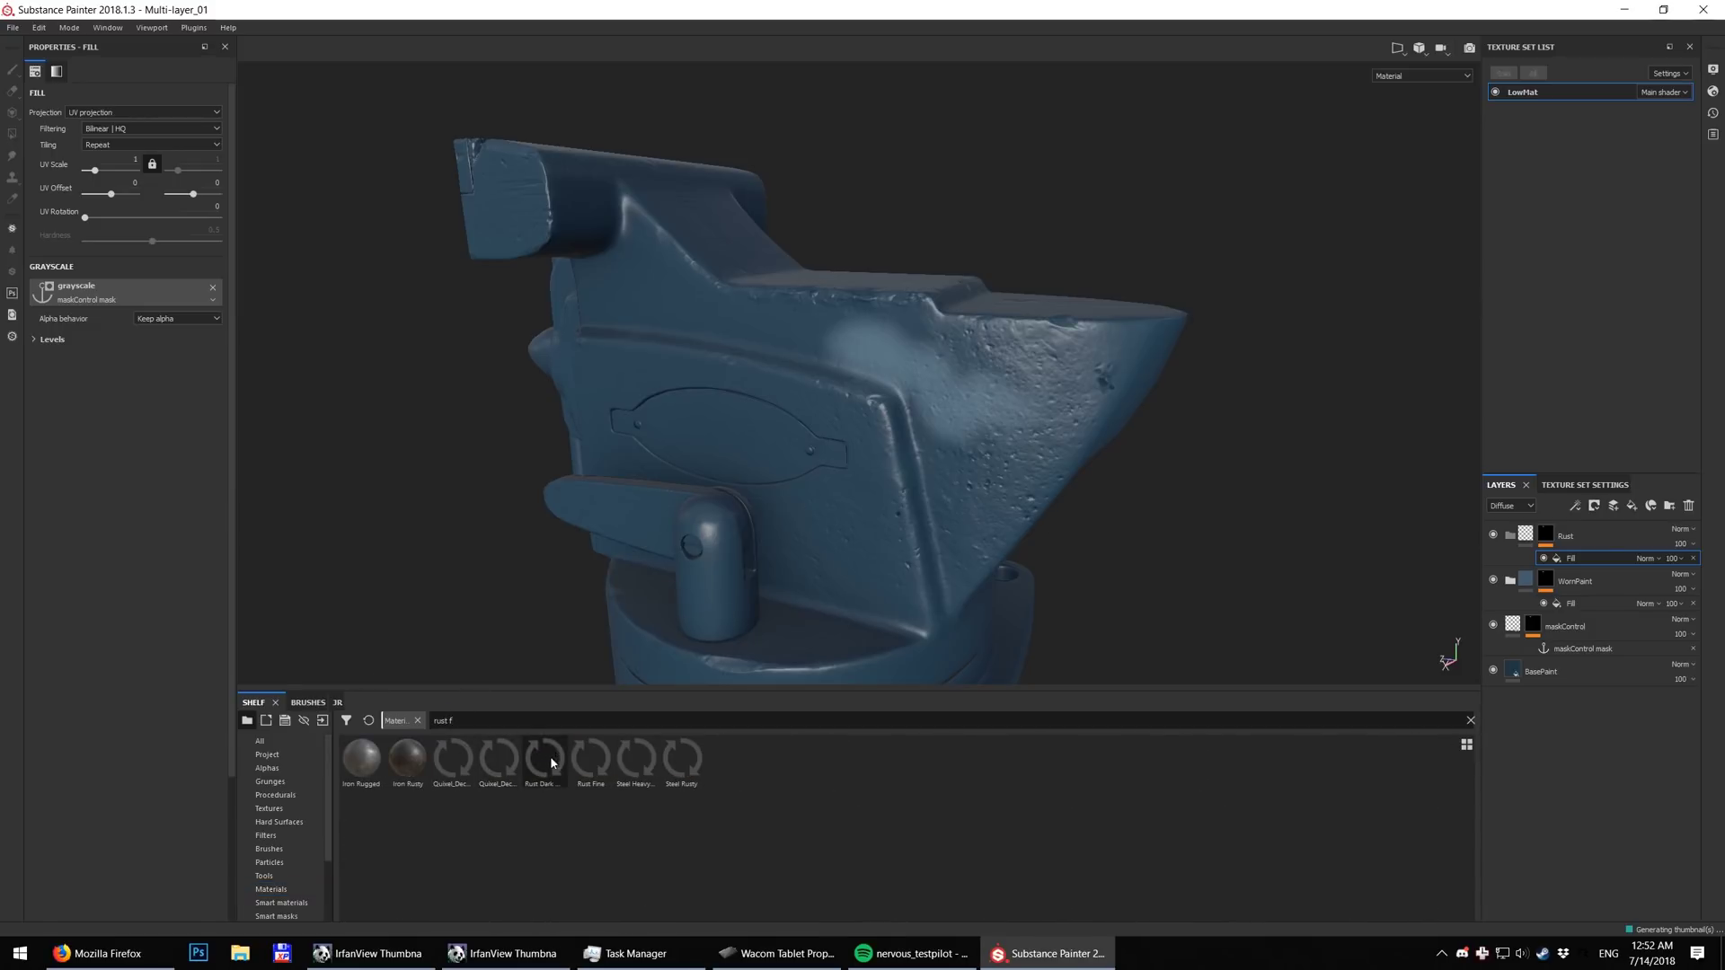
pyautogui.moveTo(590, 759); pyautogui.dragTo(1575, 536)
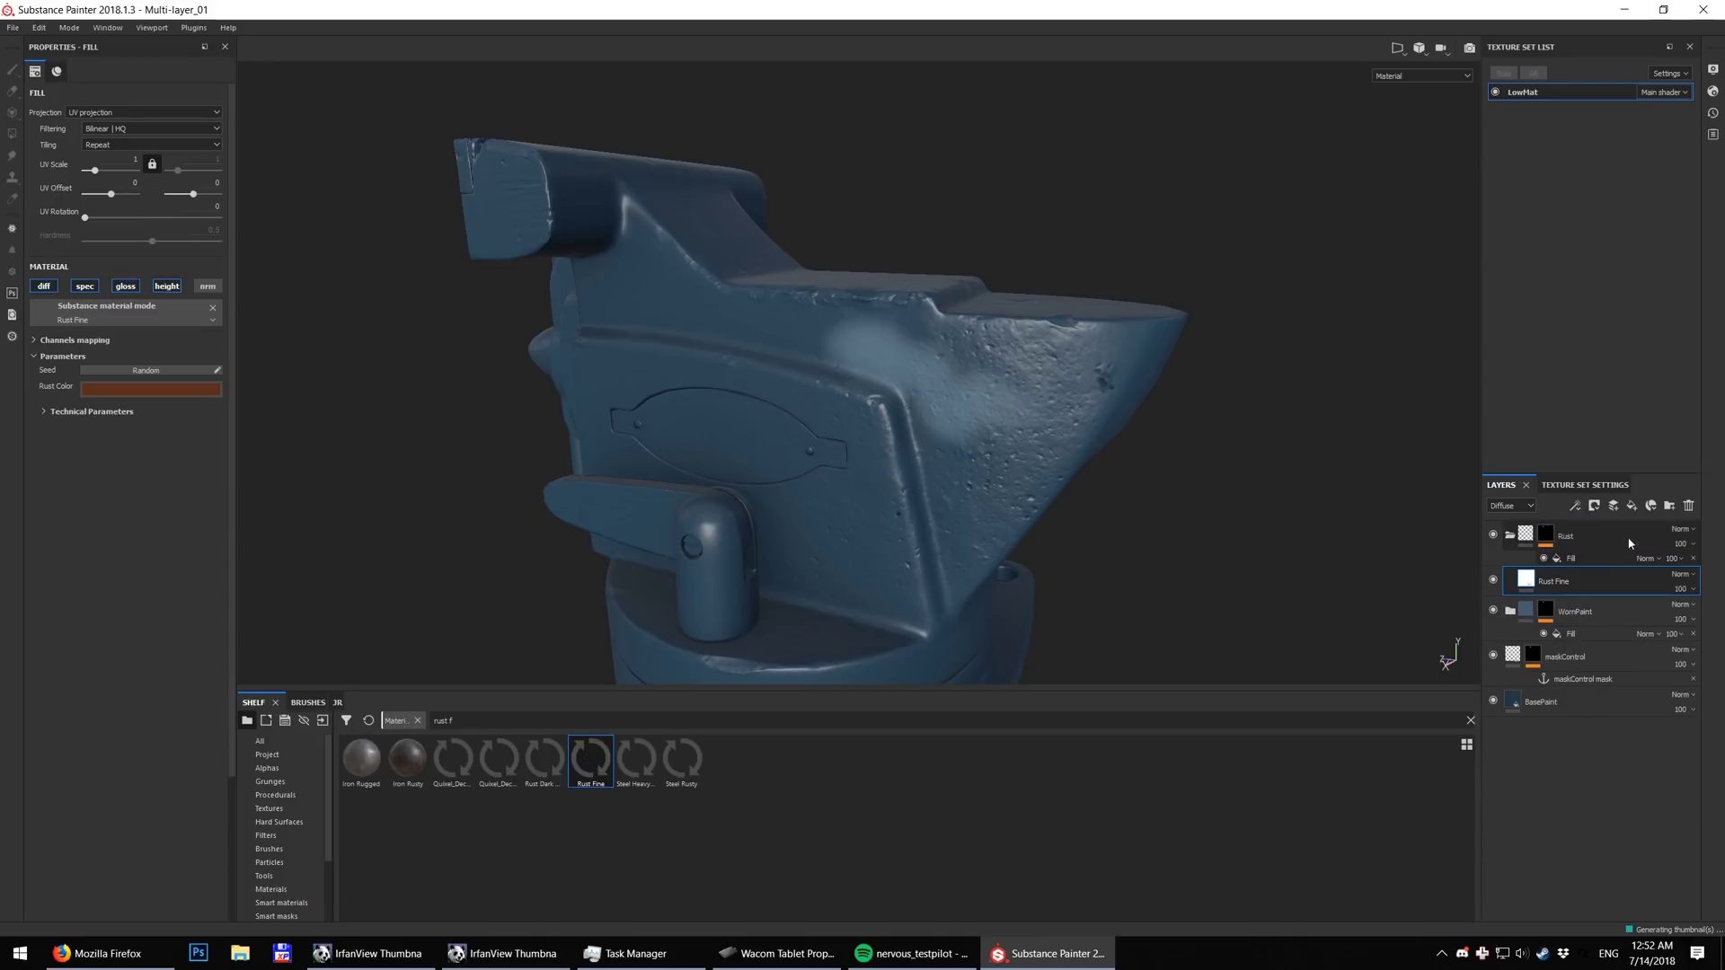
pyautogui.keyDown('alt'); pyautogui.moveTo(1264, 508); pyautogui.dragTo(1376, 498); pyautogui.keyUp('alt')
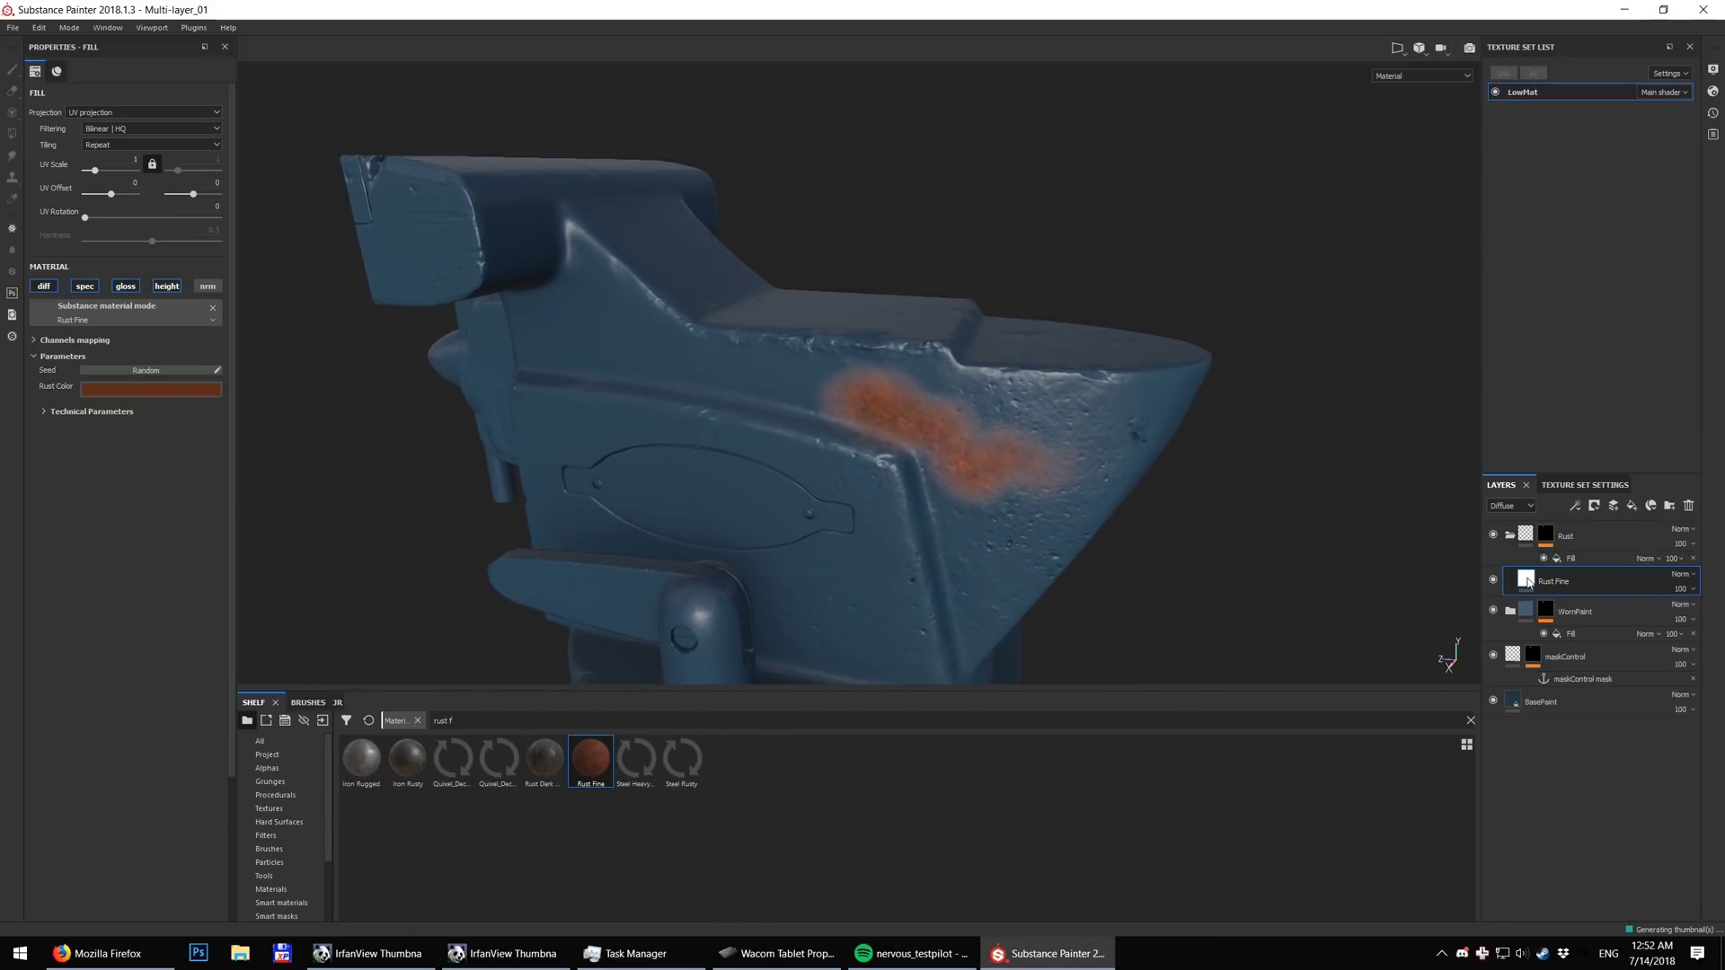
# Set the UV scale of the Rust Fine layer to 2
pyautogui.click(217, 389)
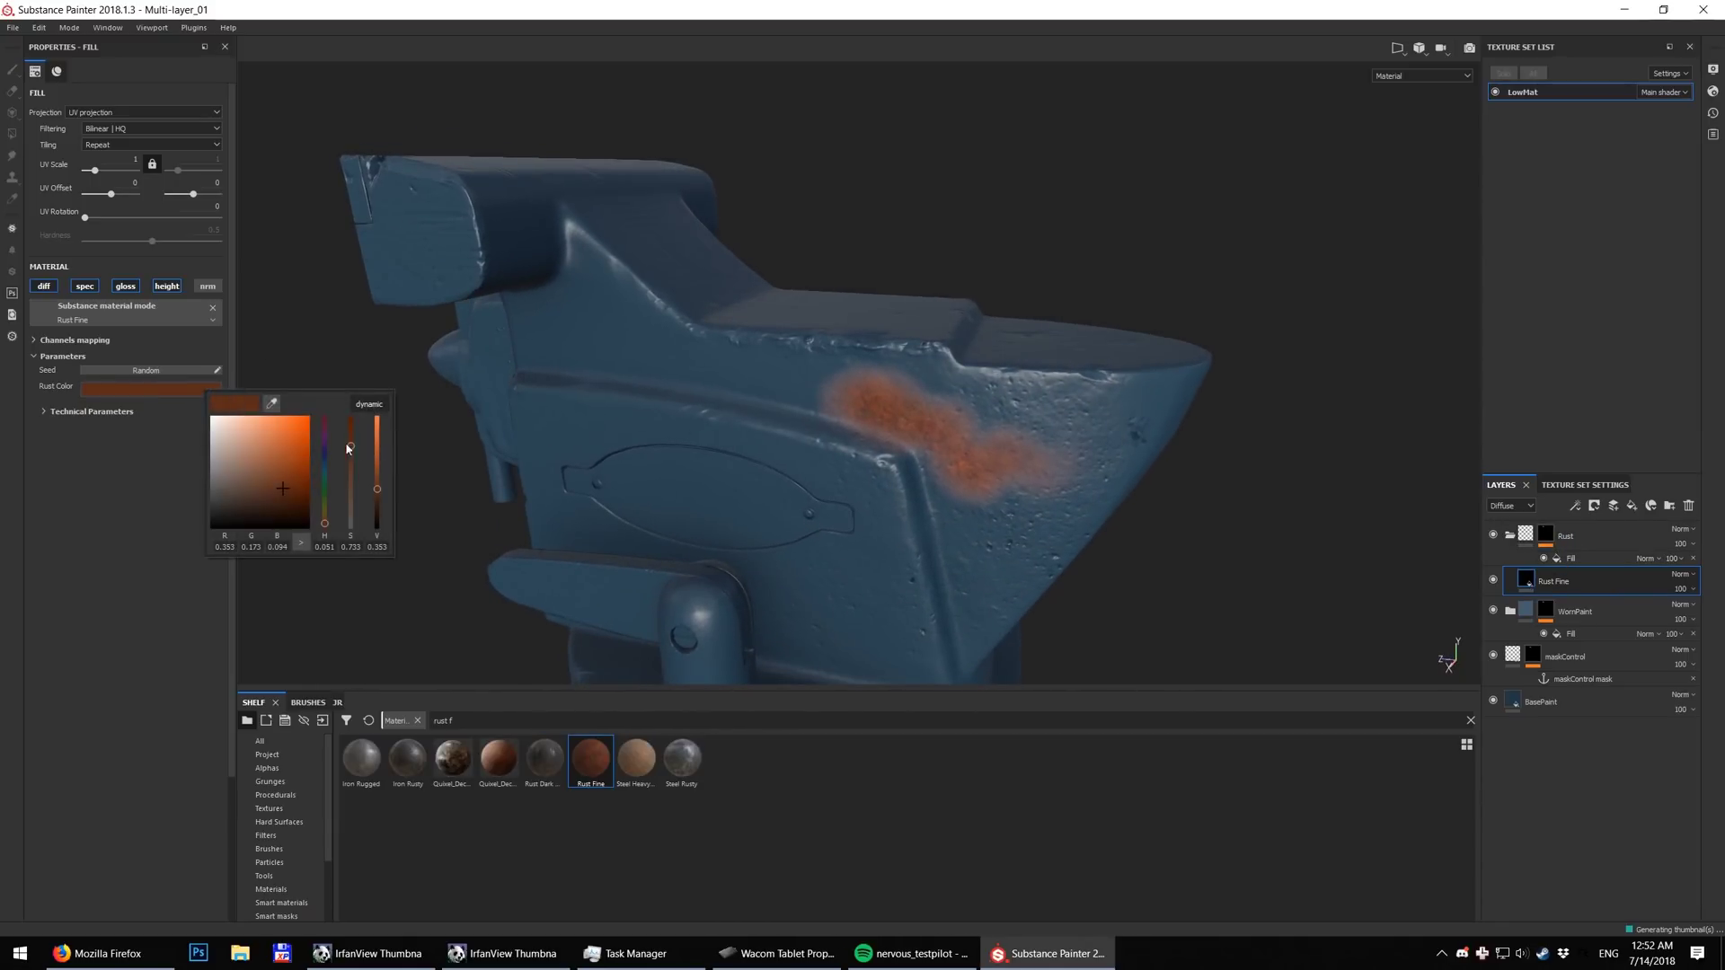
pyautogui.click(135, 163)
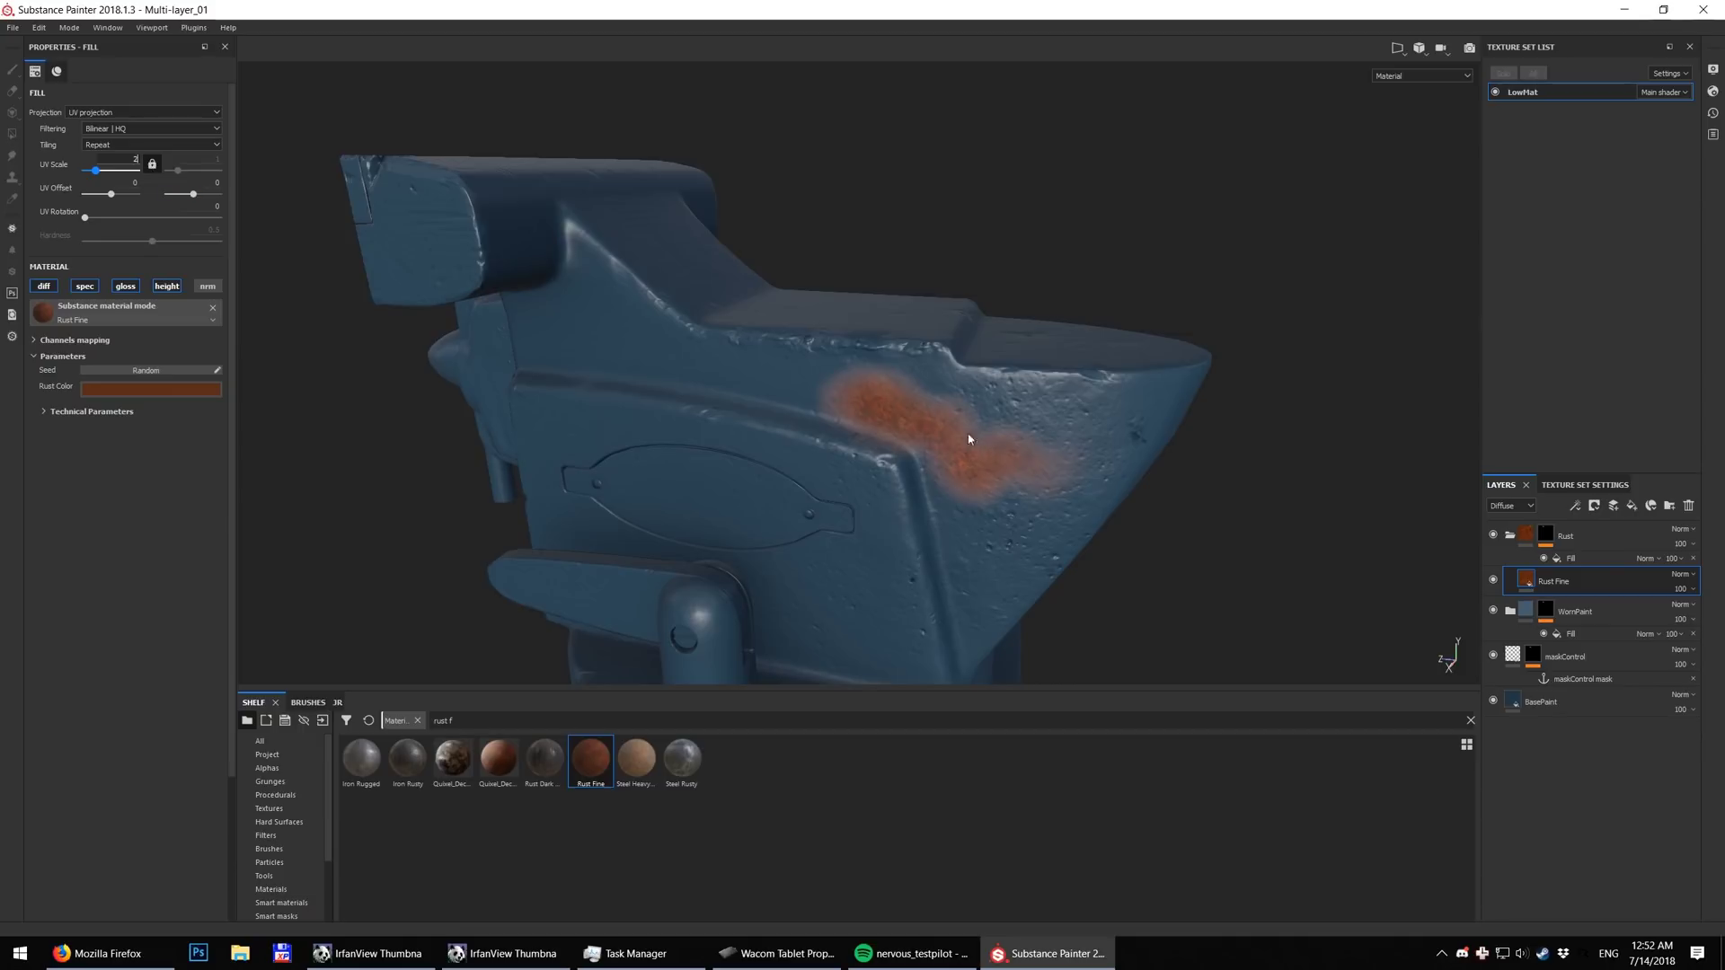
pyautogui.moveTo(1060, 466)
pyautogui.keyDown('alt'); pyautogui.mouseDown()
pyautogui.moveTo(1081, 474)
pyautogui.moveTo(1139, 437)
pyautogui.moveTo(1092, 478)
pyautogui.mouseUp(); pyautogui.keyUp('alt')
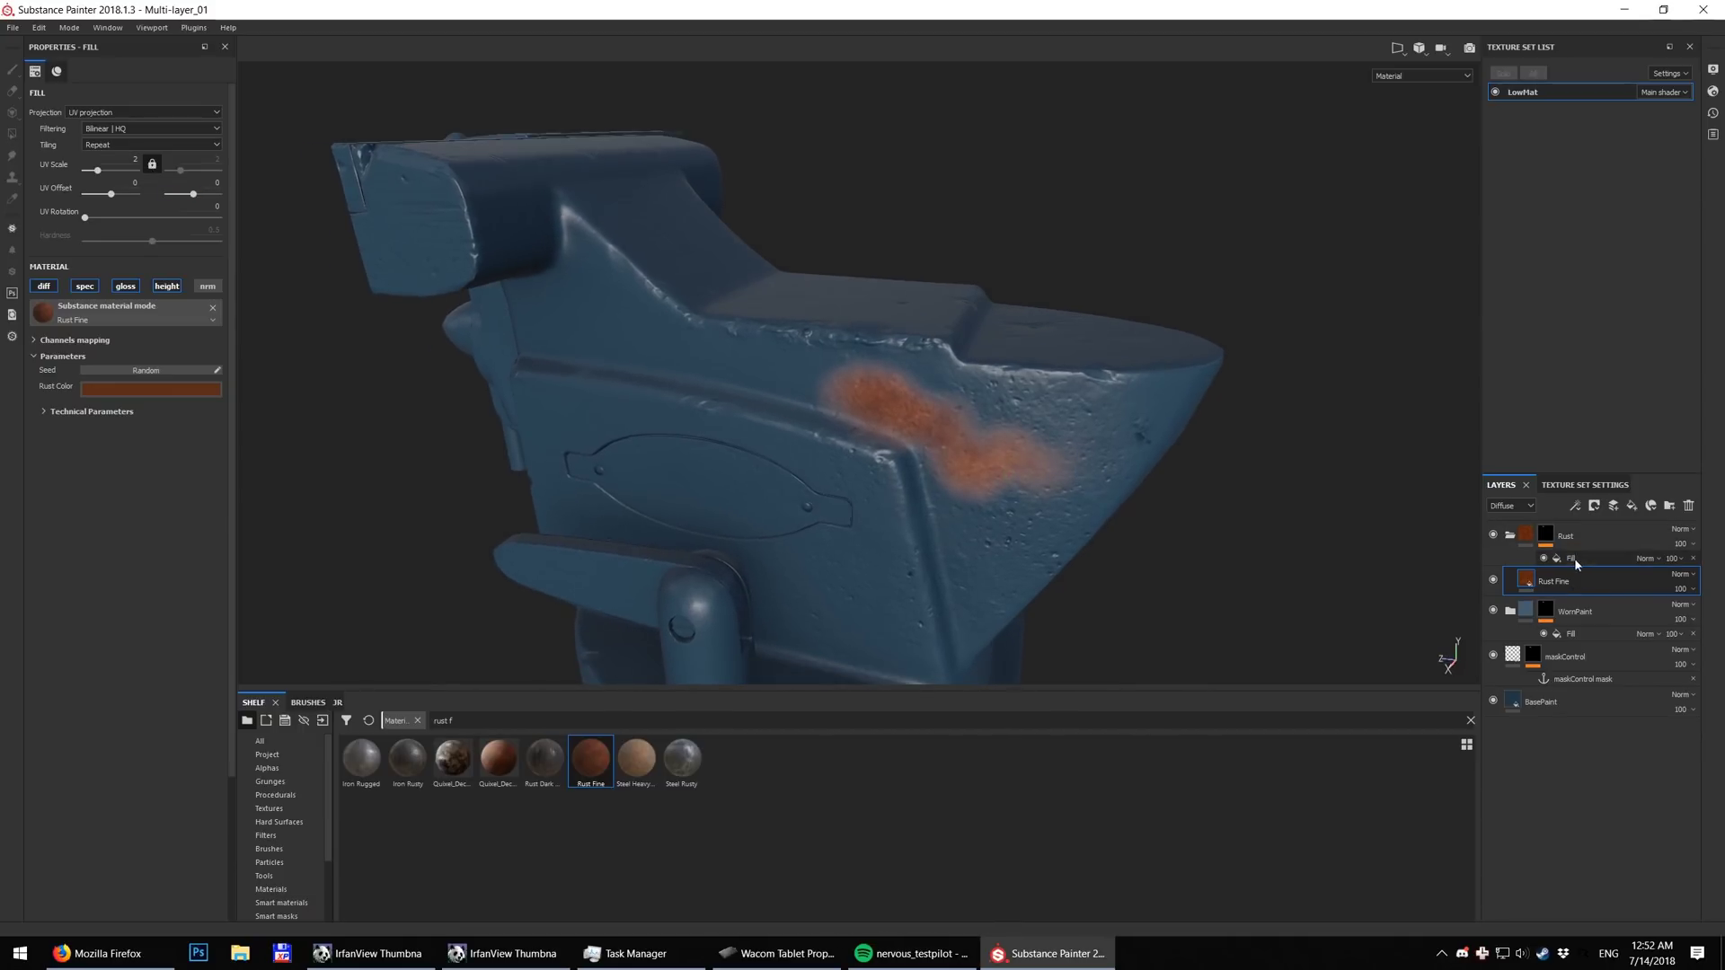
# Add a Levels effect above the fill in the Rust folder's mask and display that mask on the model
pyautogui.click(1573, 558)
pyautogui.click(1576, 507)
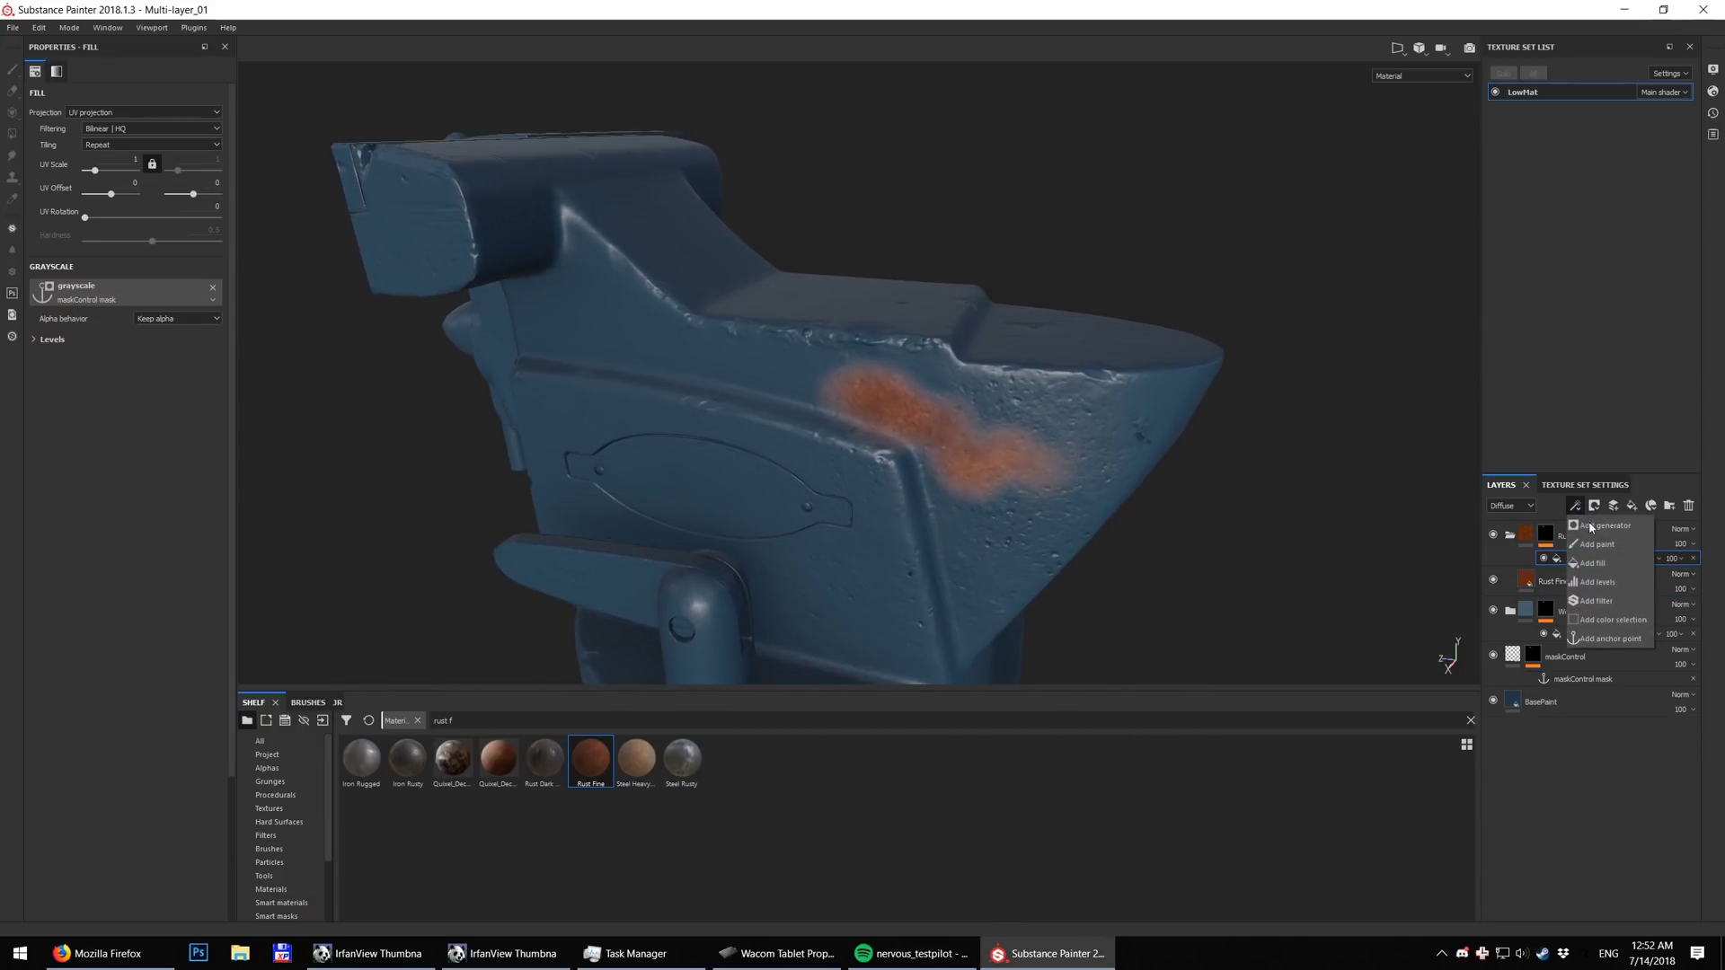
pyautogui.click(1606, 582)
pyautogui.keyDown('alt'); pyautogui.click(1550, 533); pyautogui.keyUp('alt')
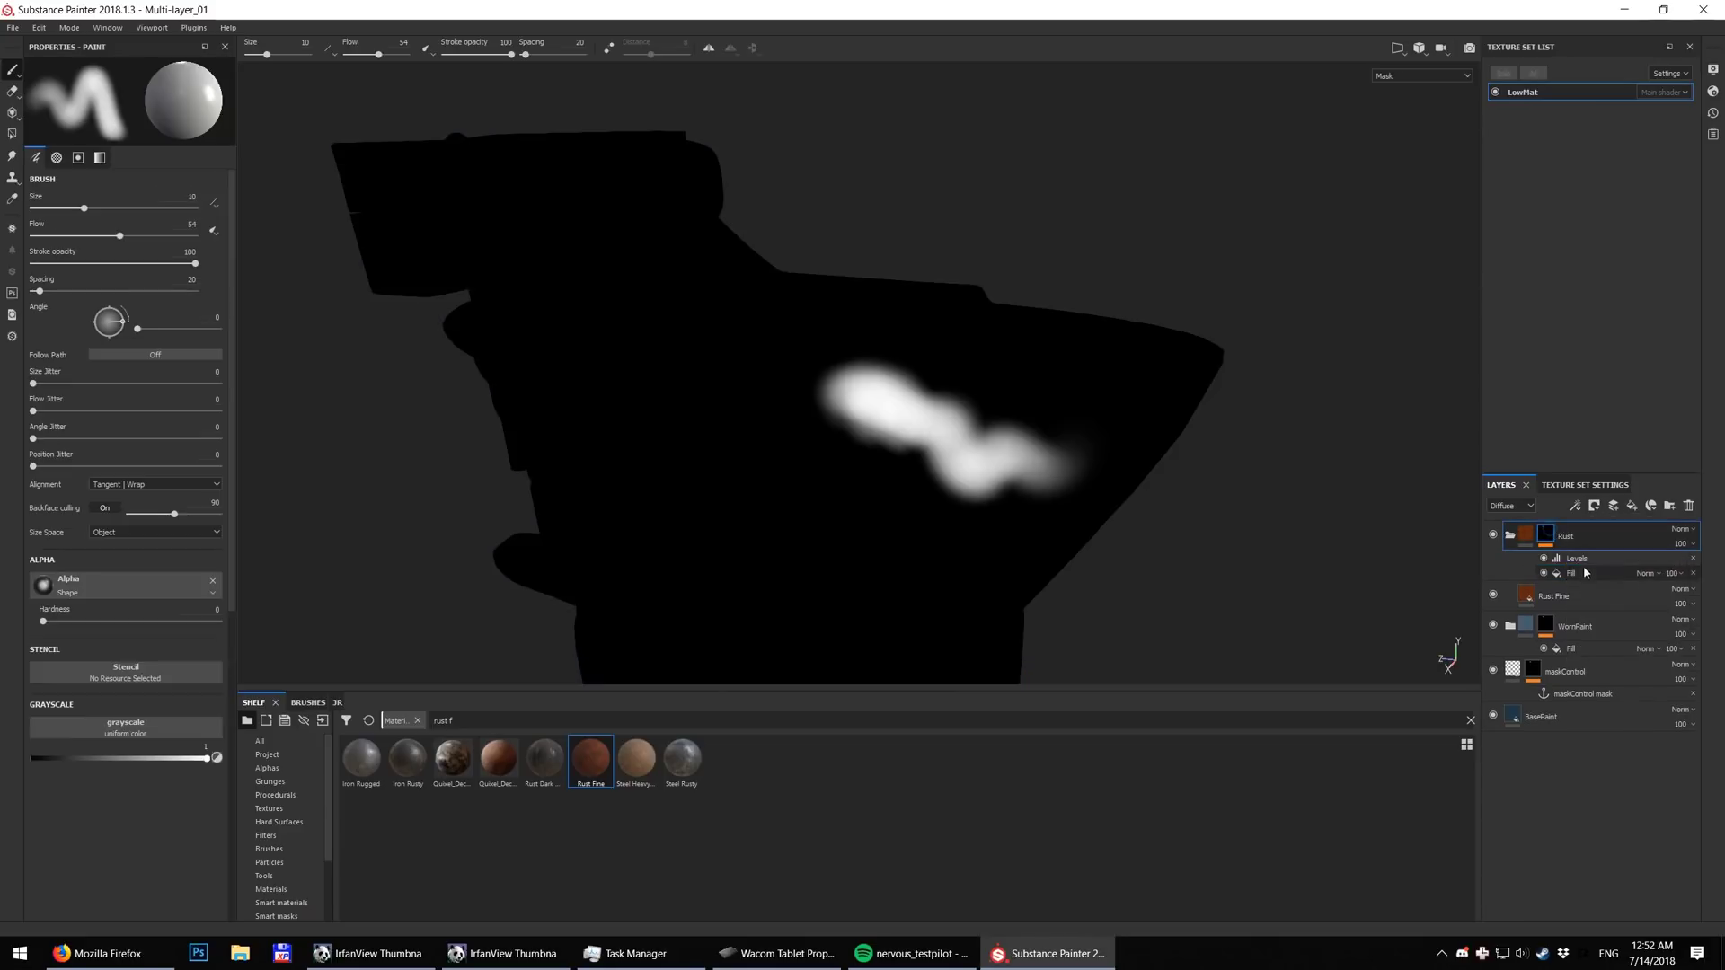
# Tighten the Rust mask with Levels, using a black point of about 0.552 and midtones of about 0.985, and return to the material view
pyautogui.click(1577, 558)
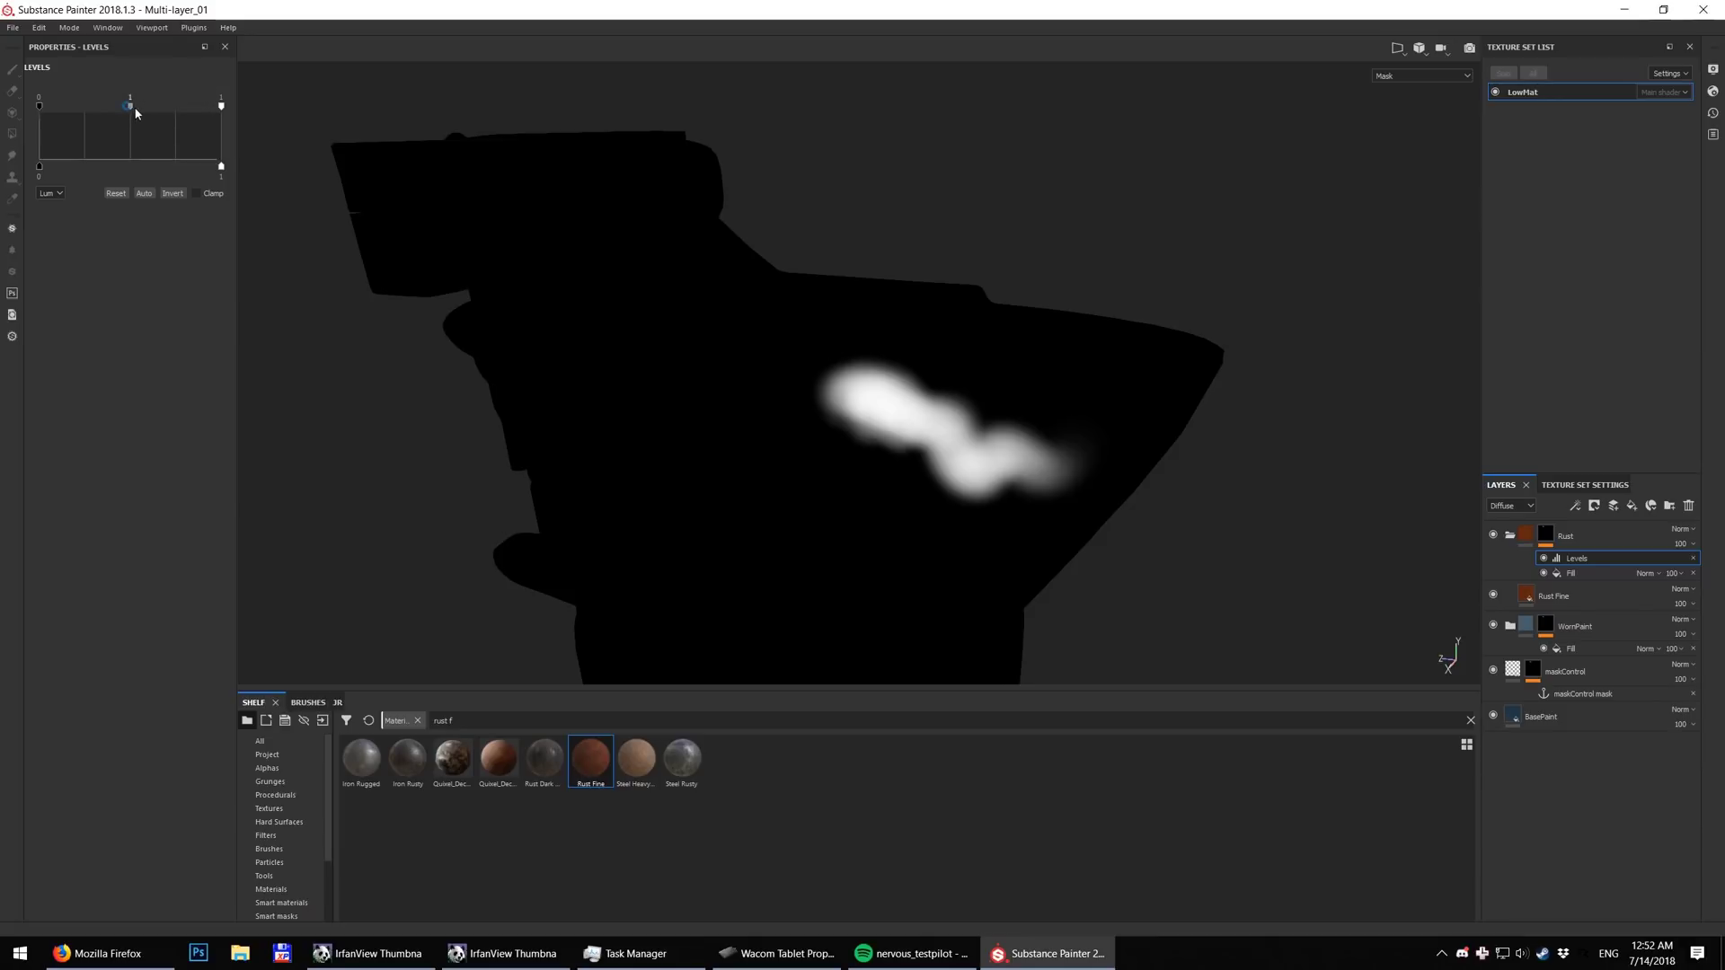
pyautogui.moveTo(132, 111); pyautogui.dragTo(153, 112)
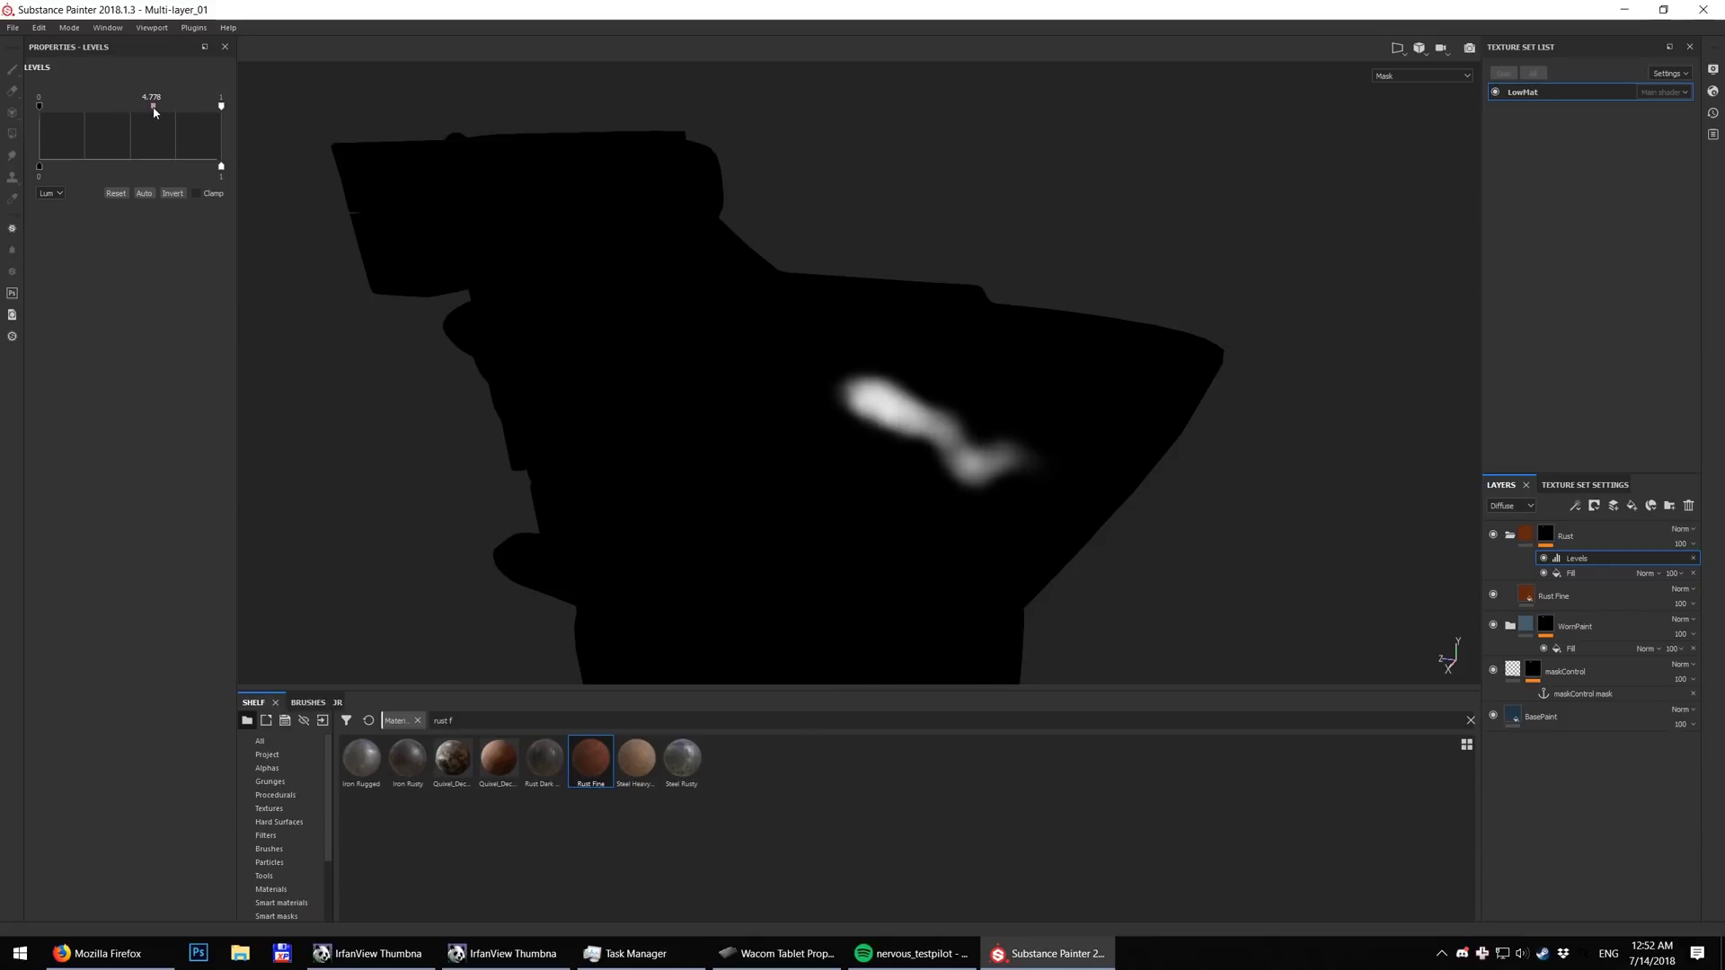
pyautogui.moveTo(157, 112); pyautogui.dragTo(145, 111)
pyautogui.moveTo(40, 108); pyautogui.dragTo(180, 114)
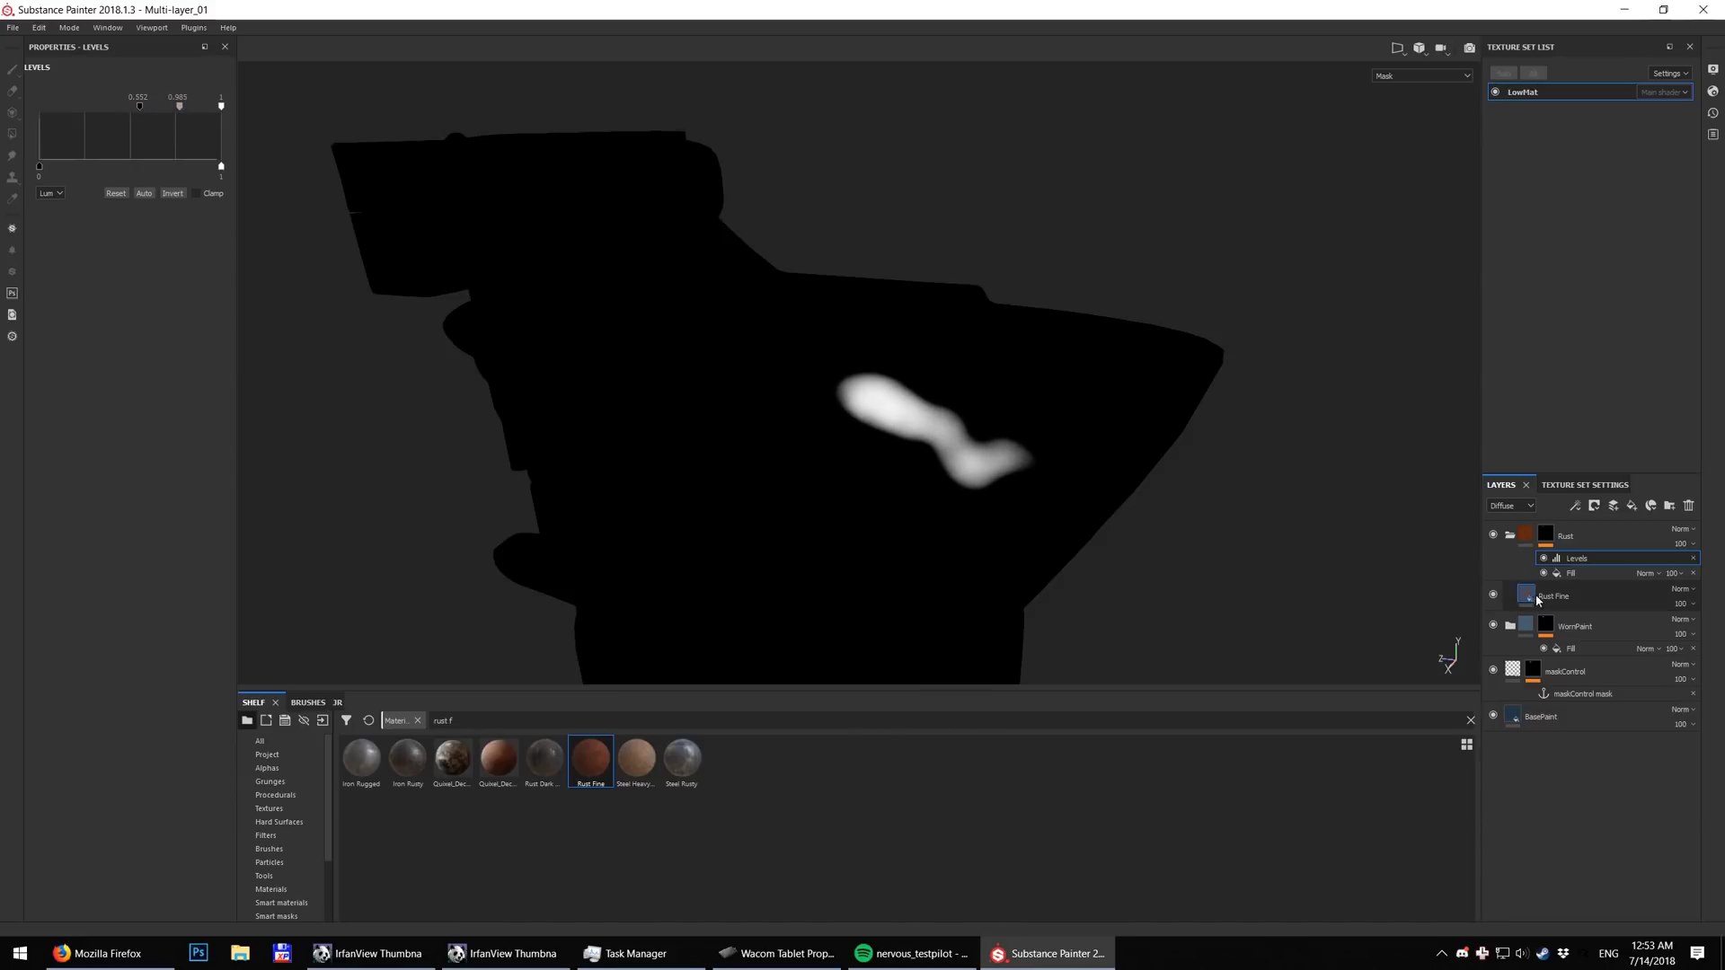
pyautogui.click(1547, 626)
pyautogui.click(1547, 536)
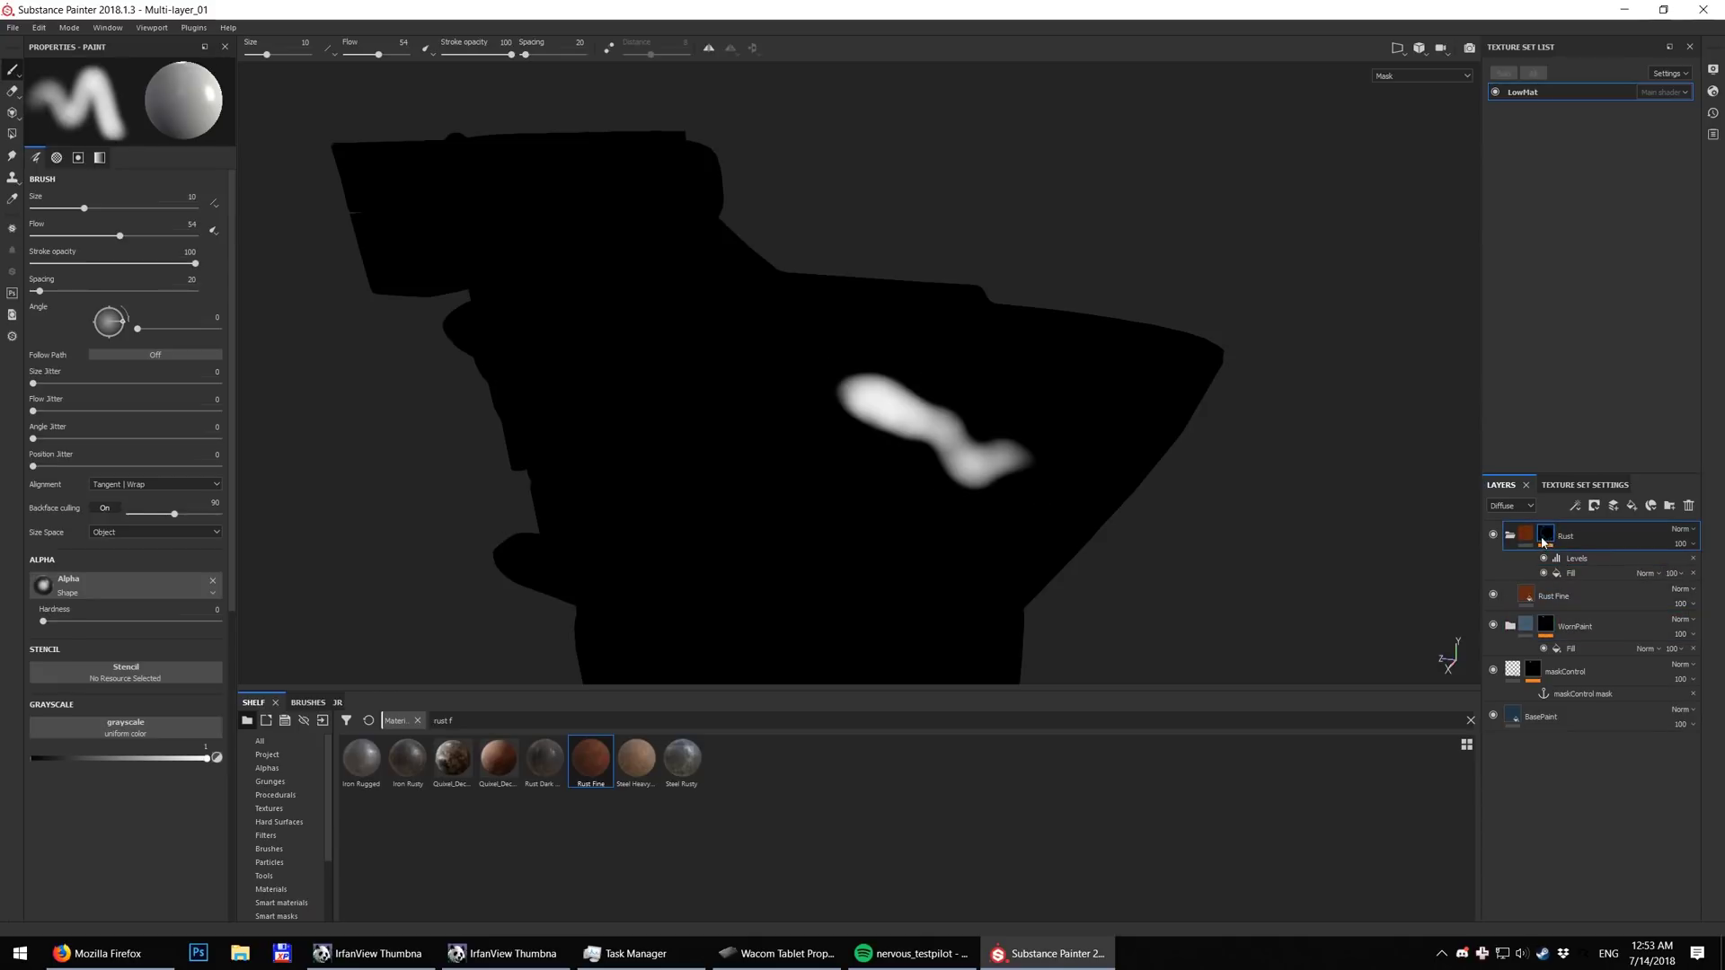
pyautogui.press('m')
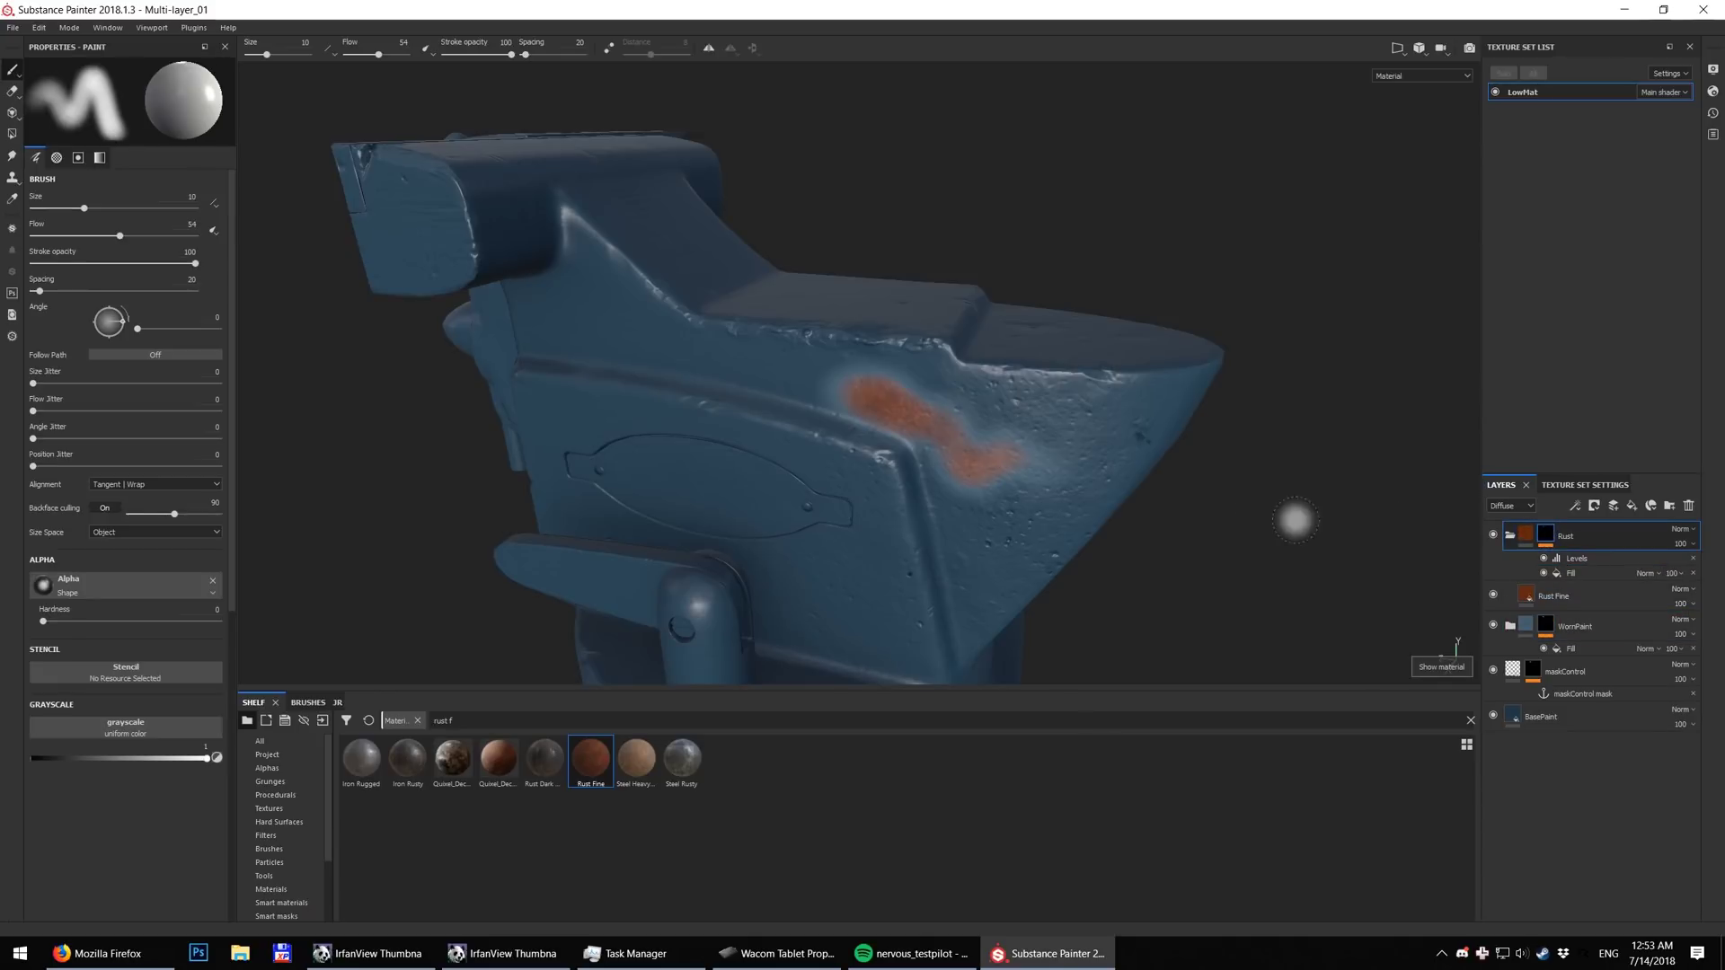
# Create a folder named RawMetal above the Rust folder and give it a black mask
pyautogui.keyDown('alt'); pyautogui.moveTo(1293, 516); pyautogui.dragTo(1244, 501, button='right'); pyautogui.keyUp('alt')
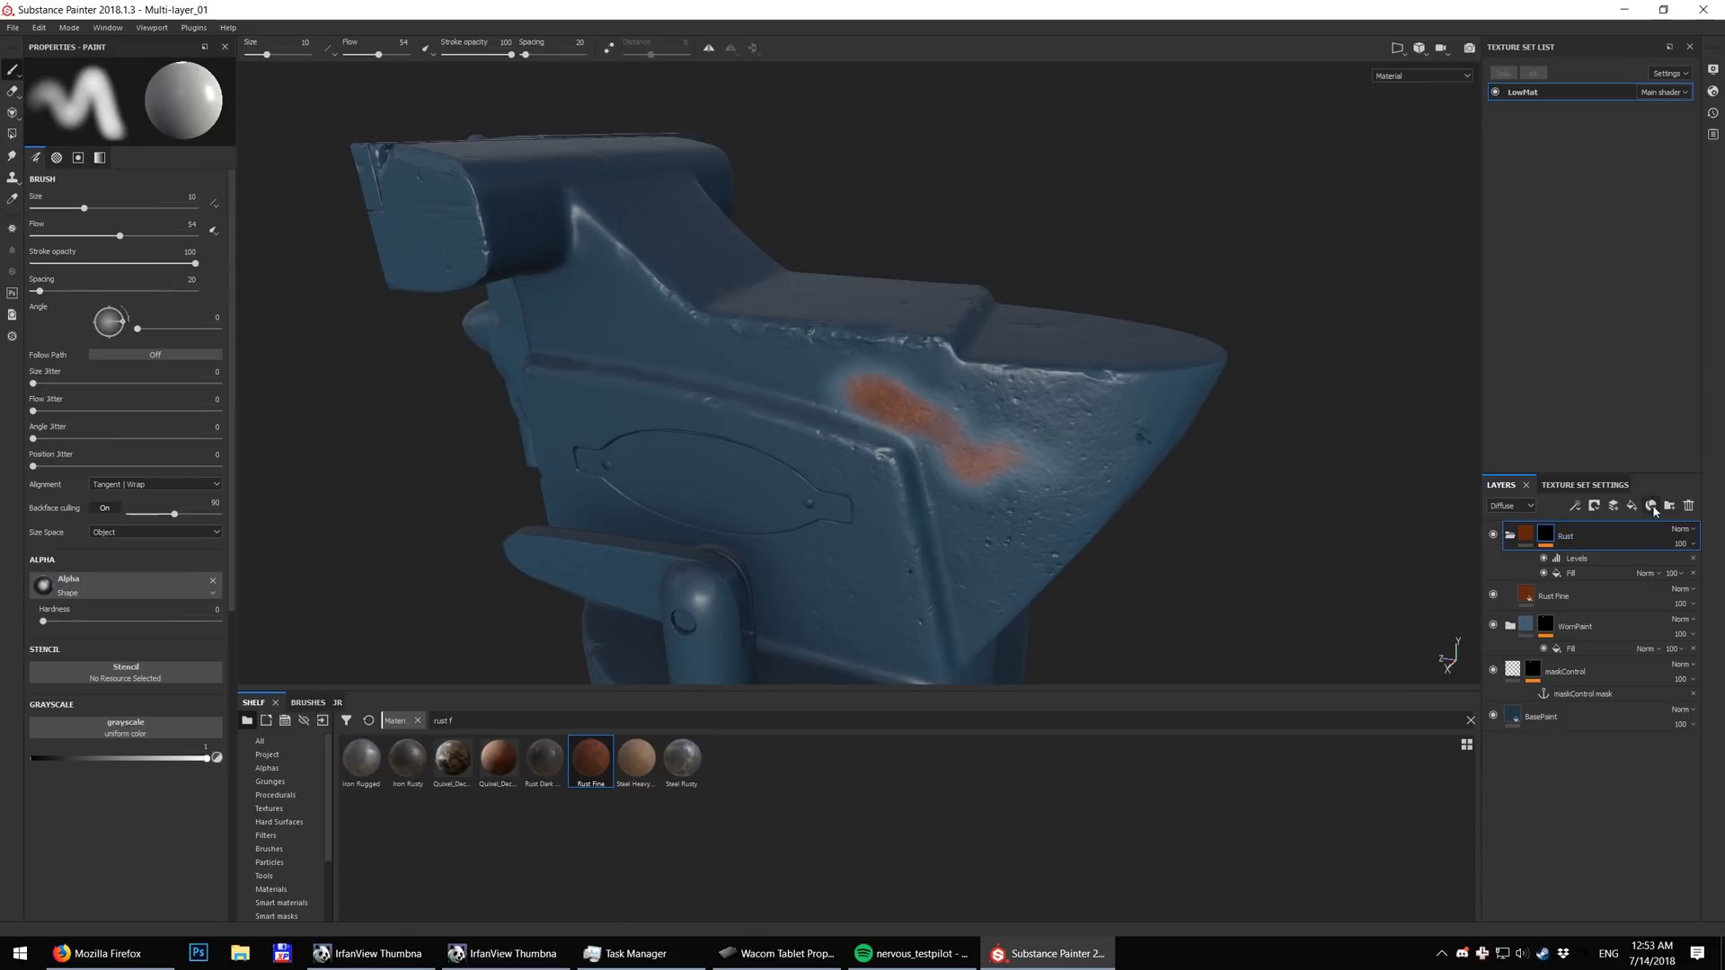
pyautogui.click(1670, 506)
pyautogui.doubleClick(1552, 537)
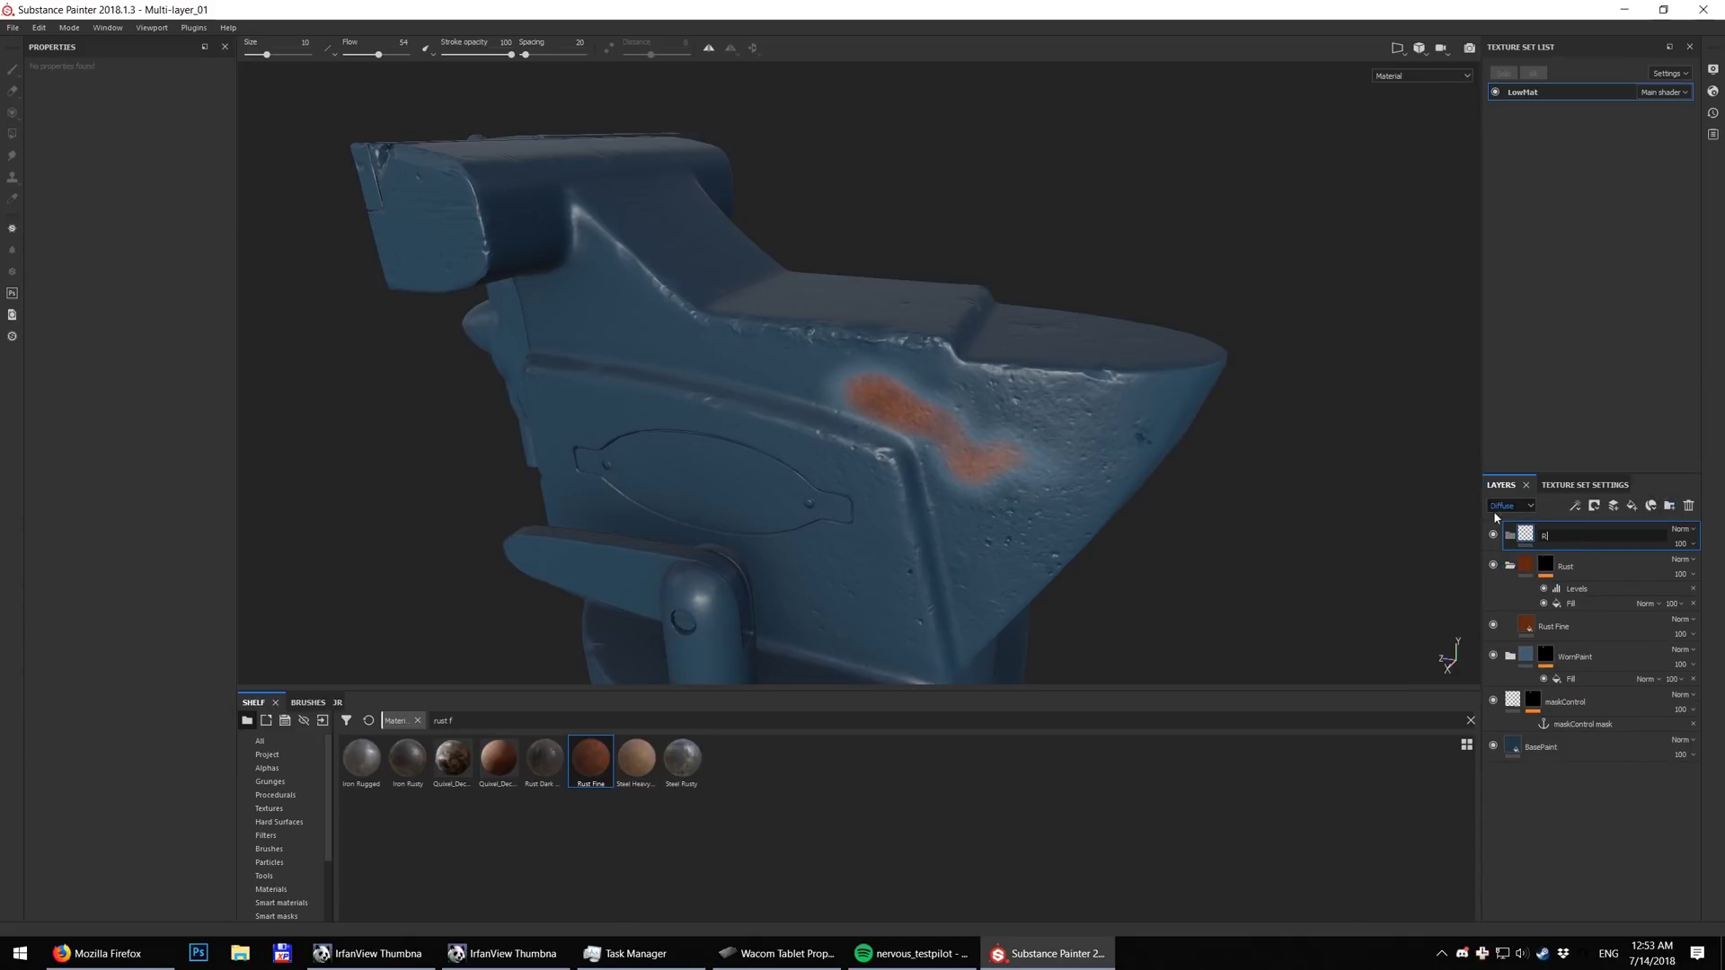
pyautogui.write('RawMetal')
pyautogui.press('Return')
pyautogui.click(1548, 566)
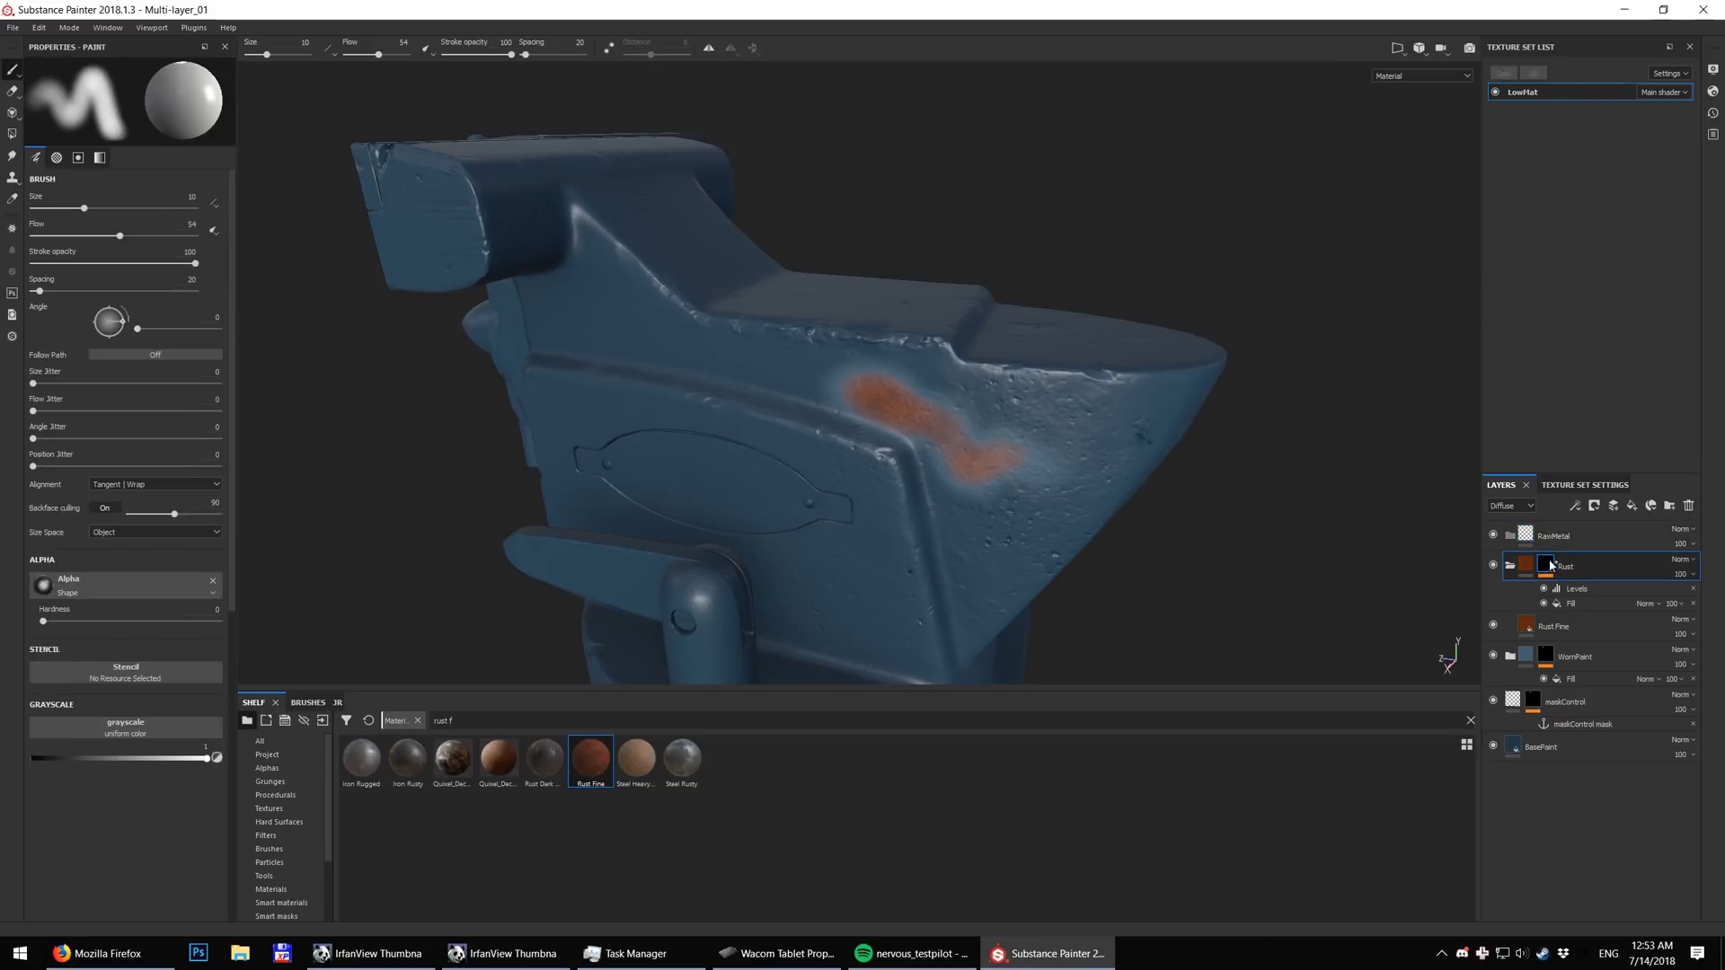
pyautogui.click(1552, 538)
pyautogui.rightClick(1572, 521)
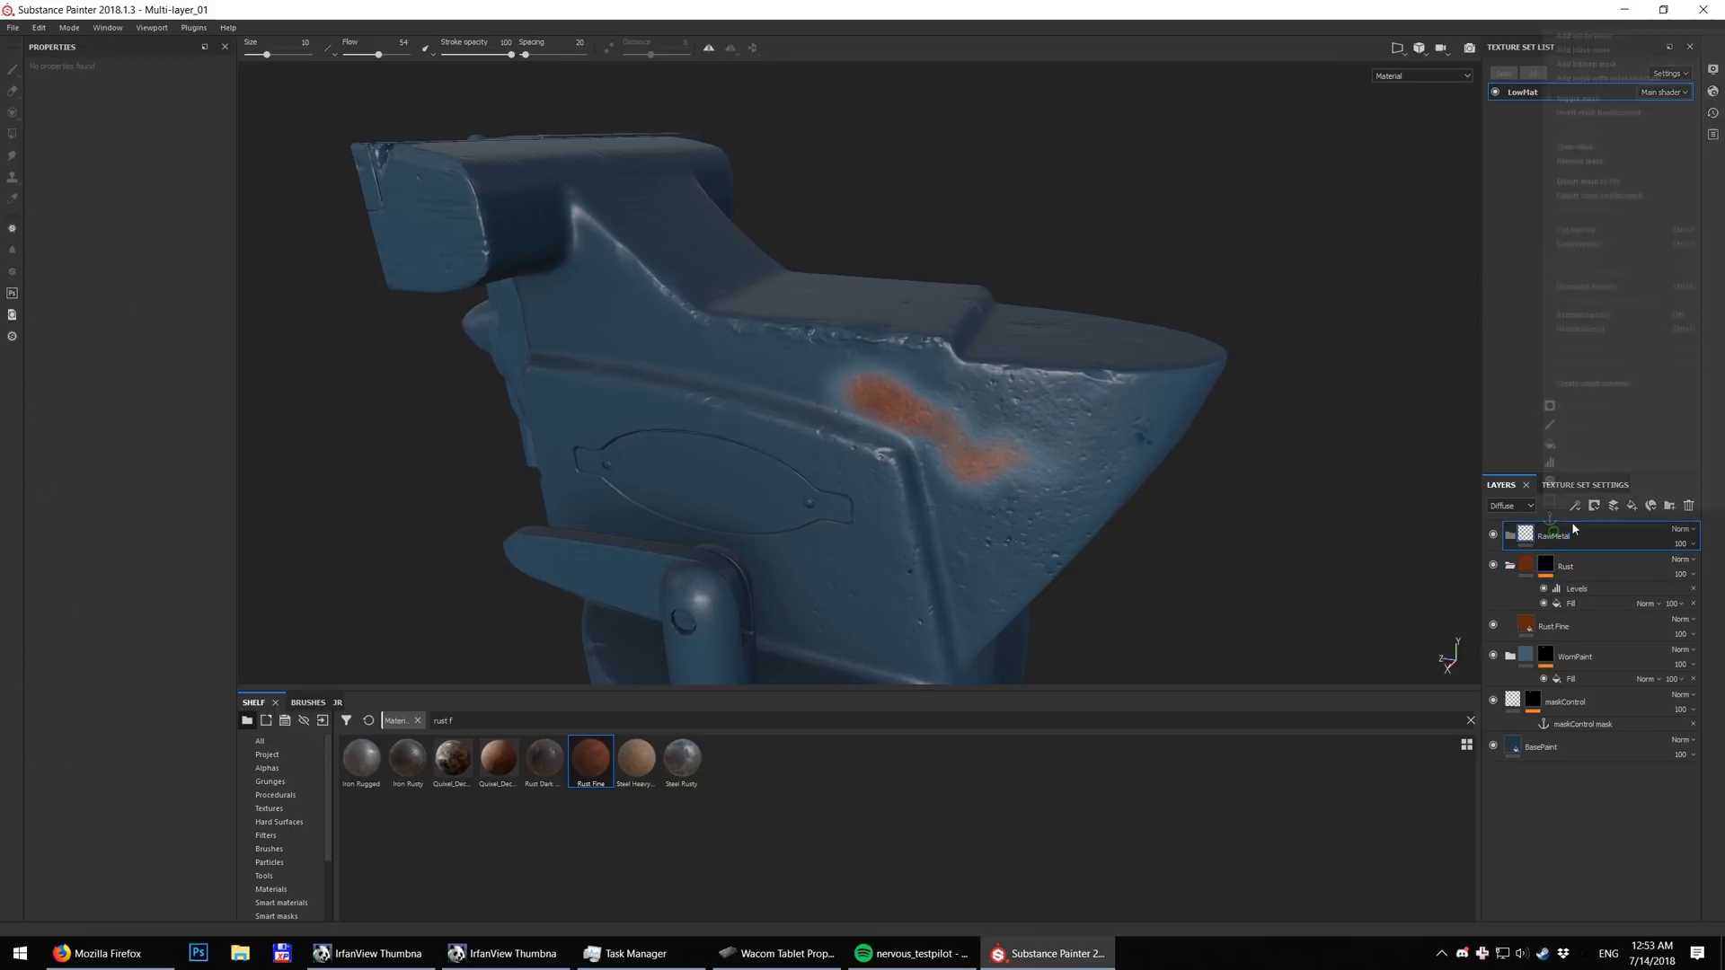
pyautogui.click(1649, 56)
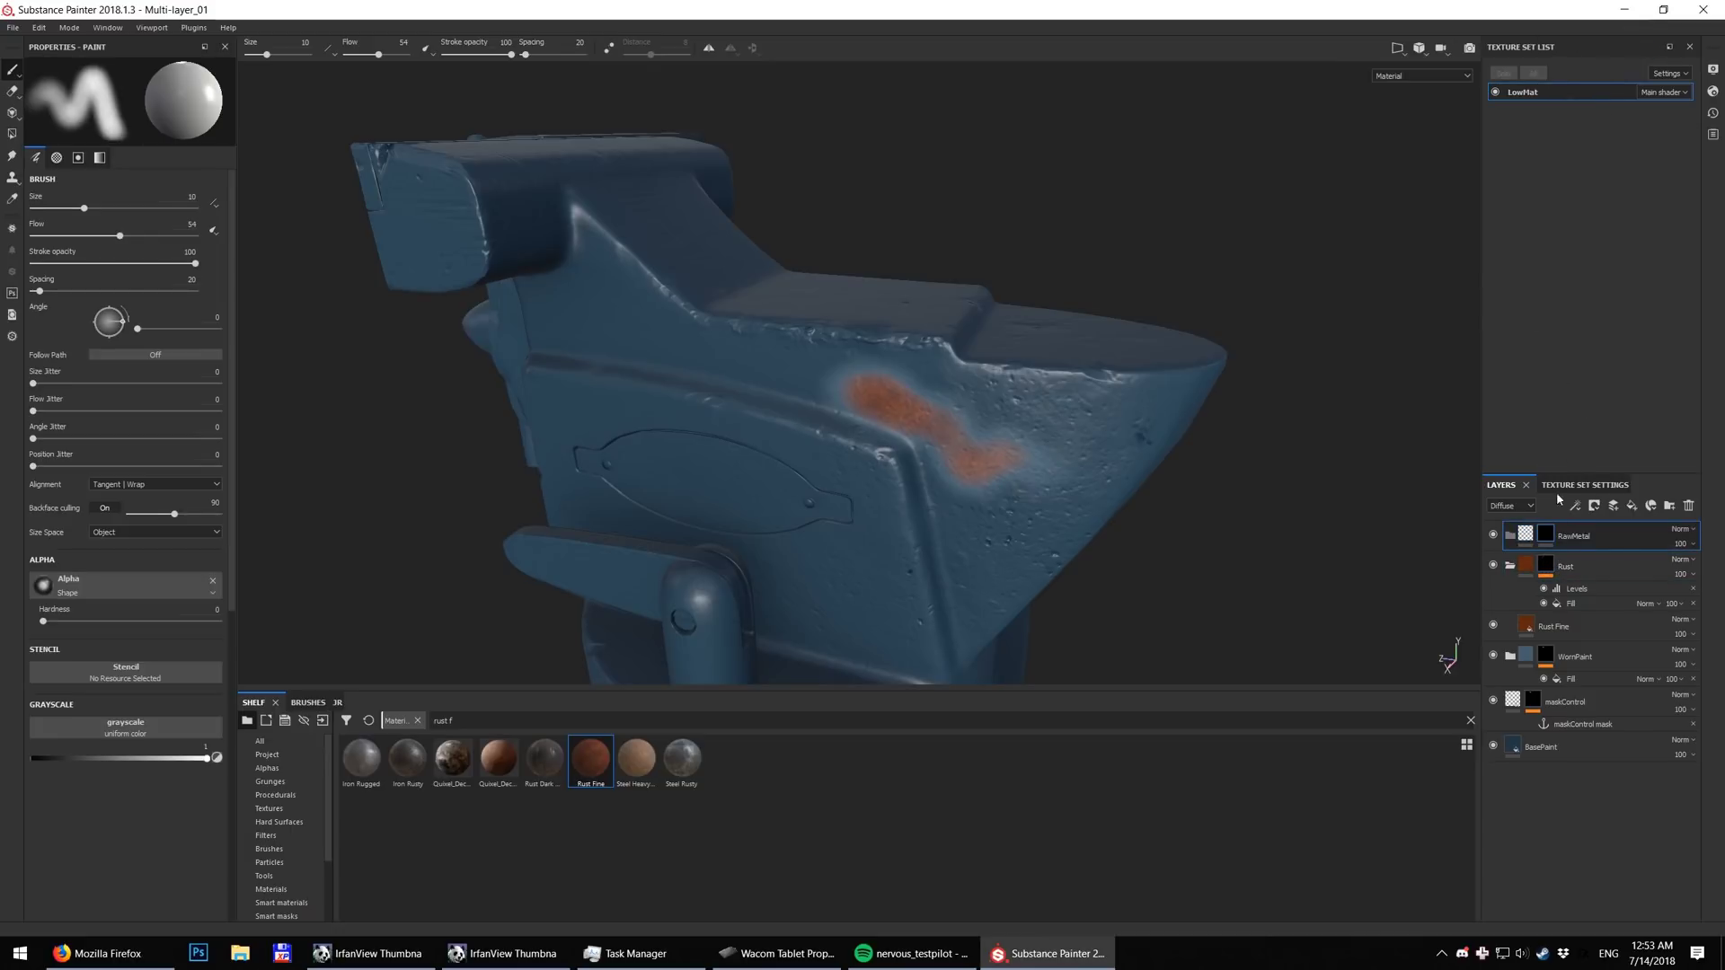
# Copy the Rust folder's mask with its Levels and fill effects onto the RawMetal folder's mask
pyautogui.click(1549, 564)
pyautogui.rightClick(1549, 564)
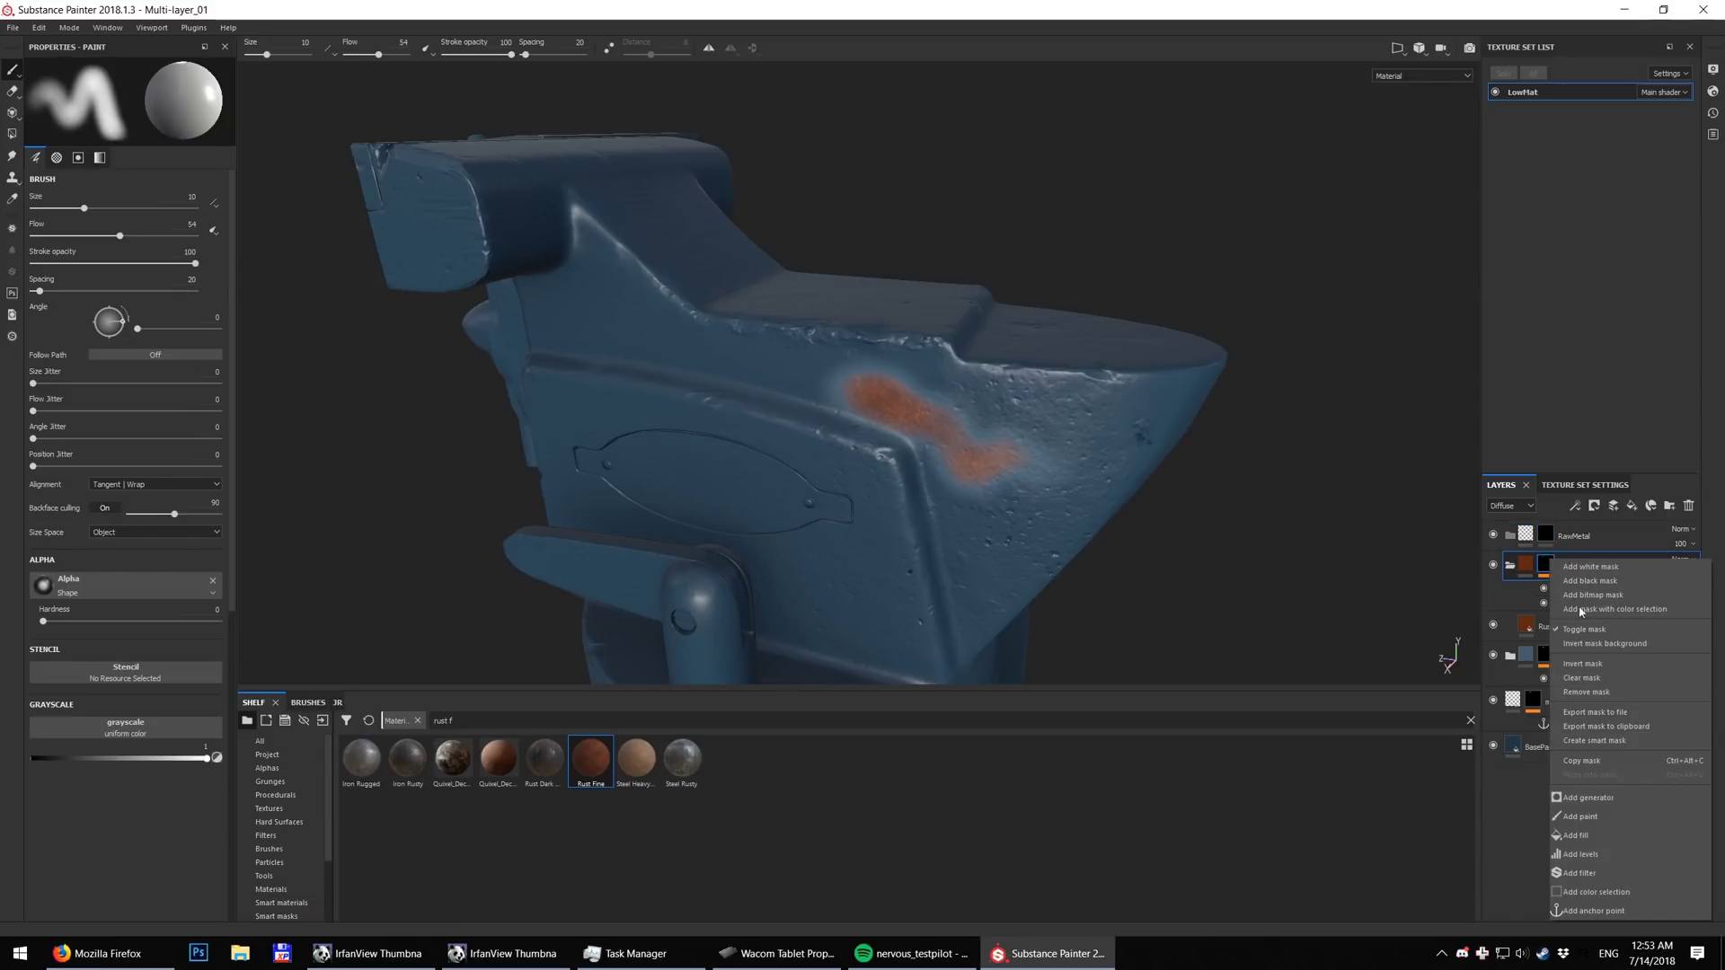
pyautogui.click(1621, 759)
pyautogui.click(1545, 536)
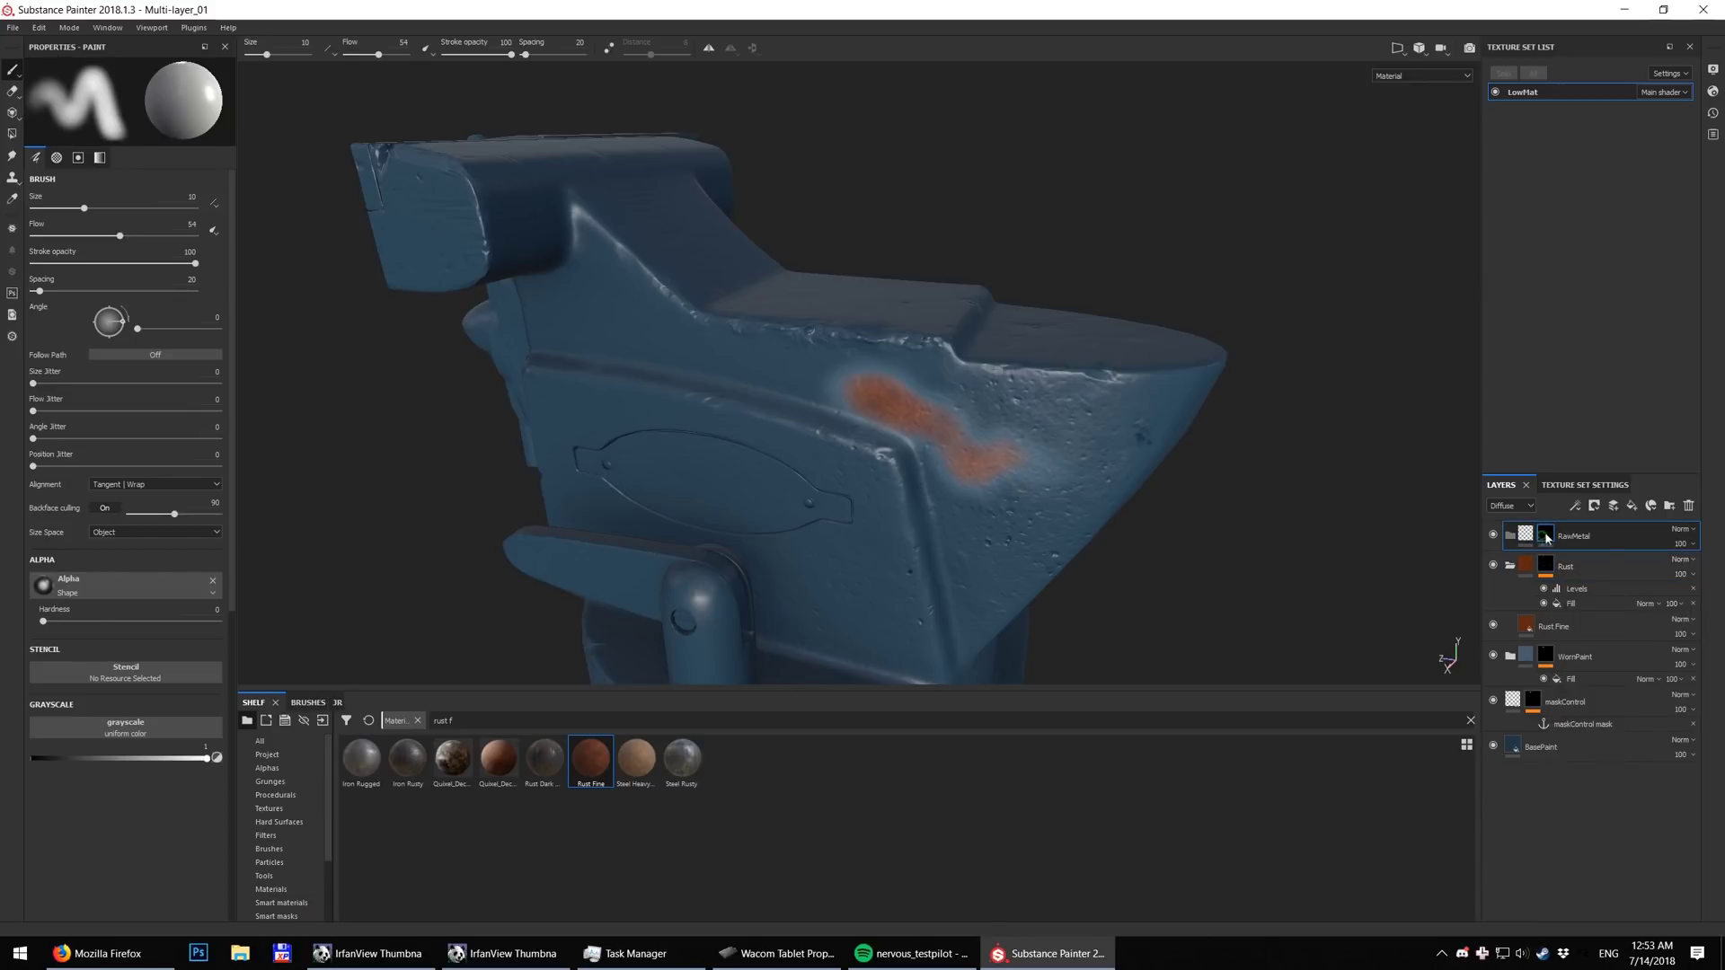
pyautogui.rightClick(1546, 537)
pyautogui.click(1581, 755)
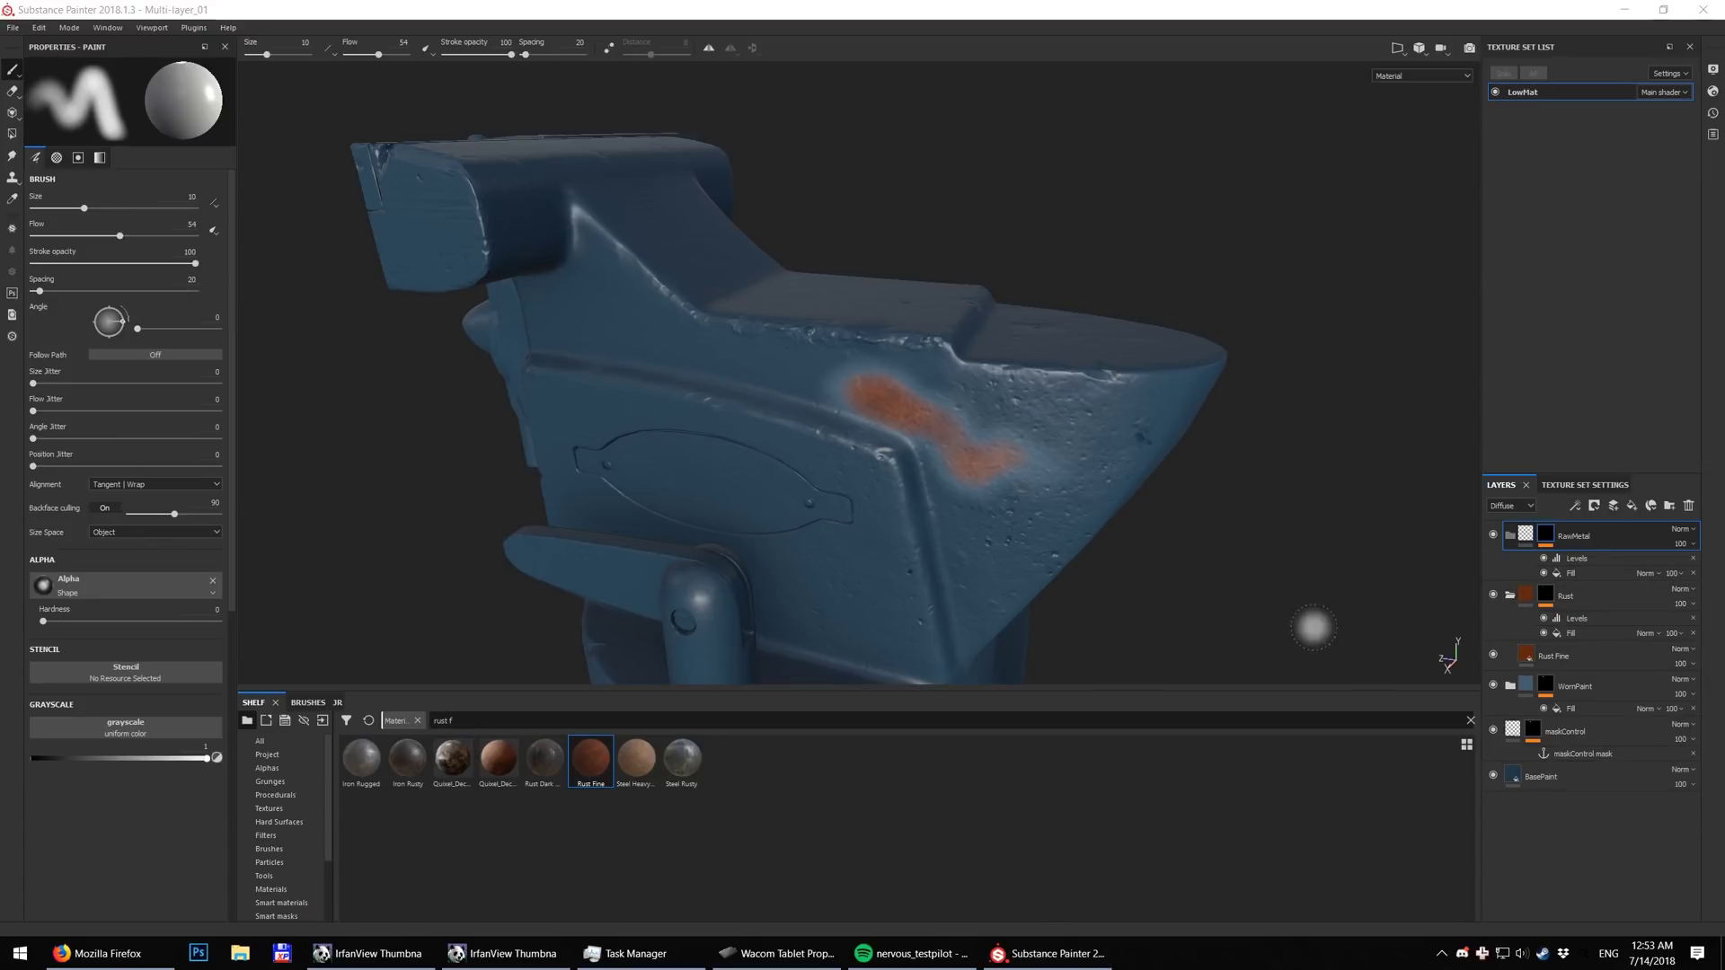
# Search the shelf for "iron raw" and place the Iron Raw Damaged material inside the RawMetal folder
pyautogui.click(643, 718)
pyautogui.hotkey('ctrl', 'a')
pyautogui.write('iro')
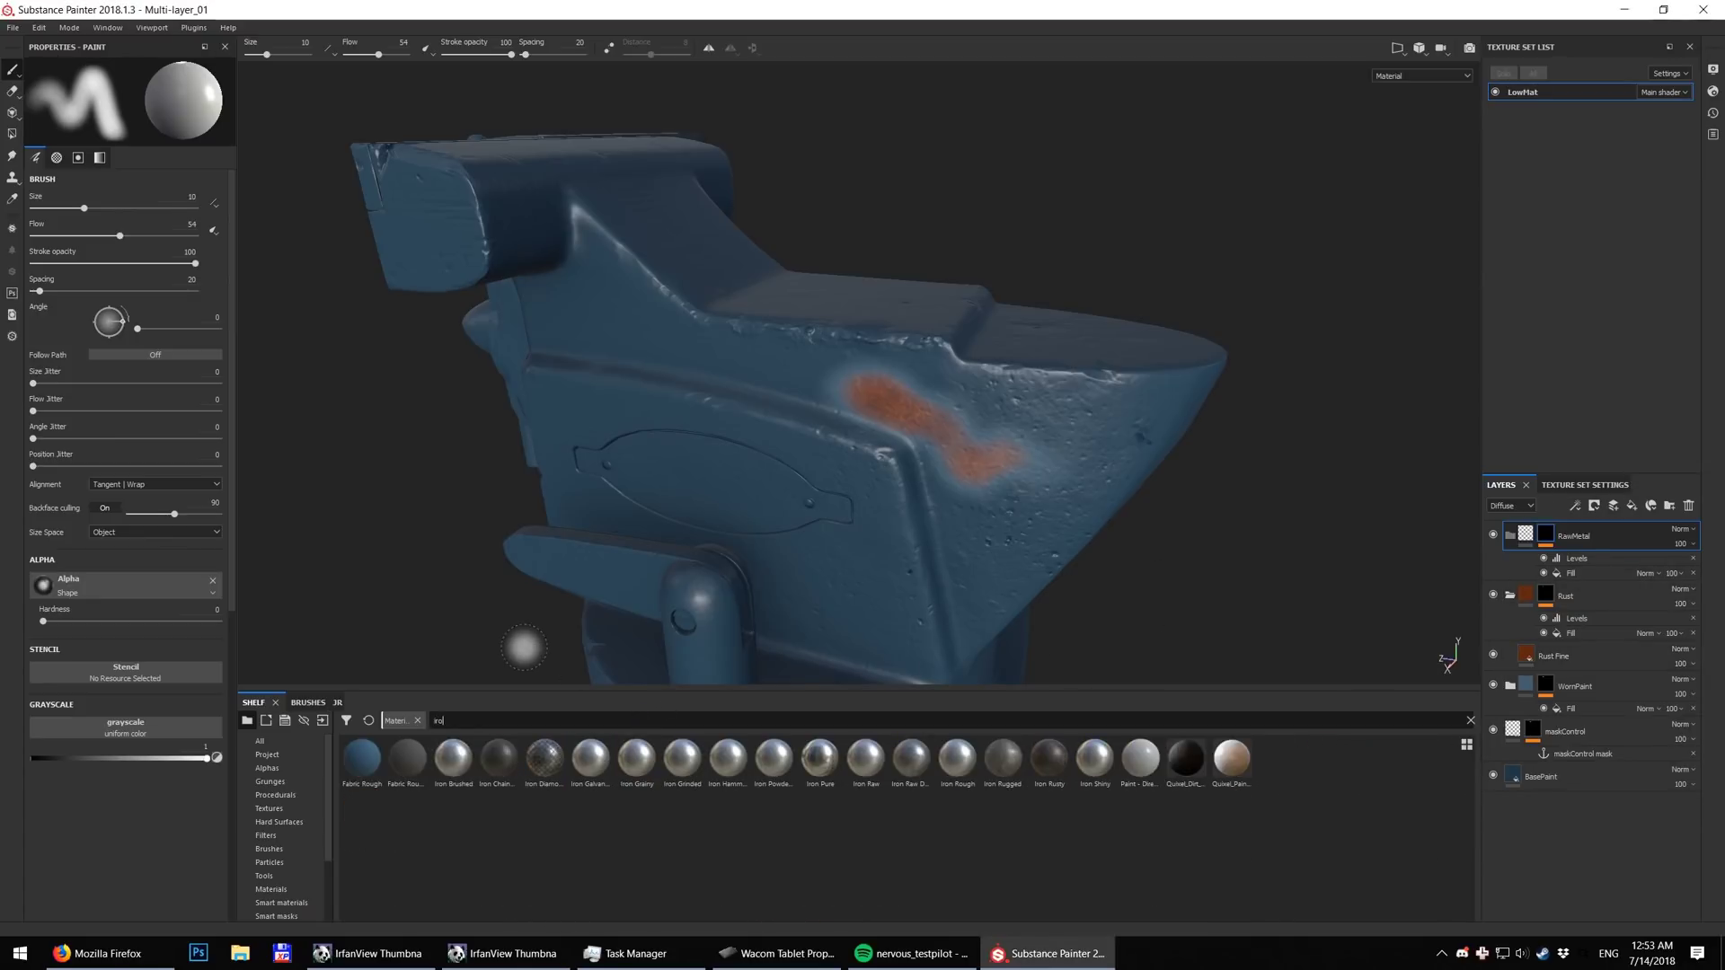
pyautogui.write('n raw')
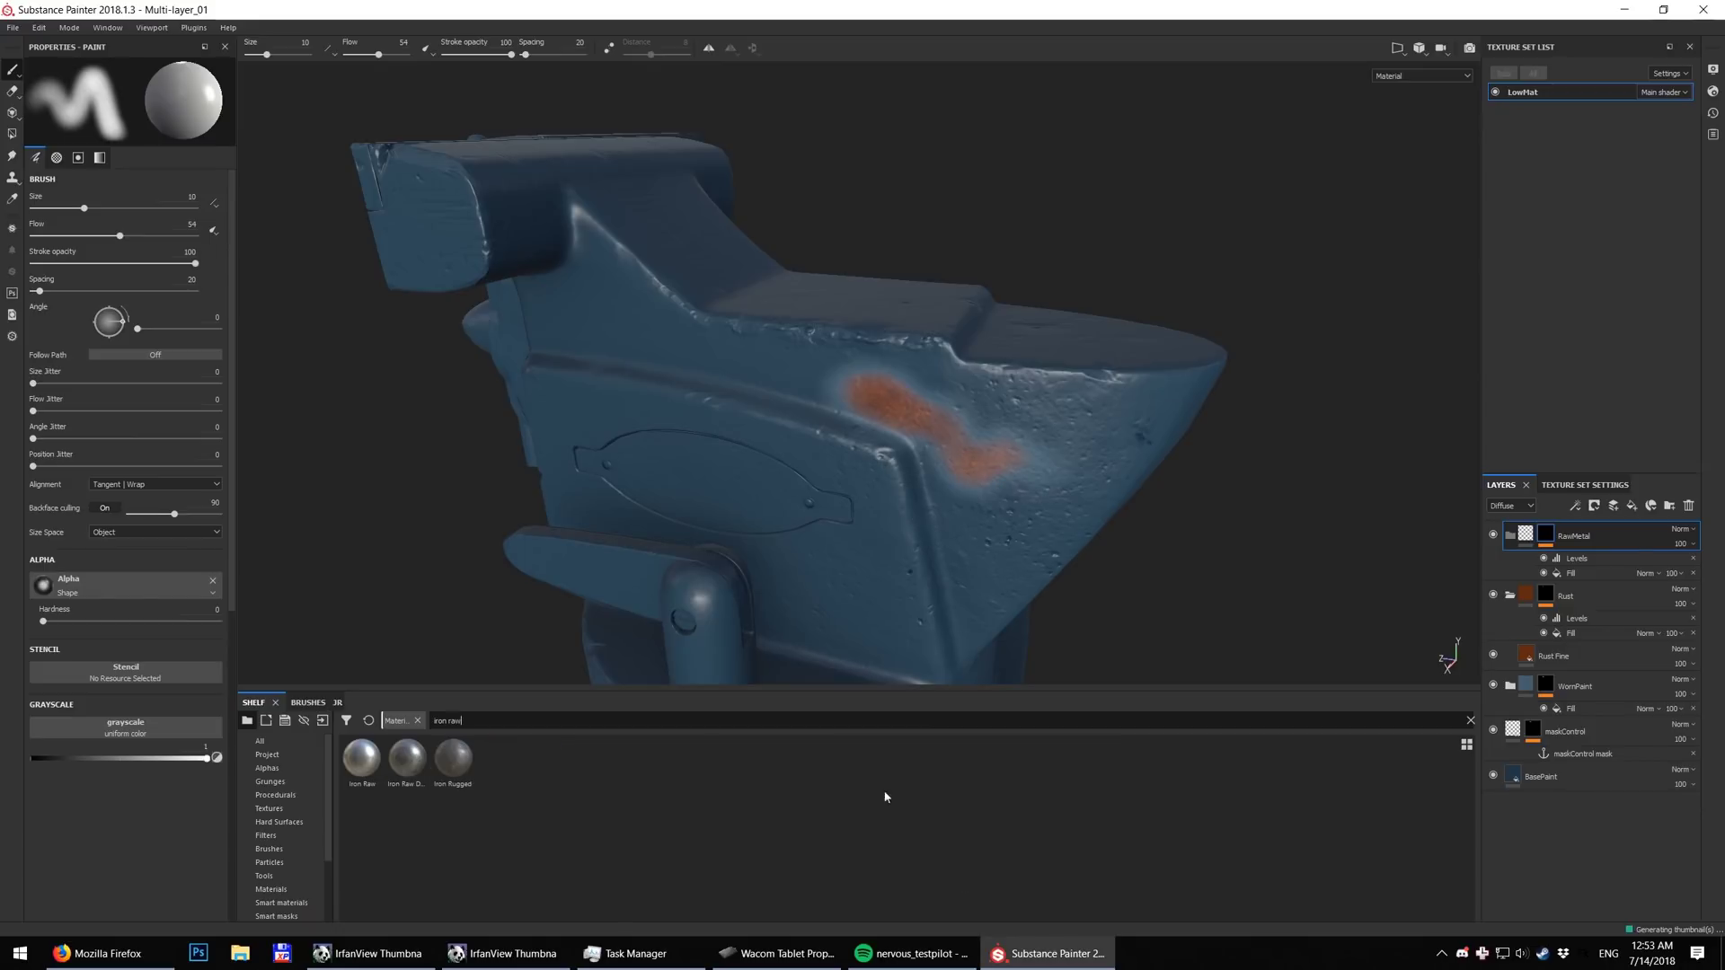
pyautogui.moveTo(428, 774); pyautogui.dragTo(1571, 543)
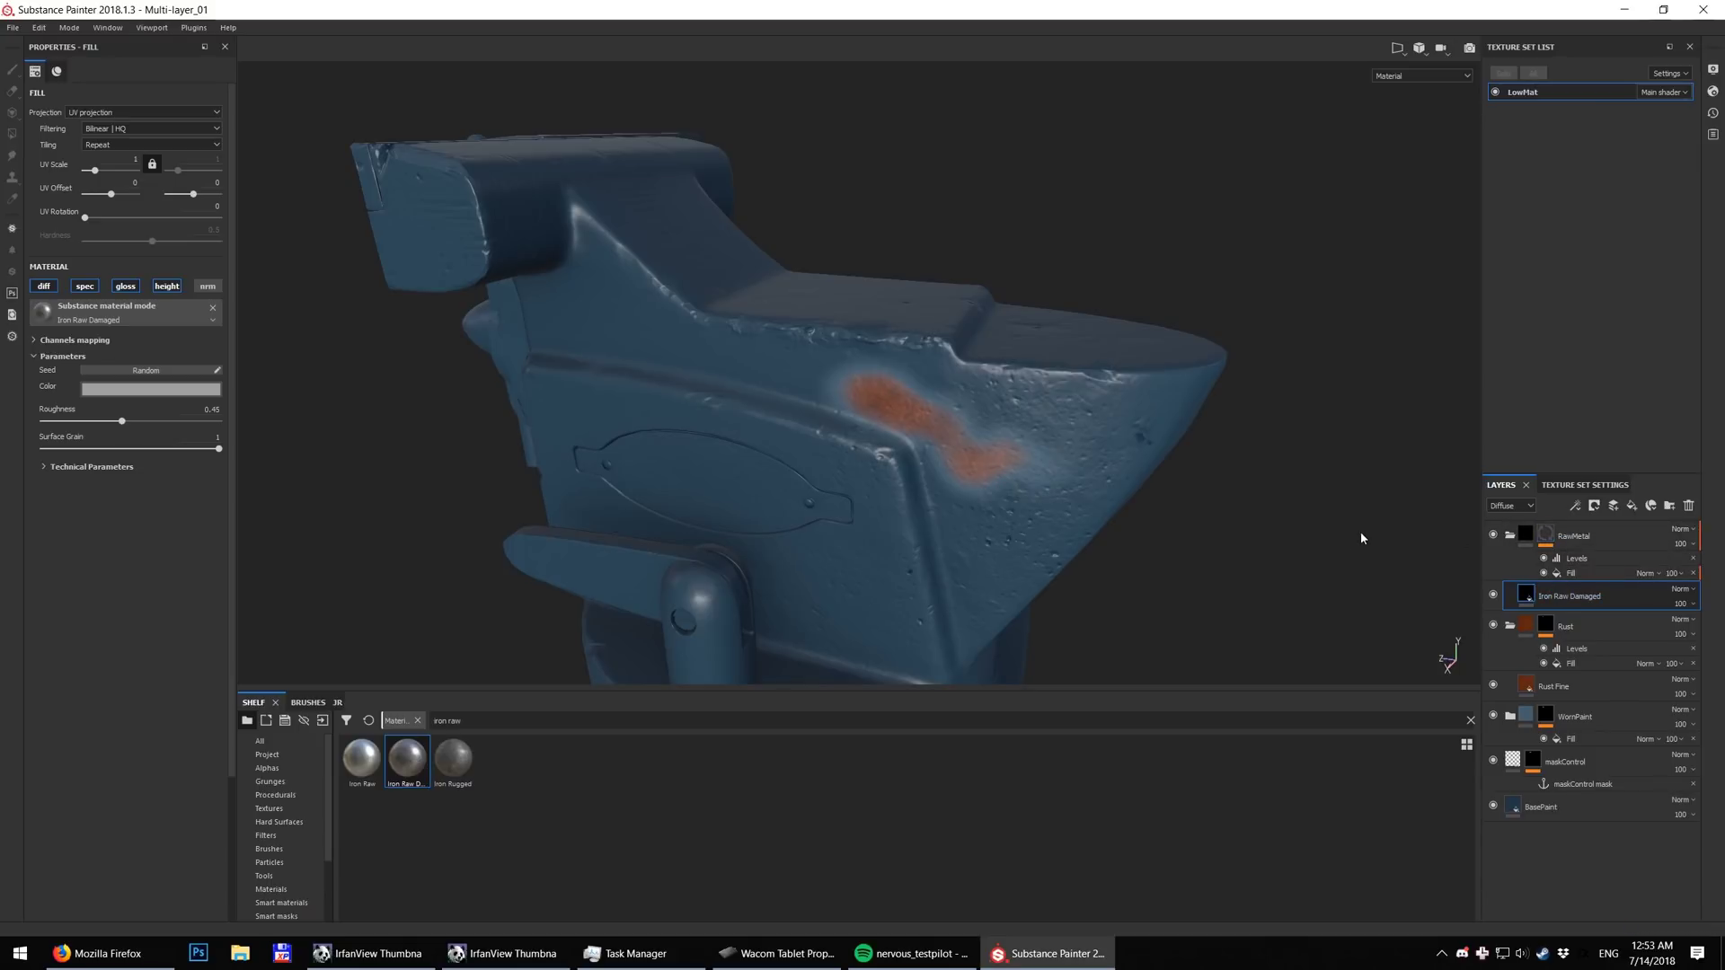
pyautogui.keyDown('alt'); pyautogui.moveTo(1363, 539); pyautogui.dragTo(1398, 529); pyautogui.keyUp('alt')
# Relink the fill in the RawMetal mask to the maskControl mask anchor point and return to the material view
pyautogui.keyDown('alt'); pyautogui.click(1545, 537); pyautogui.keyUp('alt')
pyautogui.click(1570, 573)
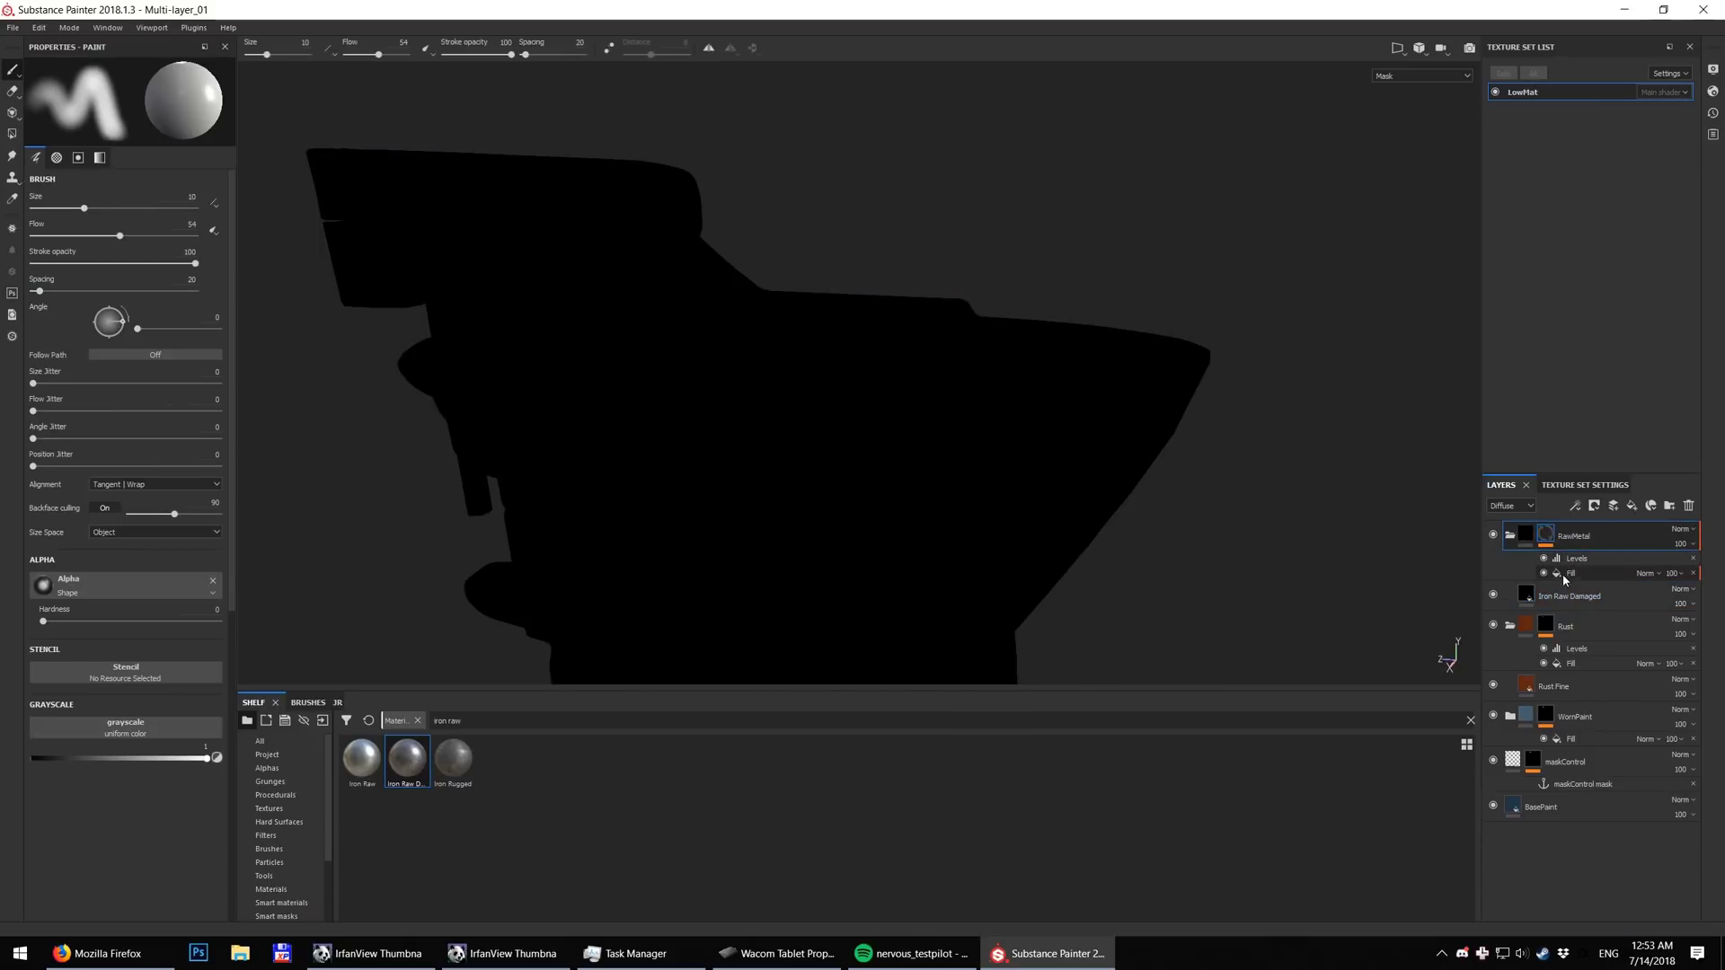
pyautogui.click(140, 309)
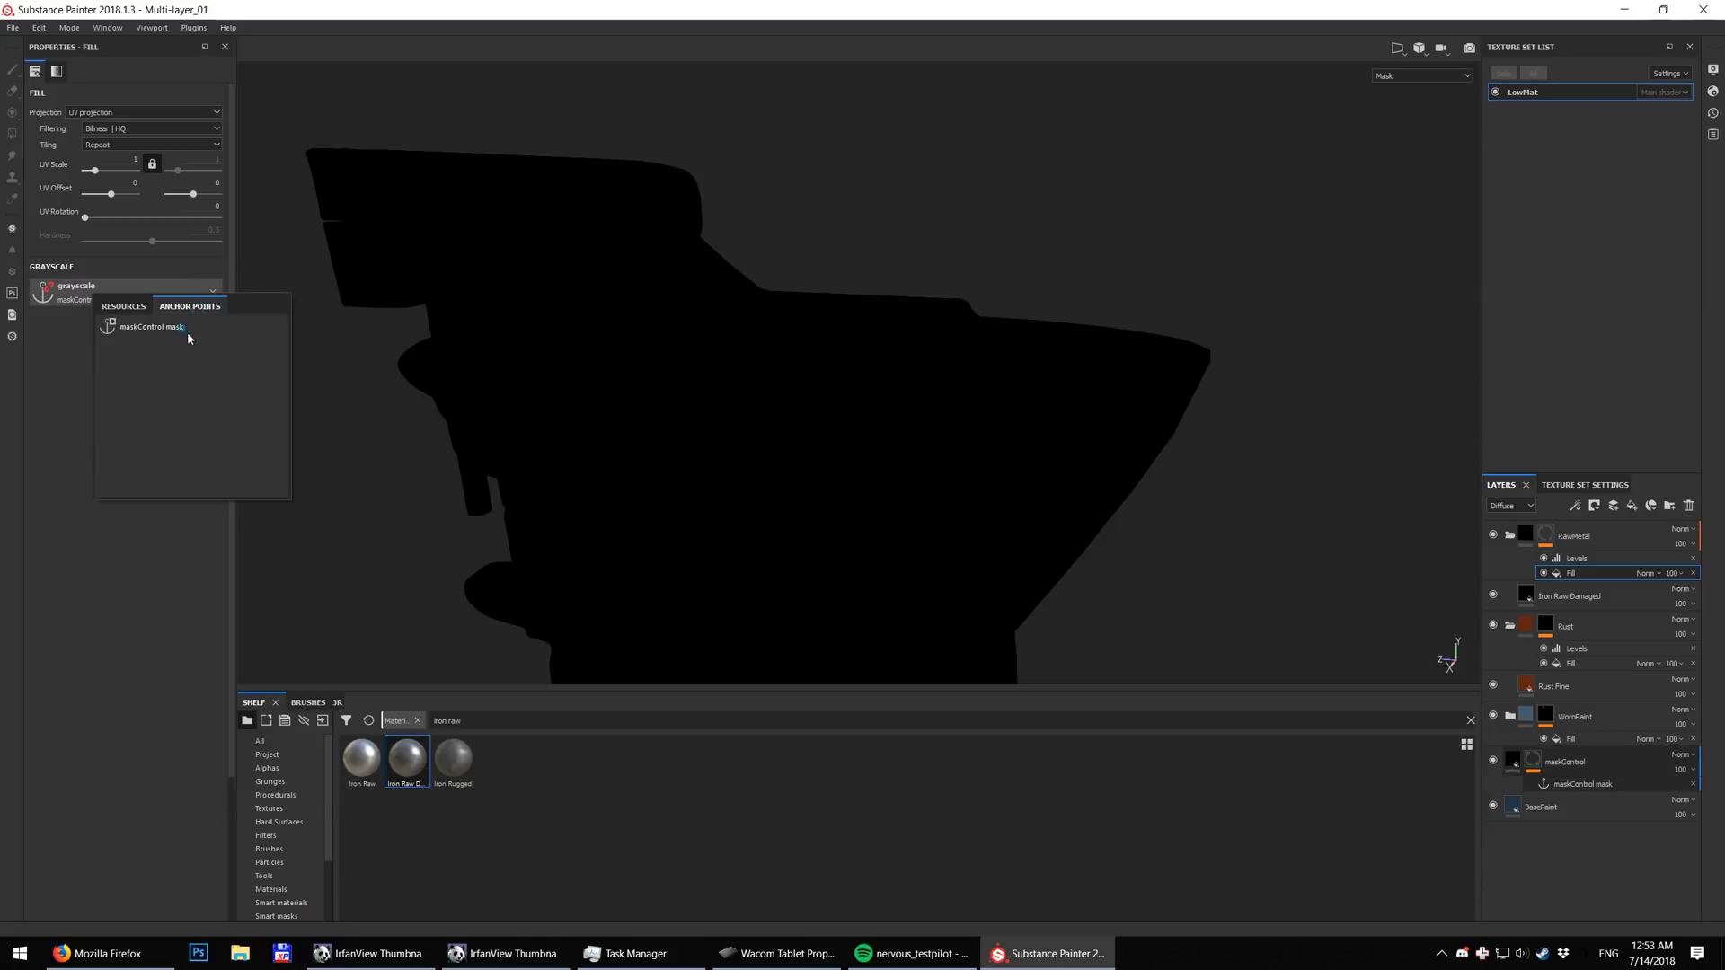
pyautogui.click(187, 332)
pyautogui.press('m')
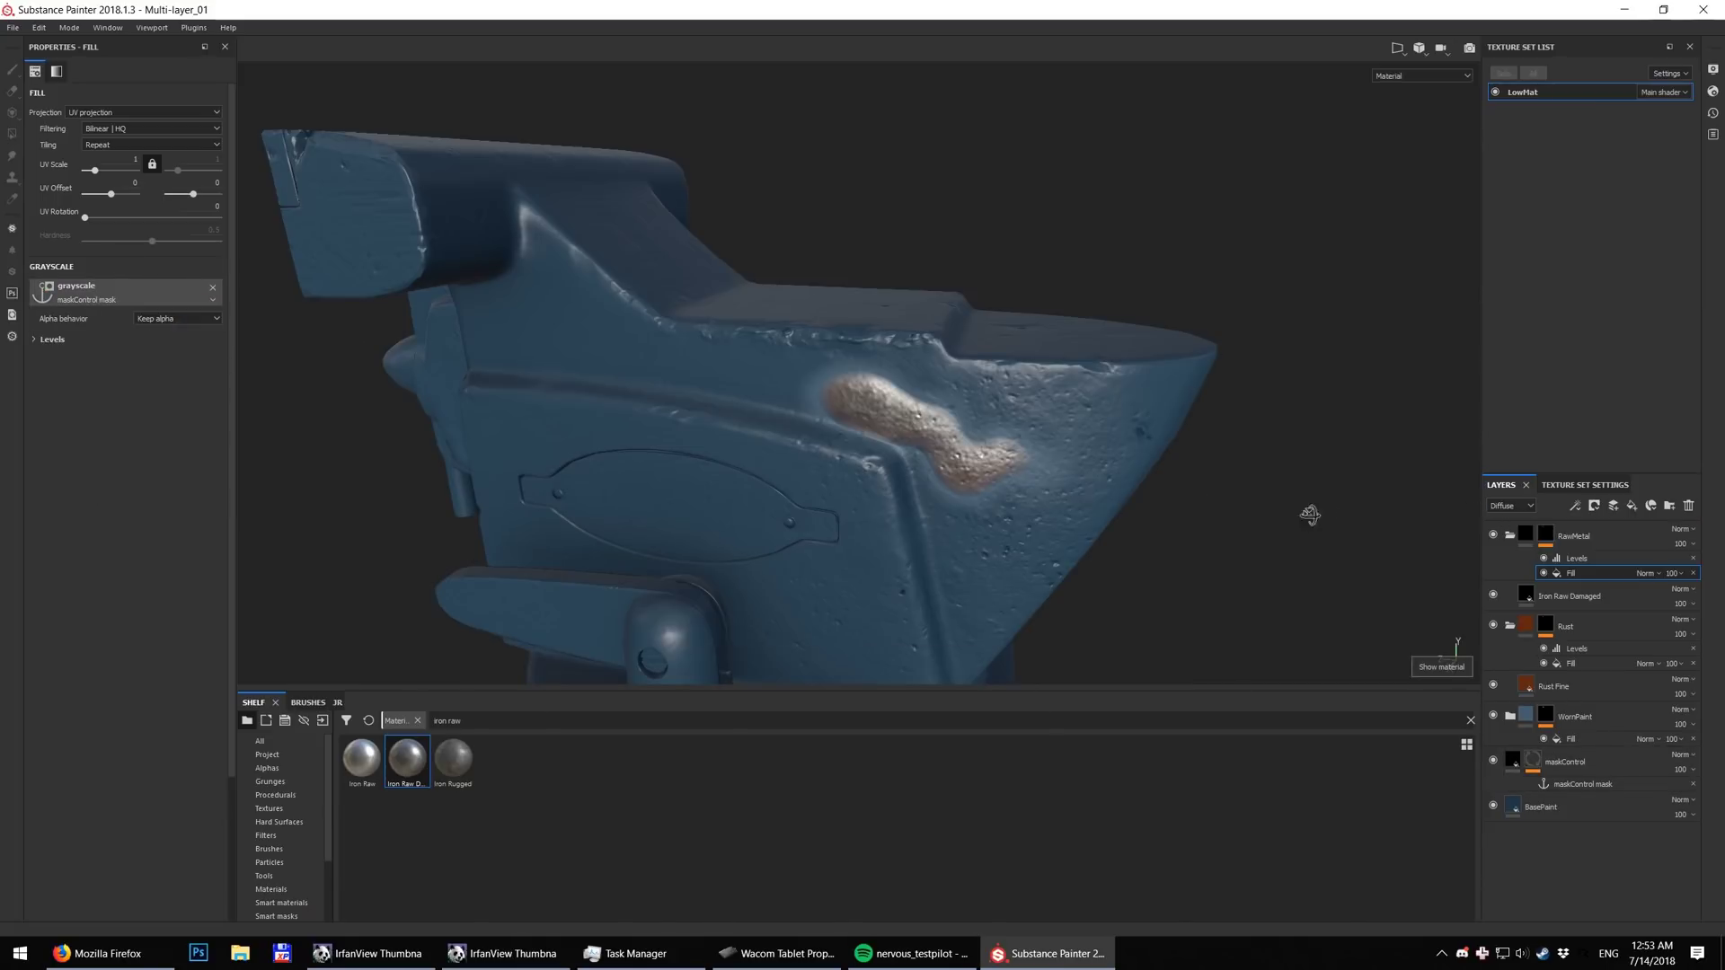
# Turn off the height channel of the Iron Raw Damaged layer
pyautogui.keyDown('alt'); pyautogui.moveTo(1310, 515); pyautogui.dragTo(1371, 532); pyautogui.keyUp('alt')
pyautogui.click(1568, 595)
pyautogui.click(168, 285)
# Raise the dark input level of the Levels effect in the RawMetal mask to shrink the bare metal area, and inspect the resulting mask
pyautogui.click(1570, 557)
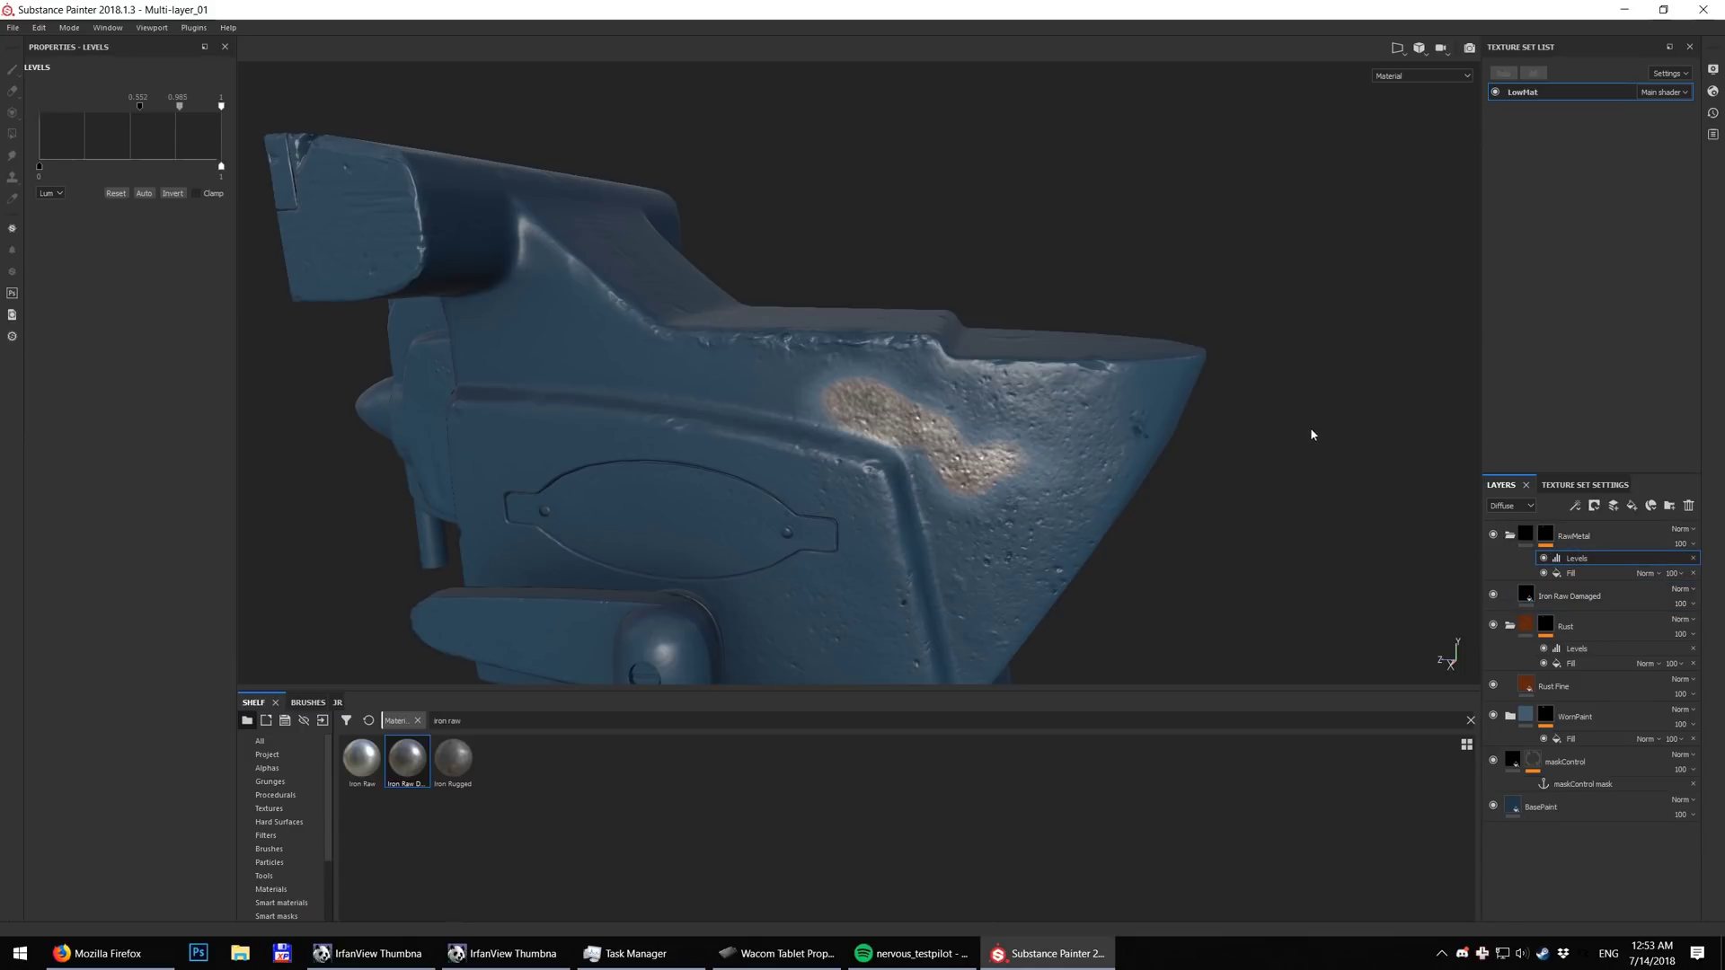
pyautogui.moveTo(140, 108); pyautogui.dragTo(212, 111)
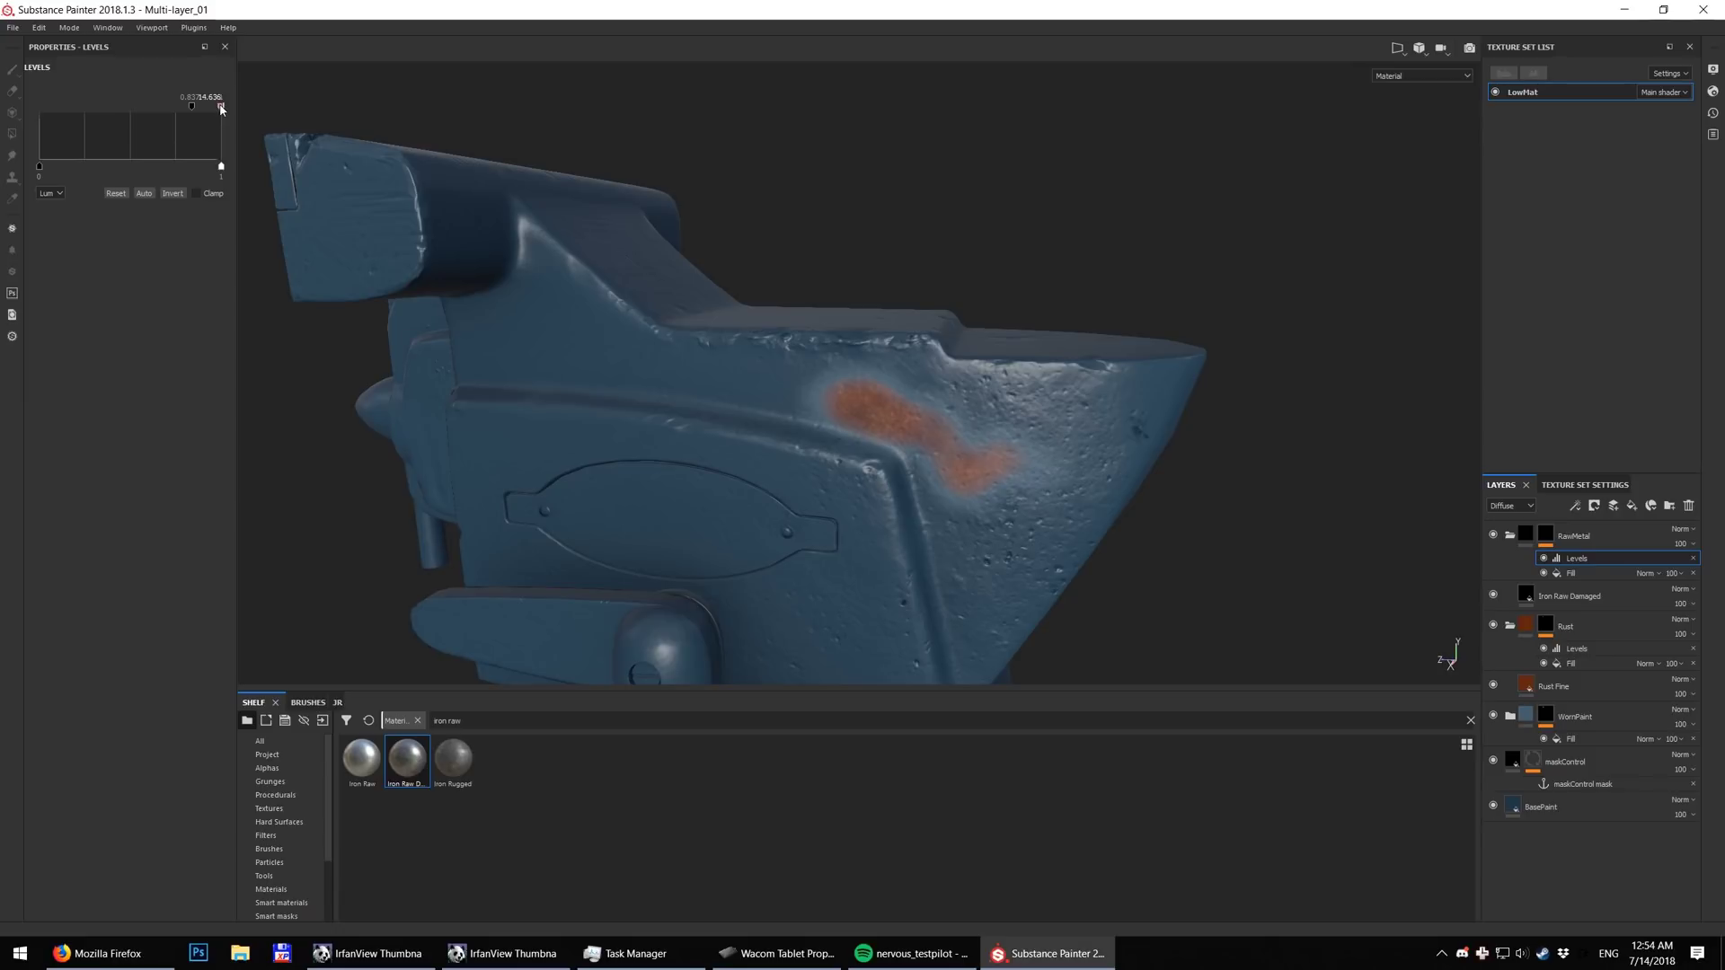
pyautogui.click(1546, 536)
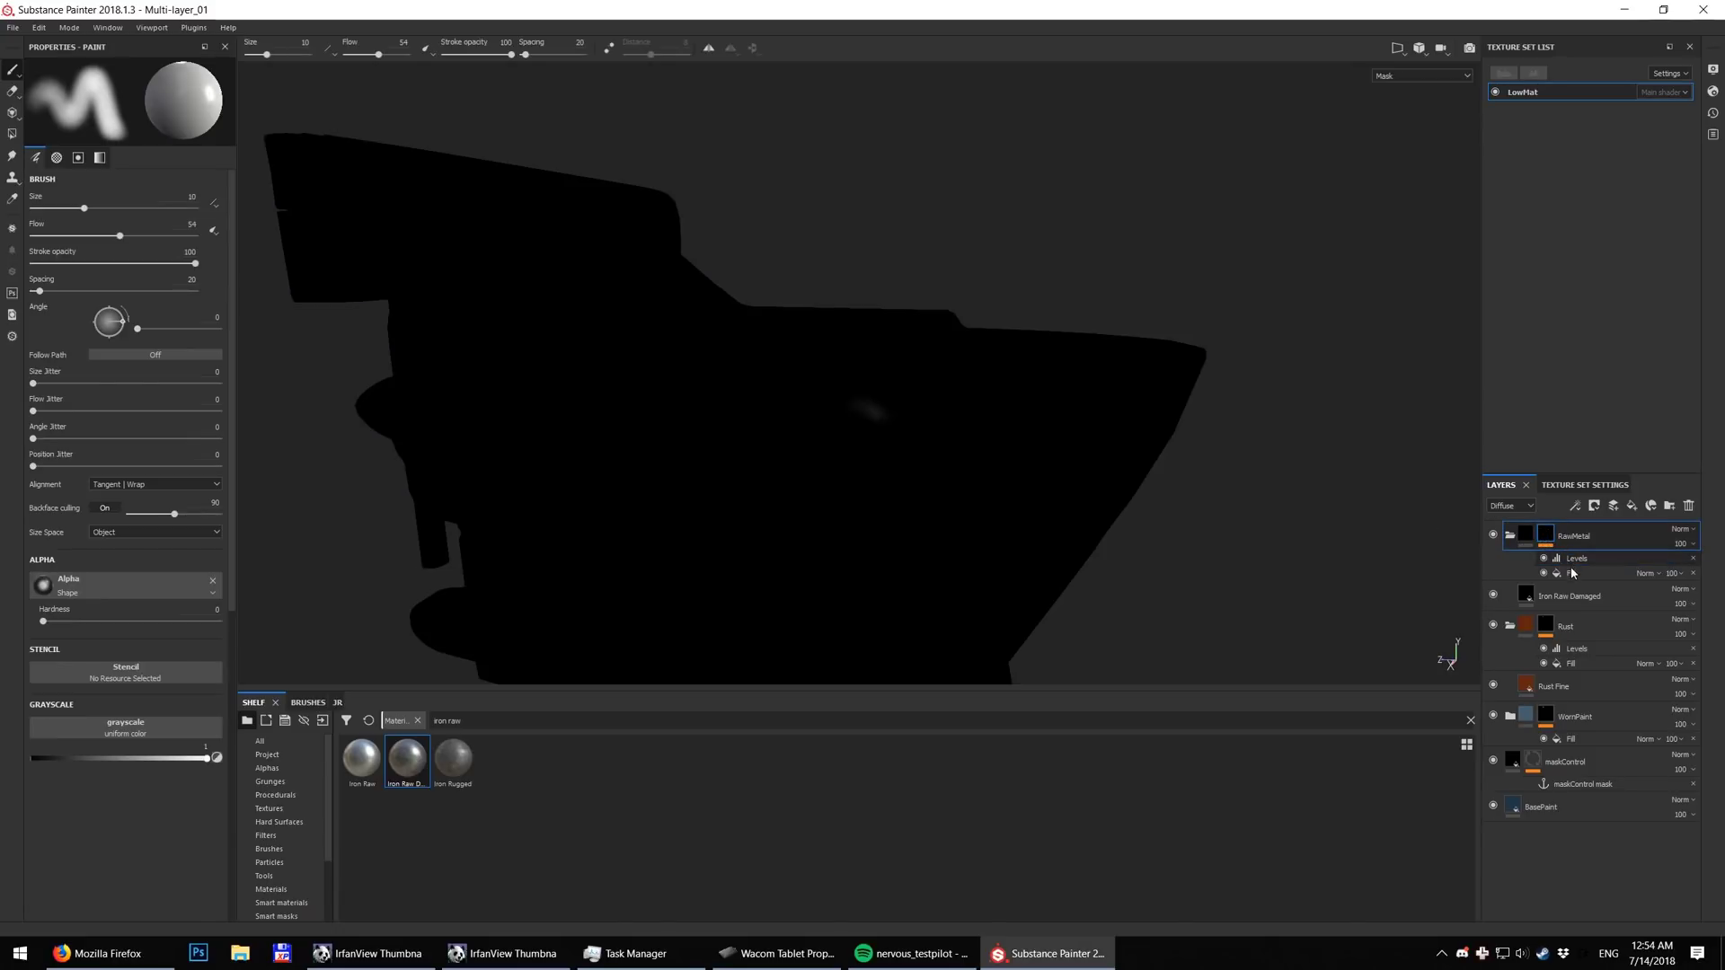
pyautogui.click(1568, 573)
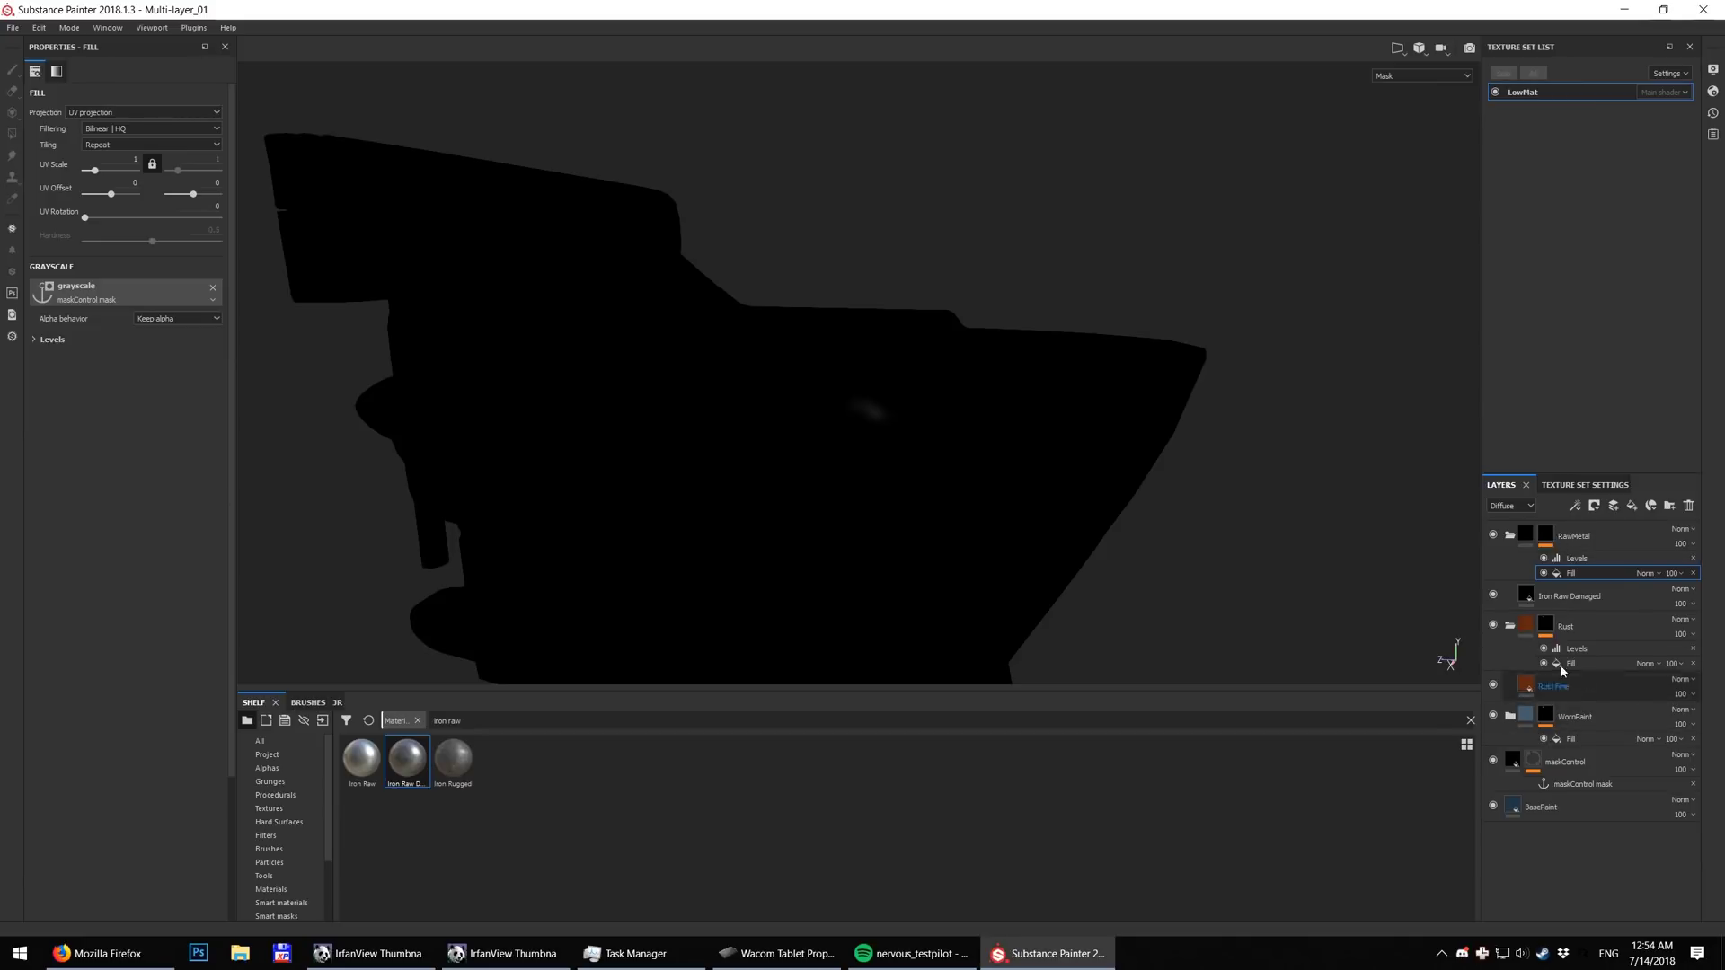
# Paint a larger worn patch into the maskControl mask on the model's side near the pointed end, beside the existing rust streak
pyautogui.click(1570, 716)
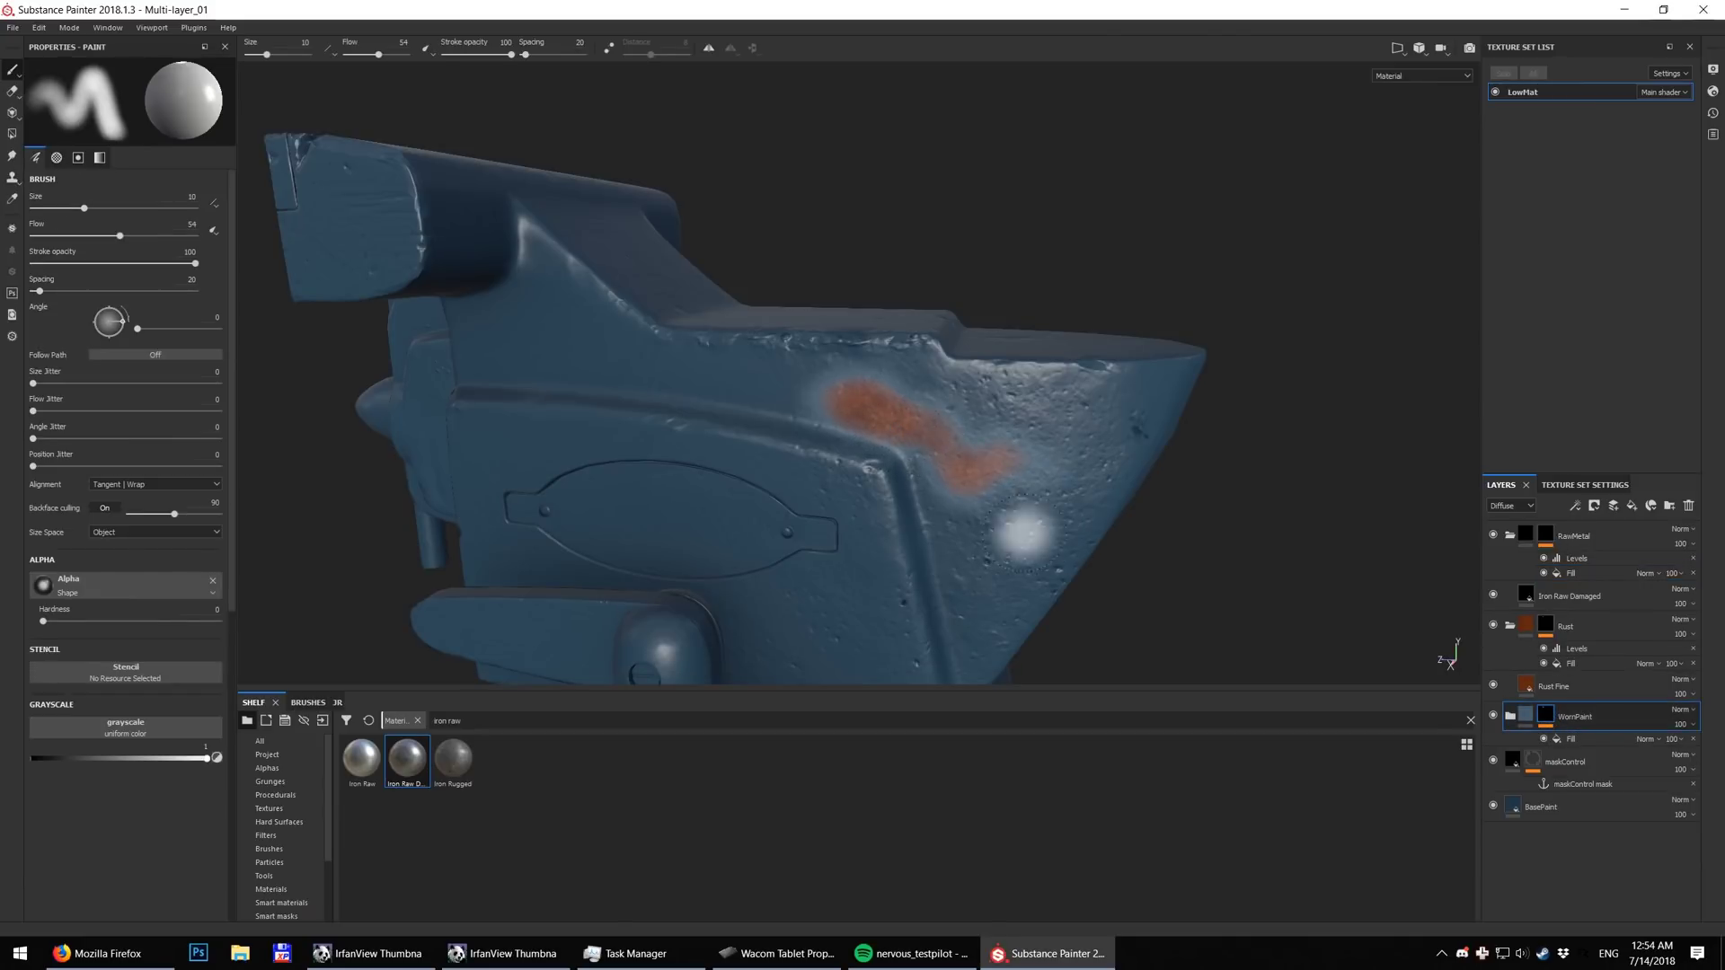
pyautogui.click(1532, 760)
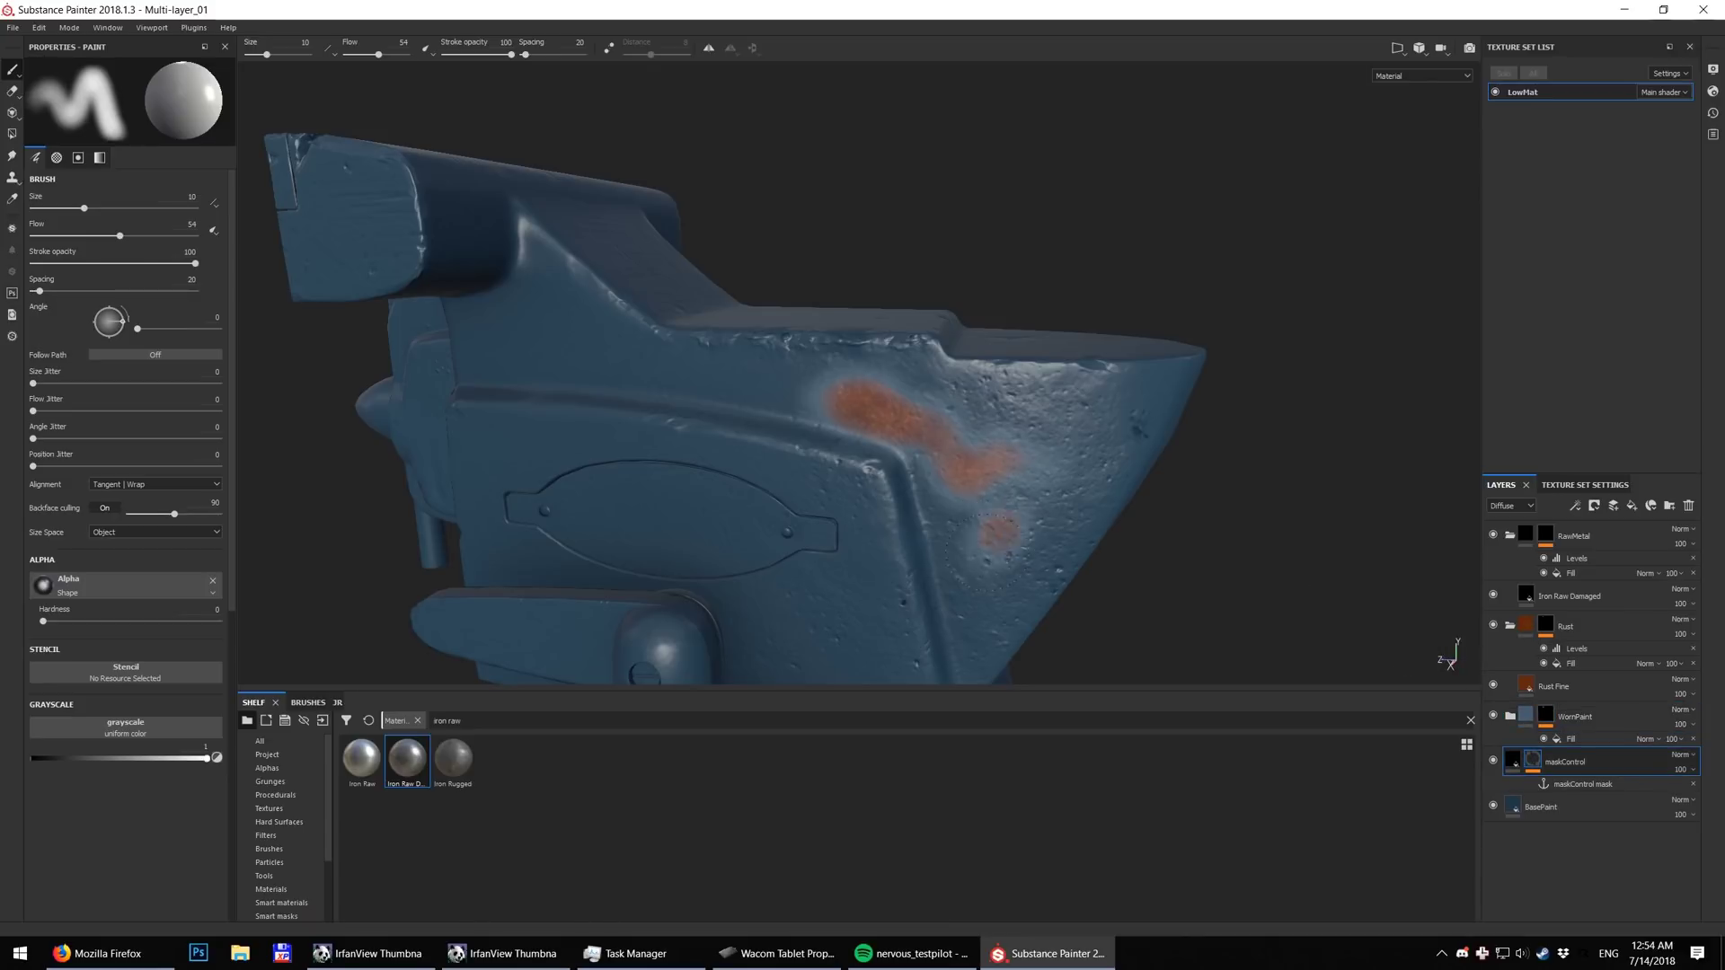
pyautogui.moveTo(993, 543)
pyautogui.mouseDown()
pyautogui.moveTo(1038, 478)
pyautogui.moveTo(975, 440)
pyautogui.moveTo(987, 530)
pyautogui.moveTo(1142, 342)
pyautogui.moveTo(1068, 449)
pyautogui.mouseUp()
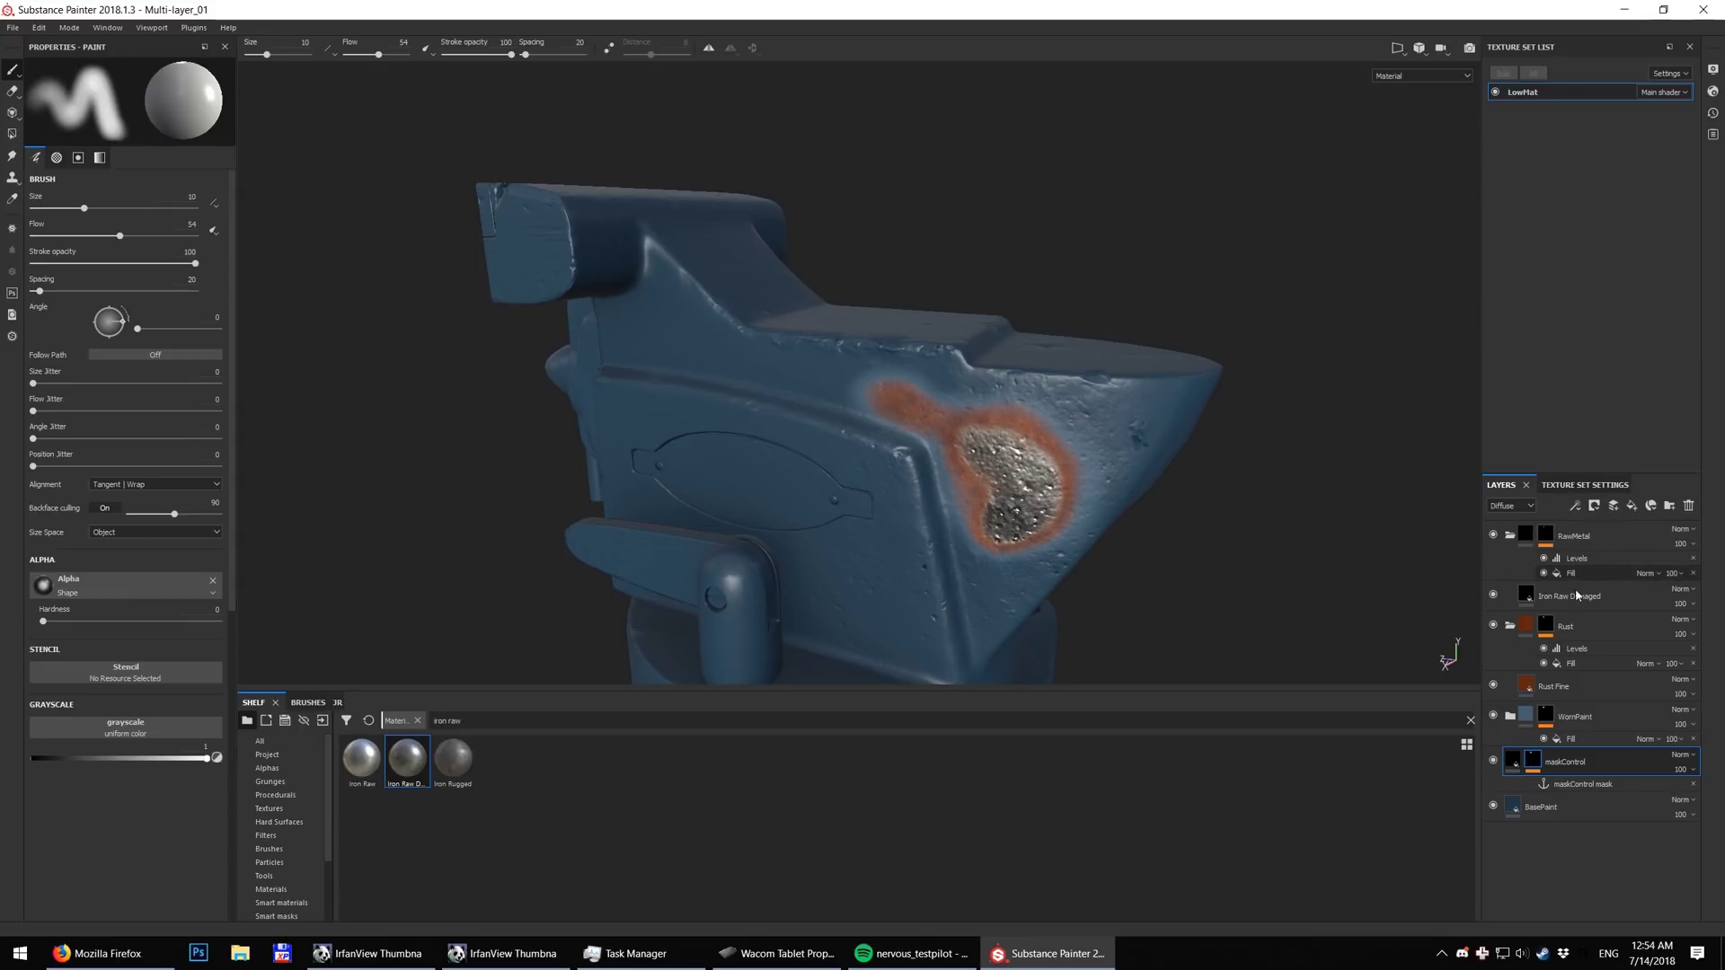
# Add a Warp filter to the WornPaint folder's mask and set its intensity to about 7.4
pyautogui.click(1582, 716)
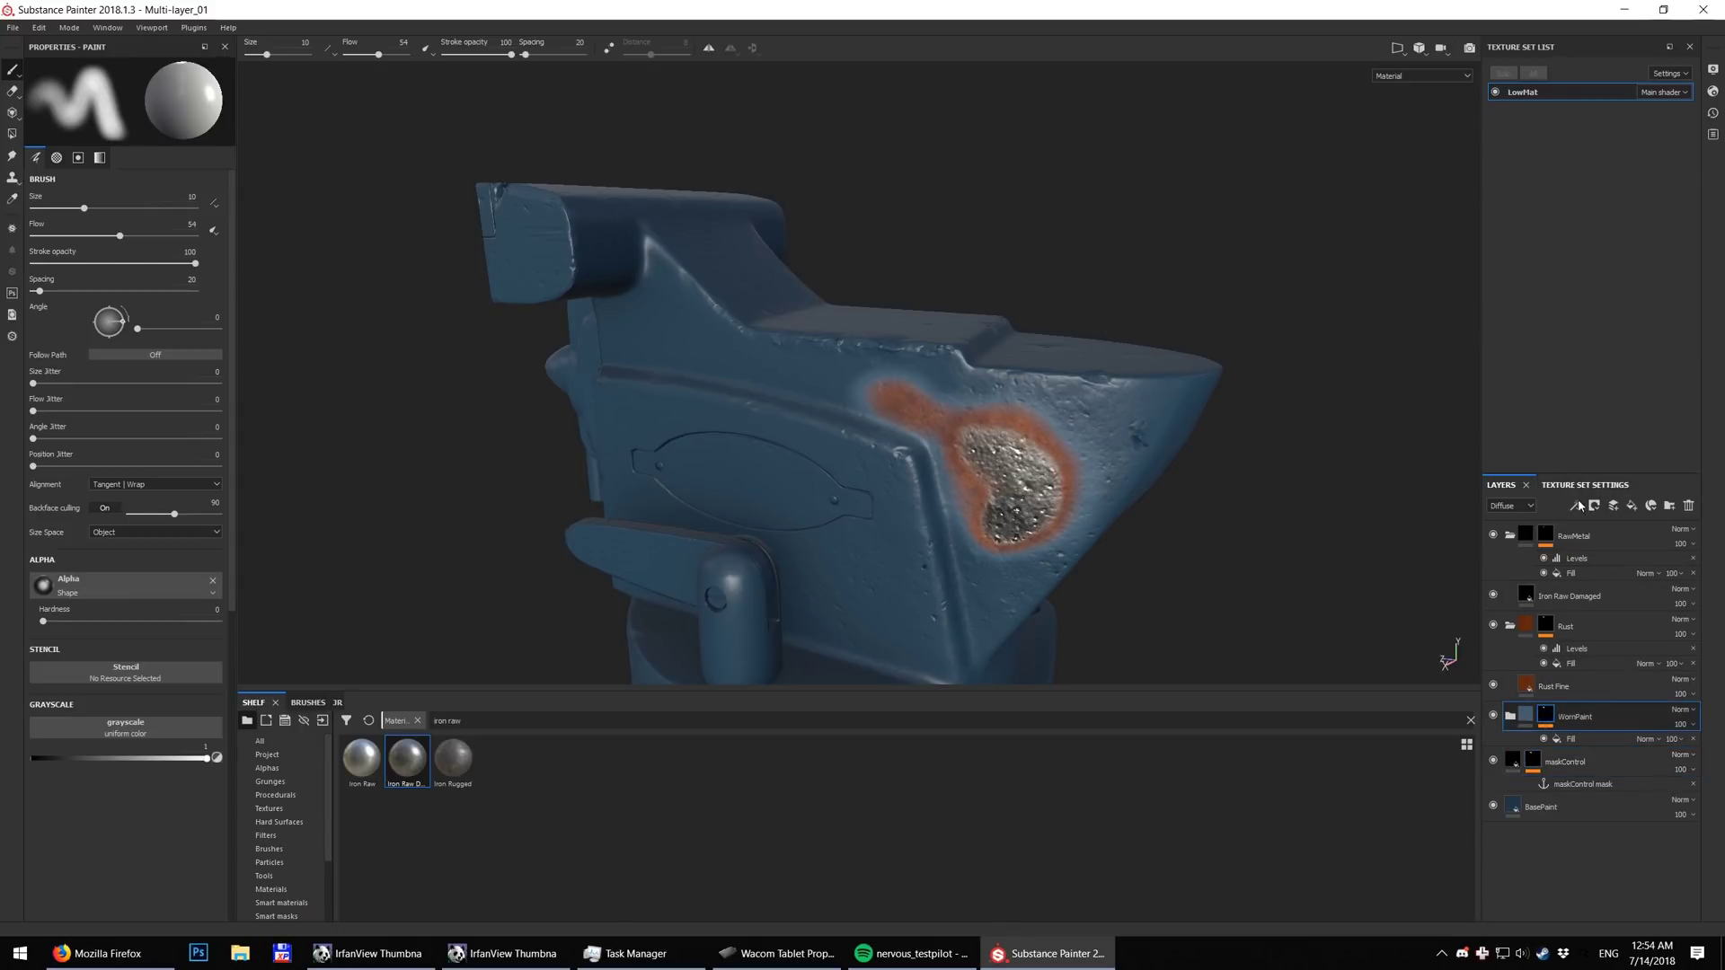
pyautogui.click(1574, 506)
pyautogui.click(1604, 600)
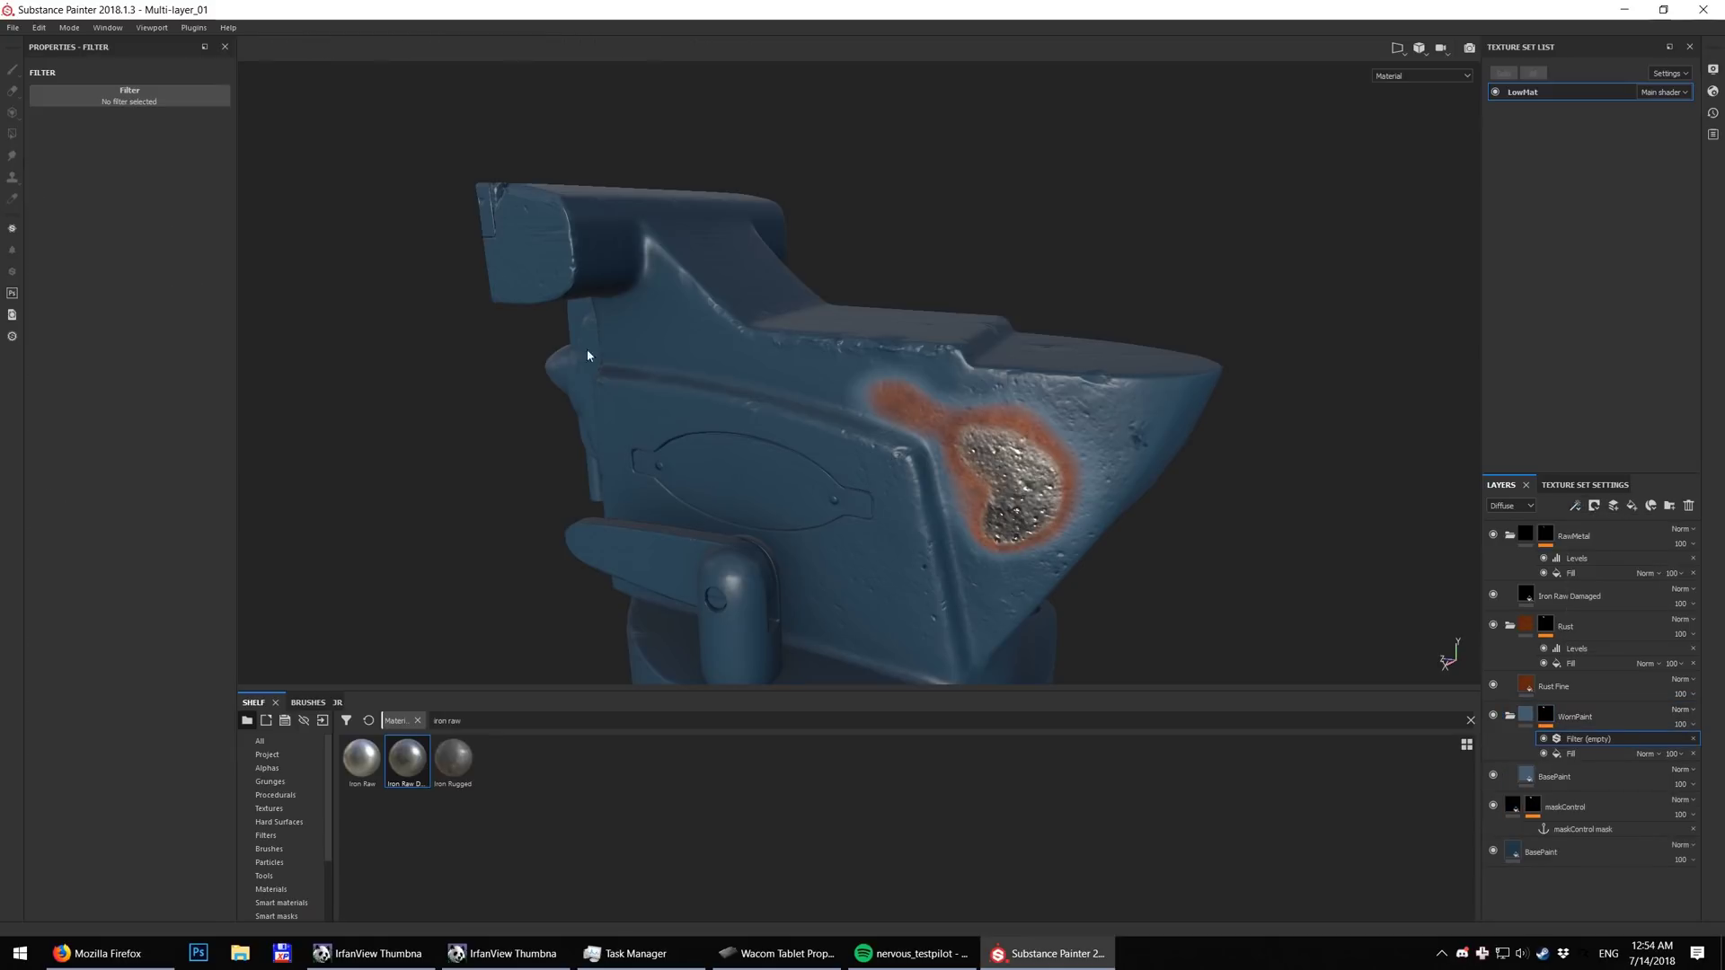
pyautogui.click(170, 97)
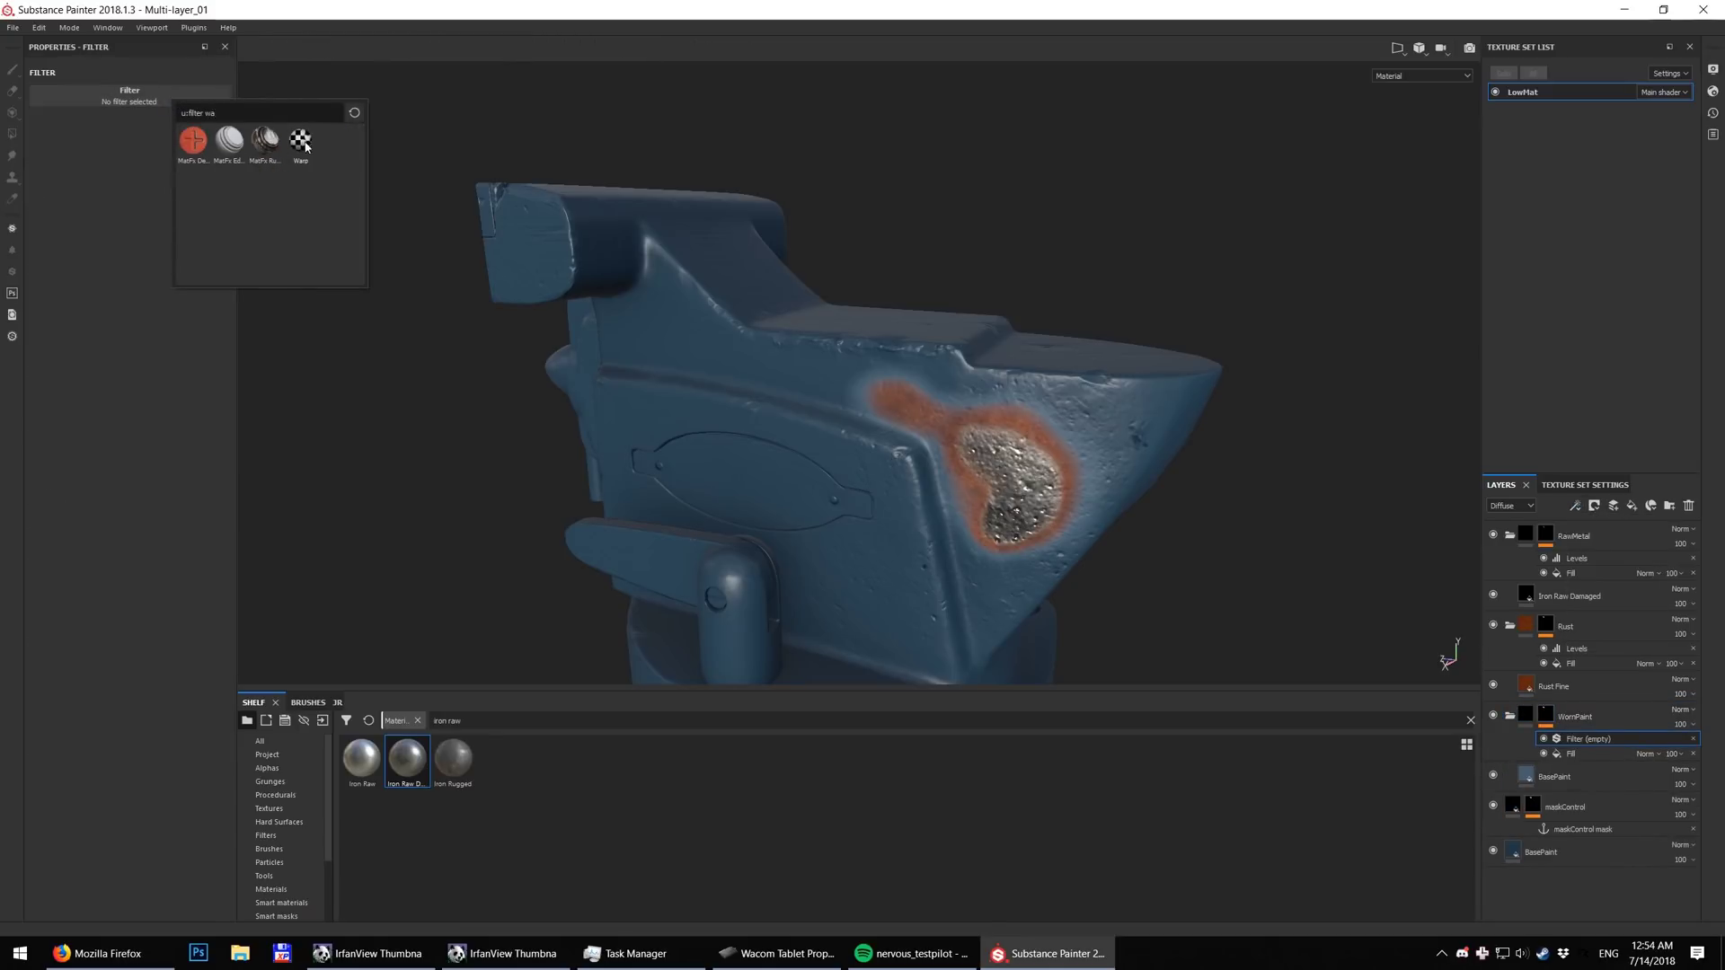
pyautogui.click(304, 153)
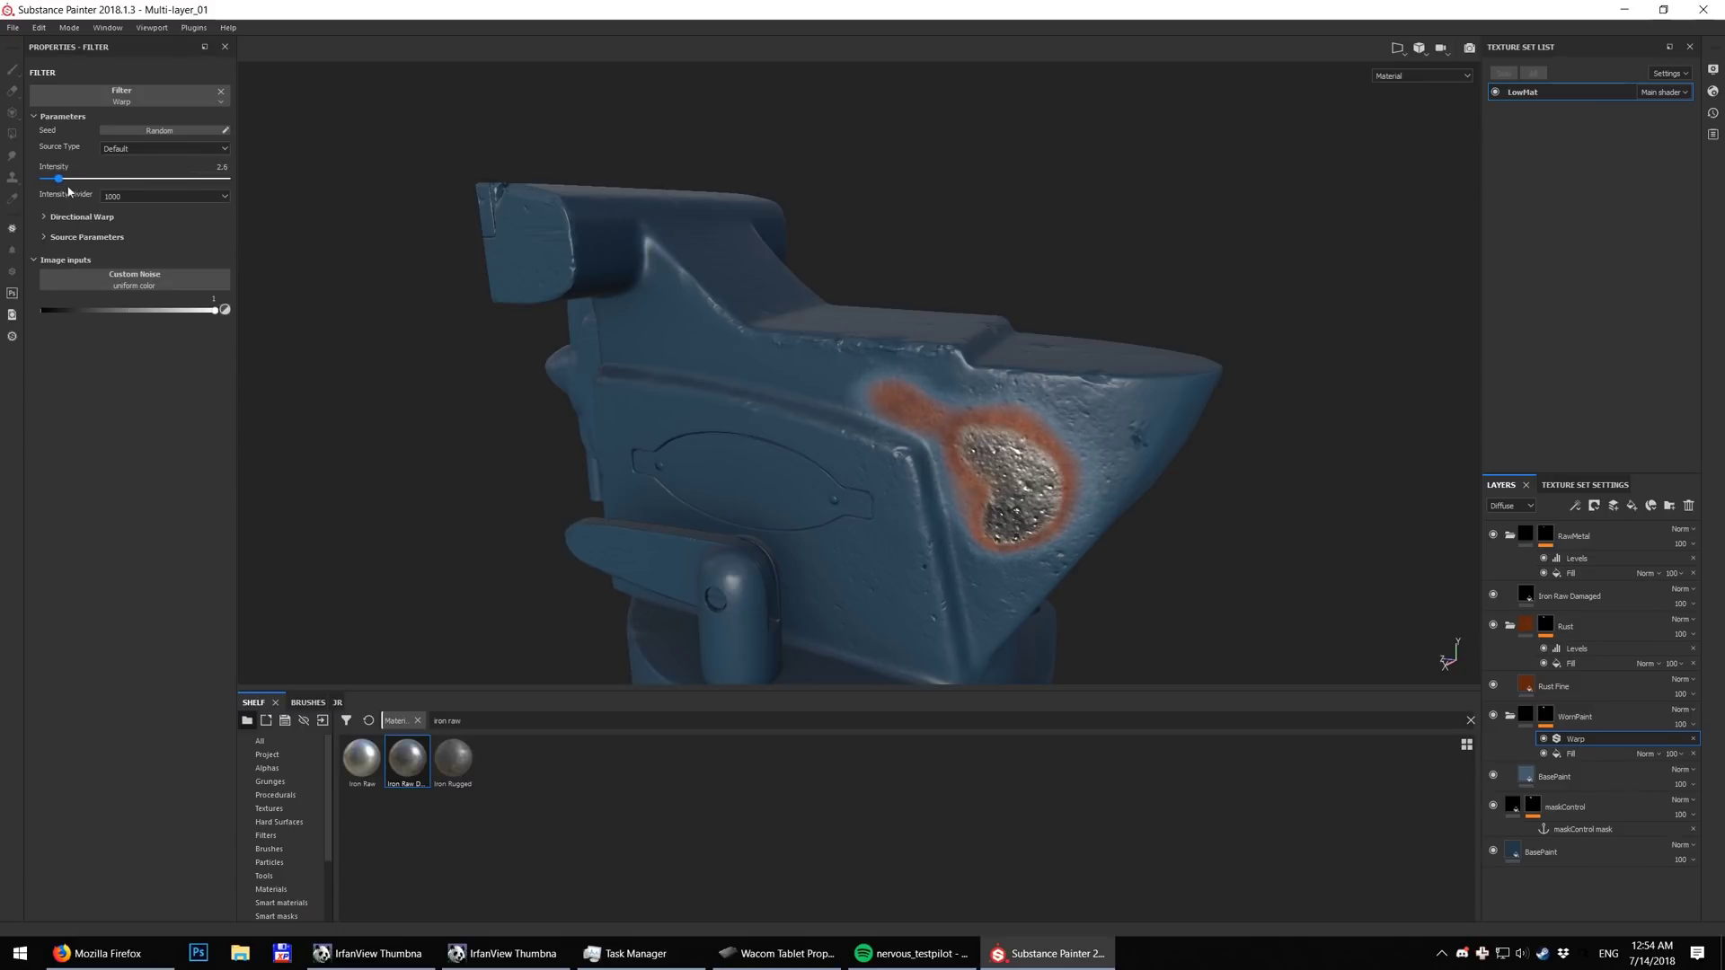
pyautogui.keyDown('alt'); pyautogui.moveTo(866, 315); pyautogui.dragTo(858, 358); pyautogui.keyUp('alt')
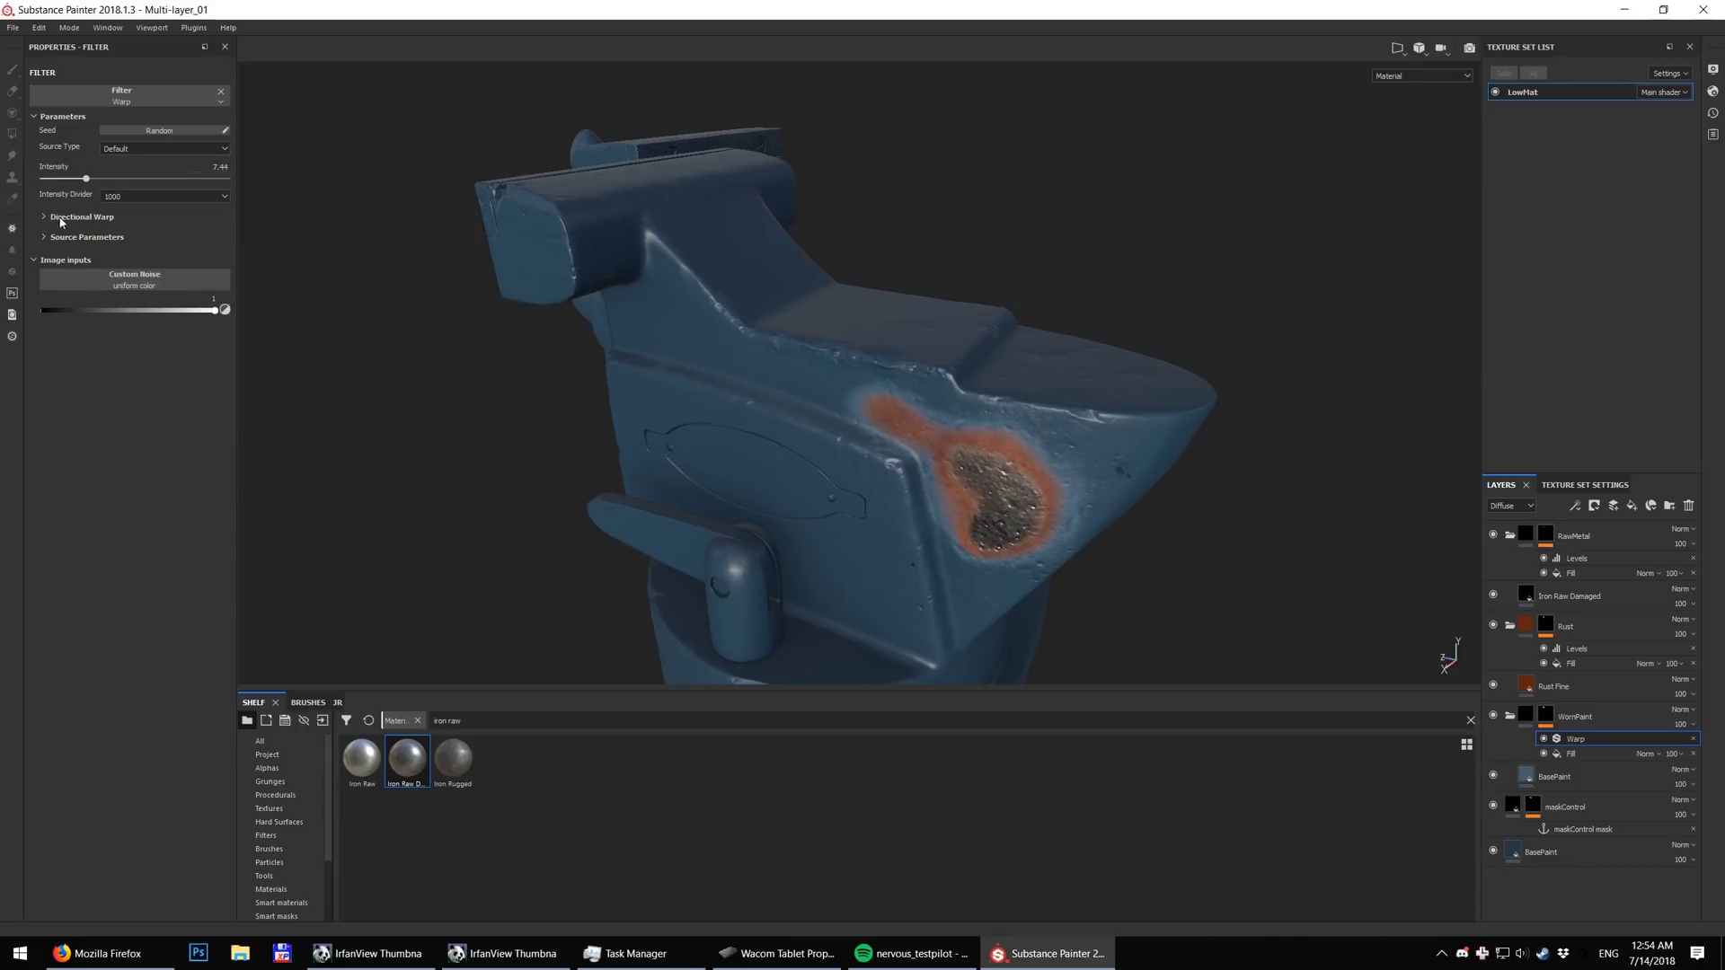
# Add a Warp filter above the Levels in the Rust folder's mask and set its intensity to about 17.5
pyautogui.click(1545, 624)
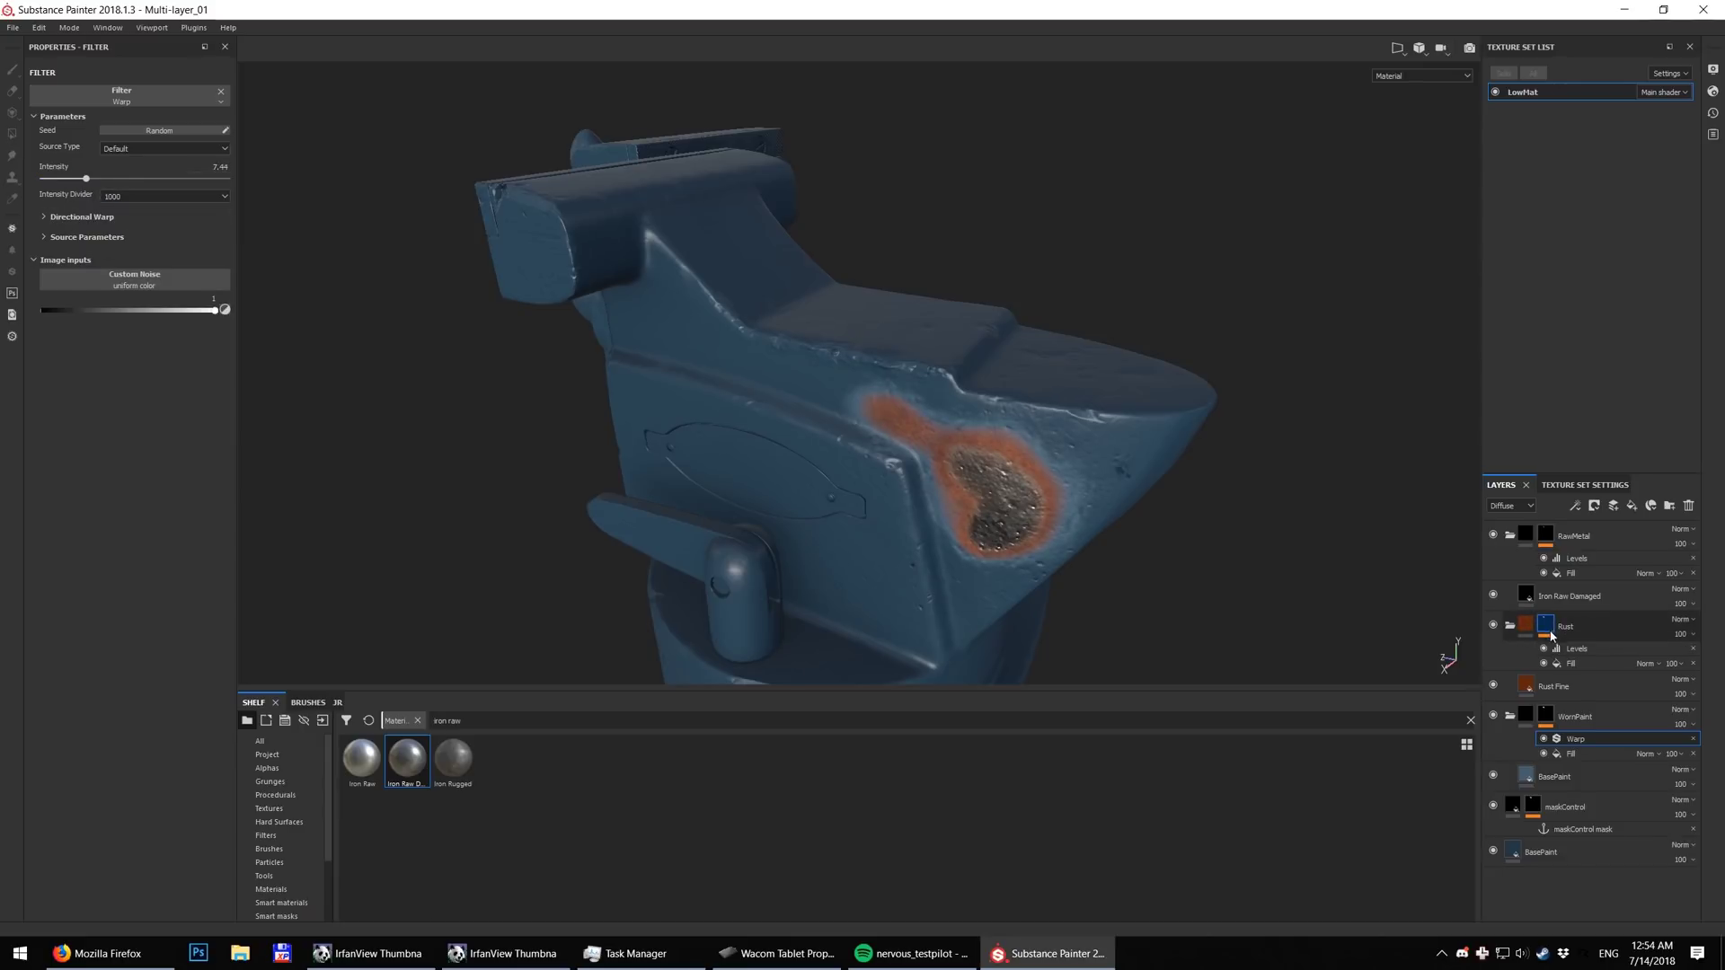
pyautogui.click(1574, 506)
pyautogui.click(1600, 597)
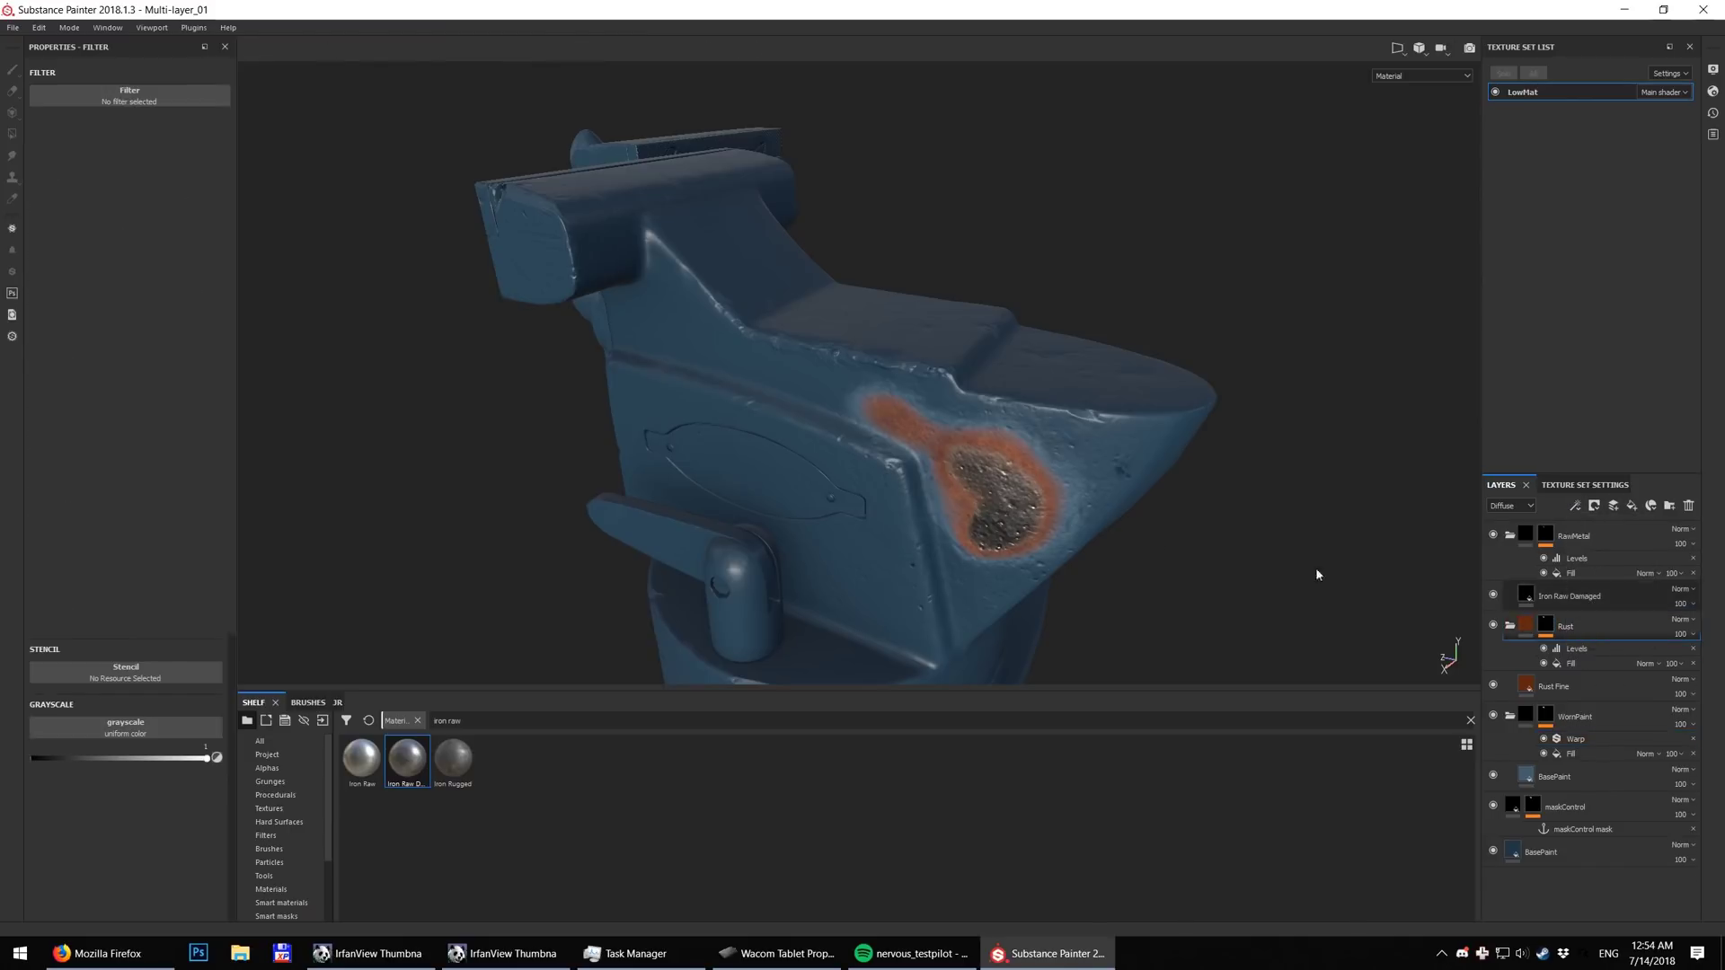
pyautogui.click(86, 94)
pyautogui.write('wa')
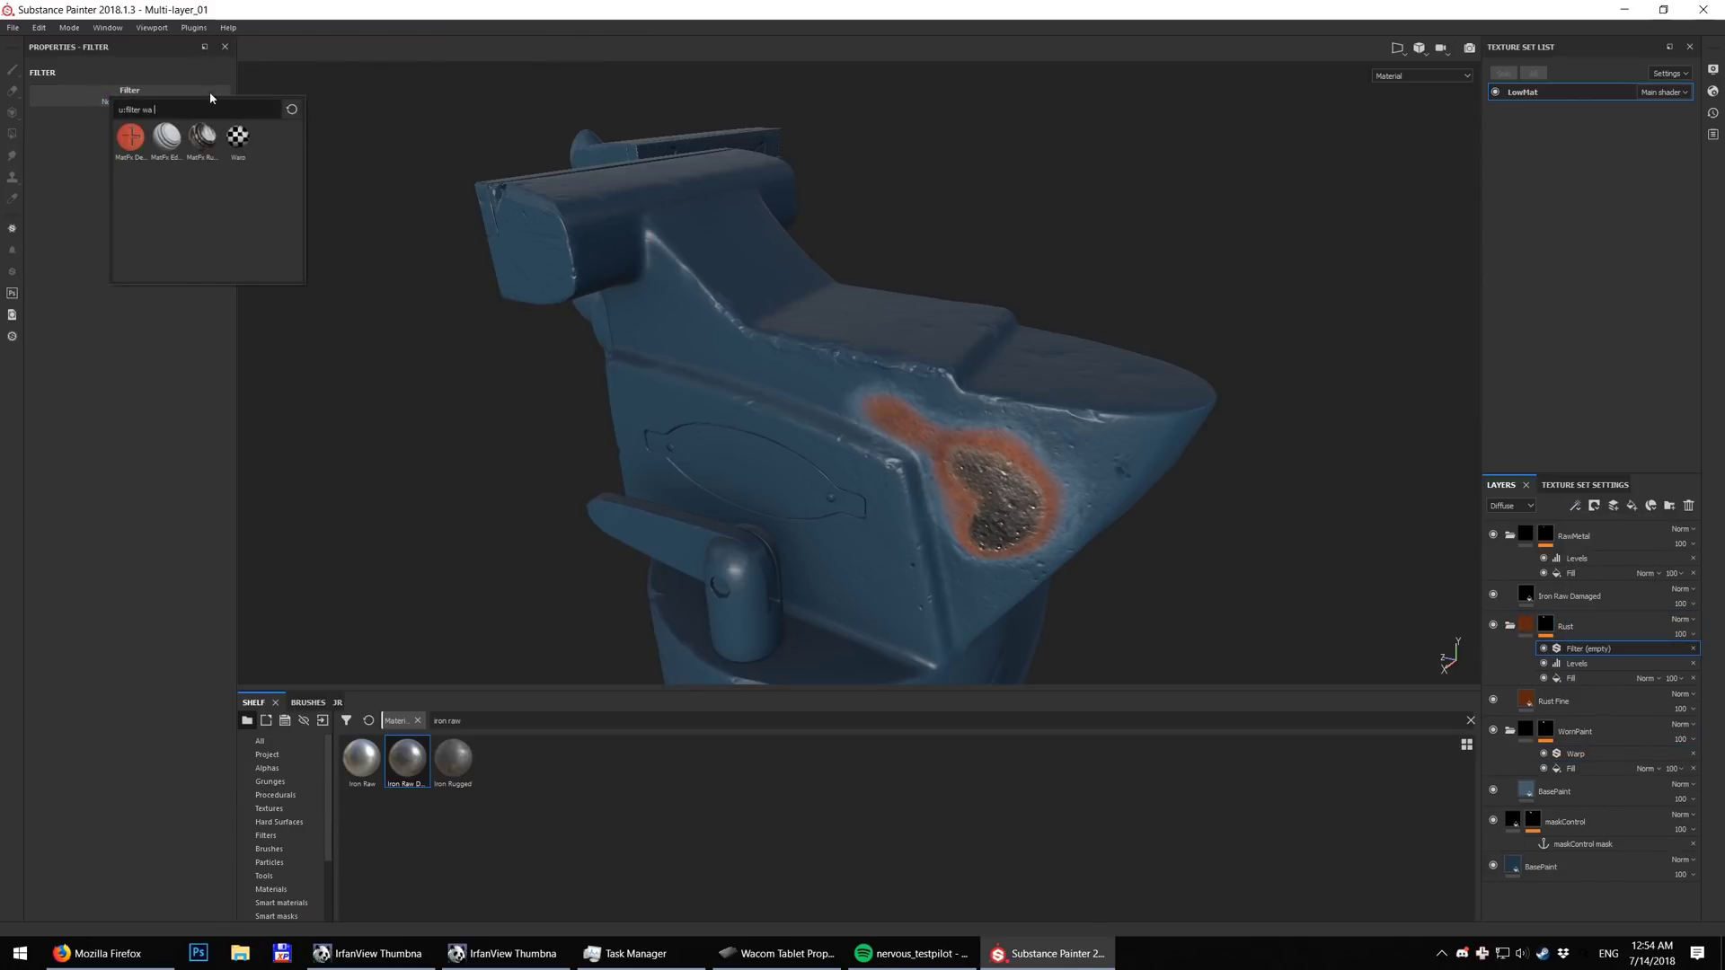
pyautogui.click(238, 137)
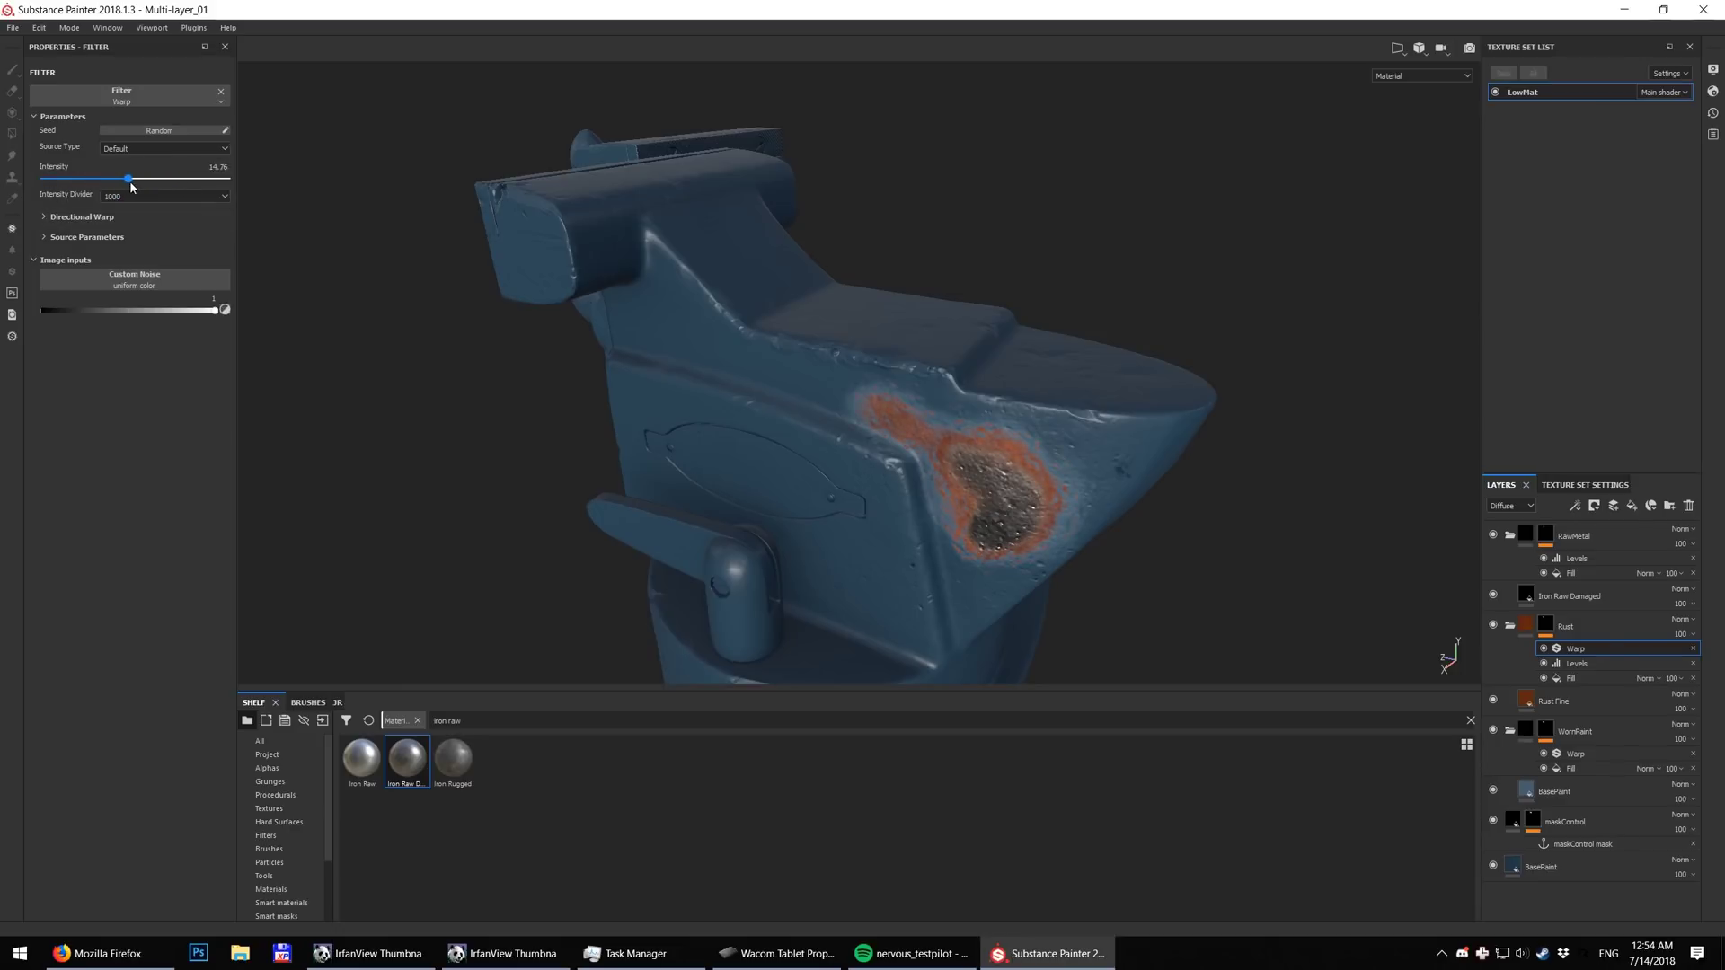
pyautogui.keyDown('alt'); pyautogui.moveTo(945, 424); pyautogui.dragTo(889, 422); pyautogui.keyUp('alt')
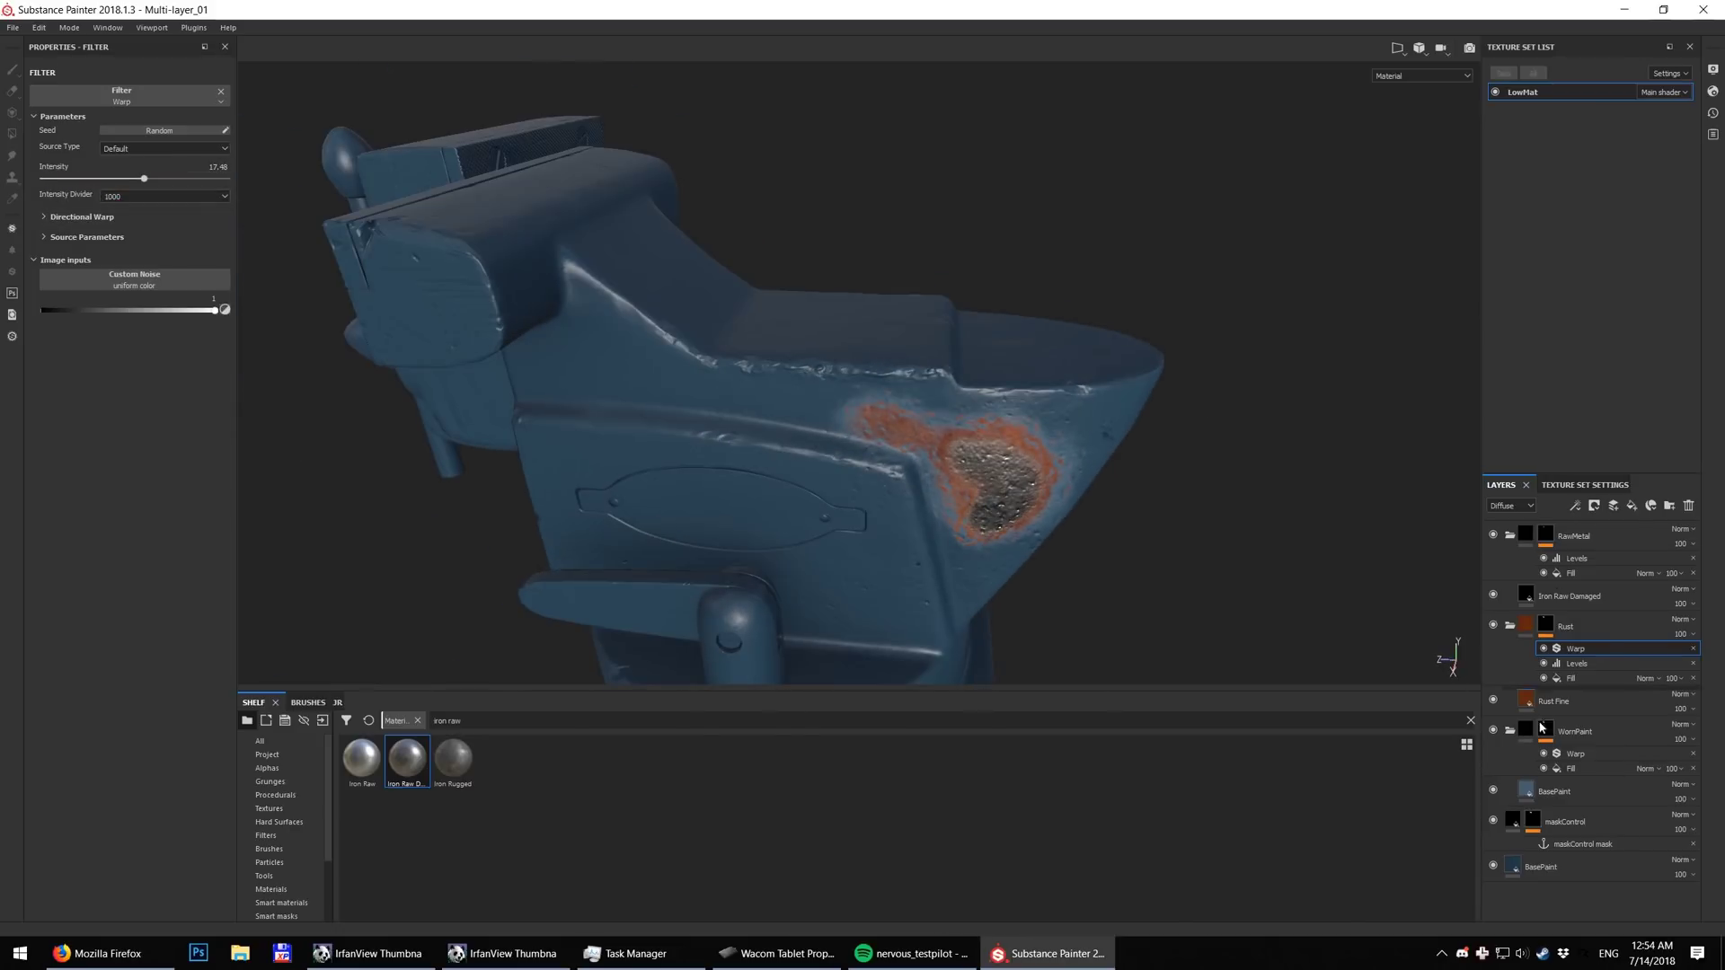
# Select the maskControl layer's mask for painting more wear on the model
pyautogui.click(1520, 813)
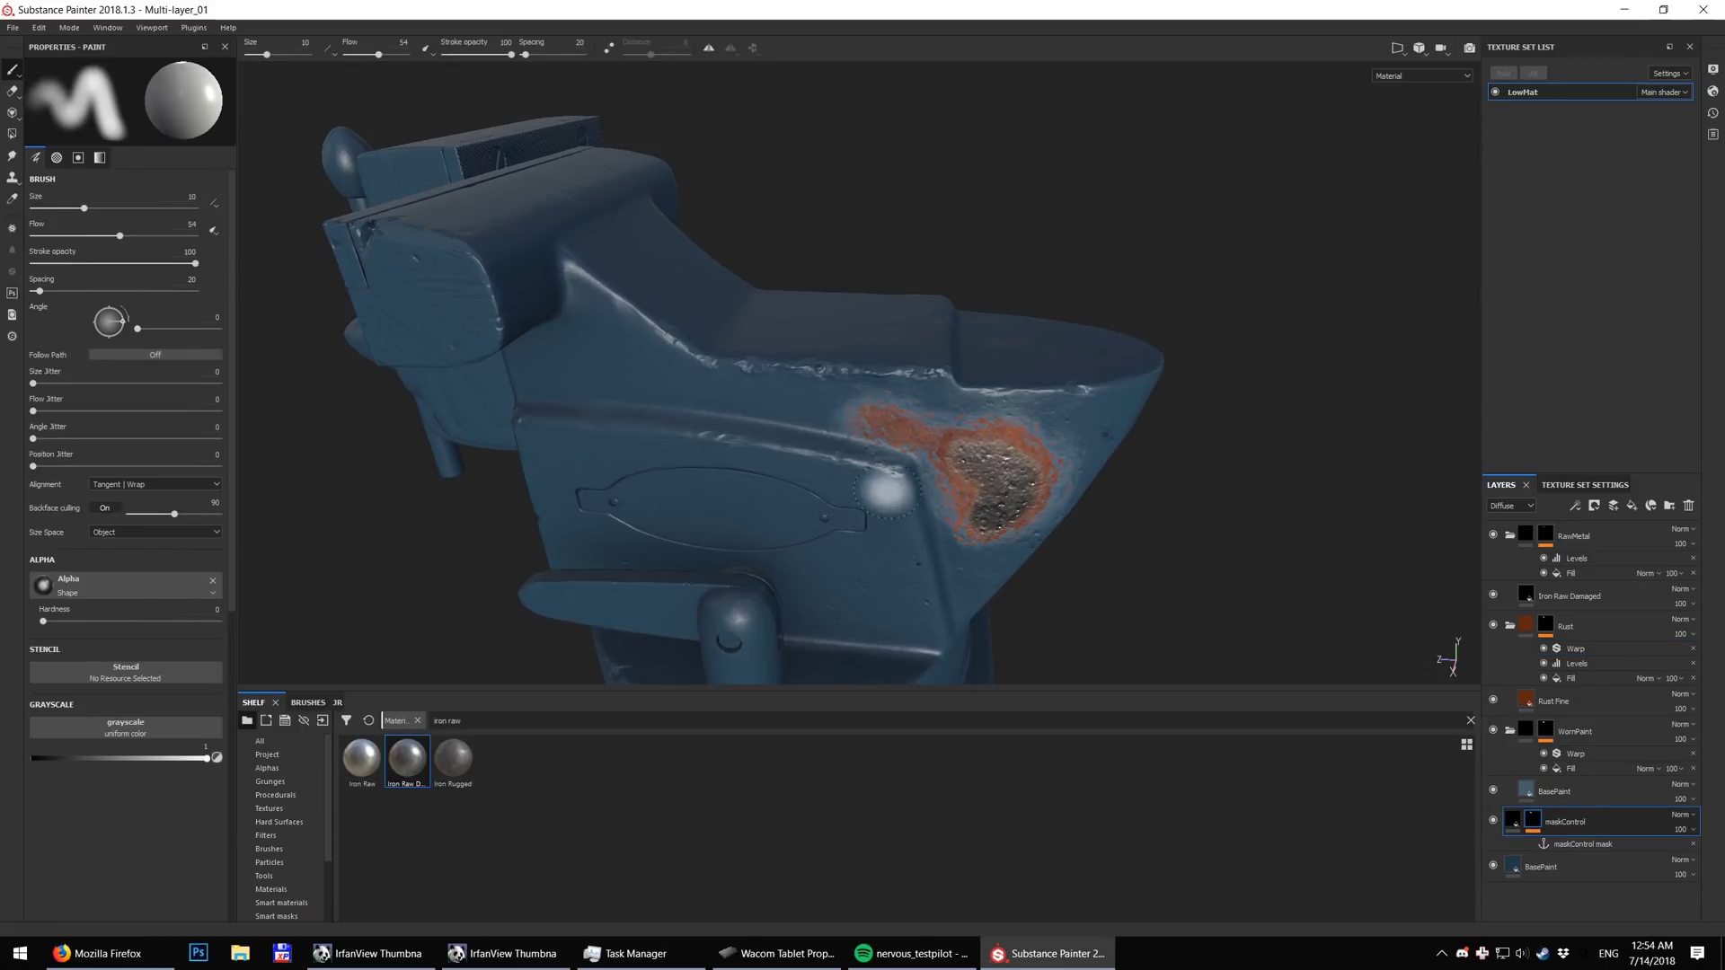